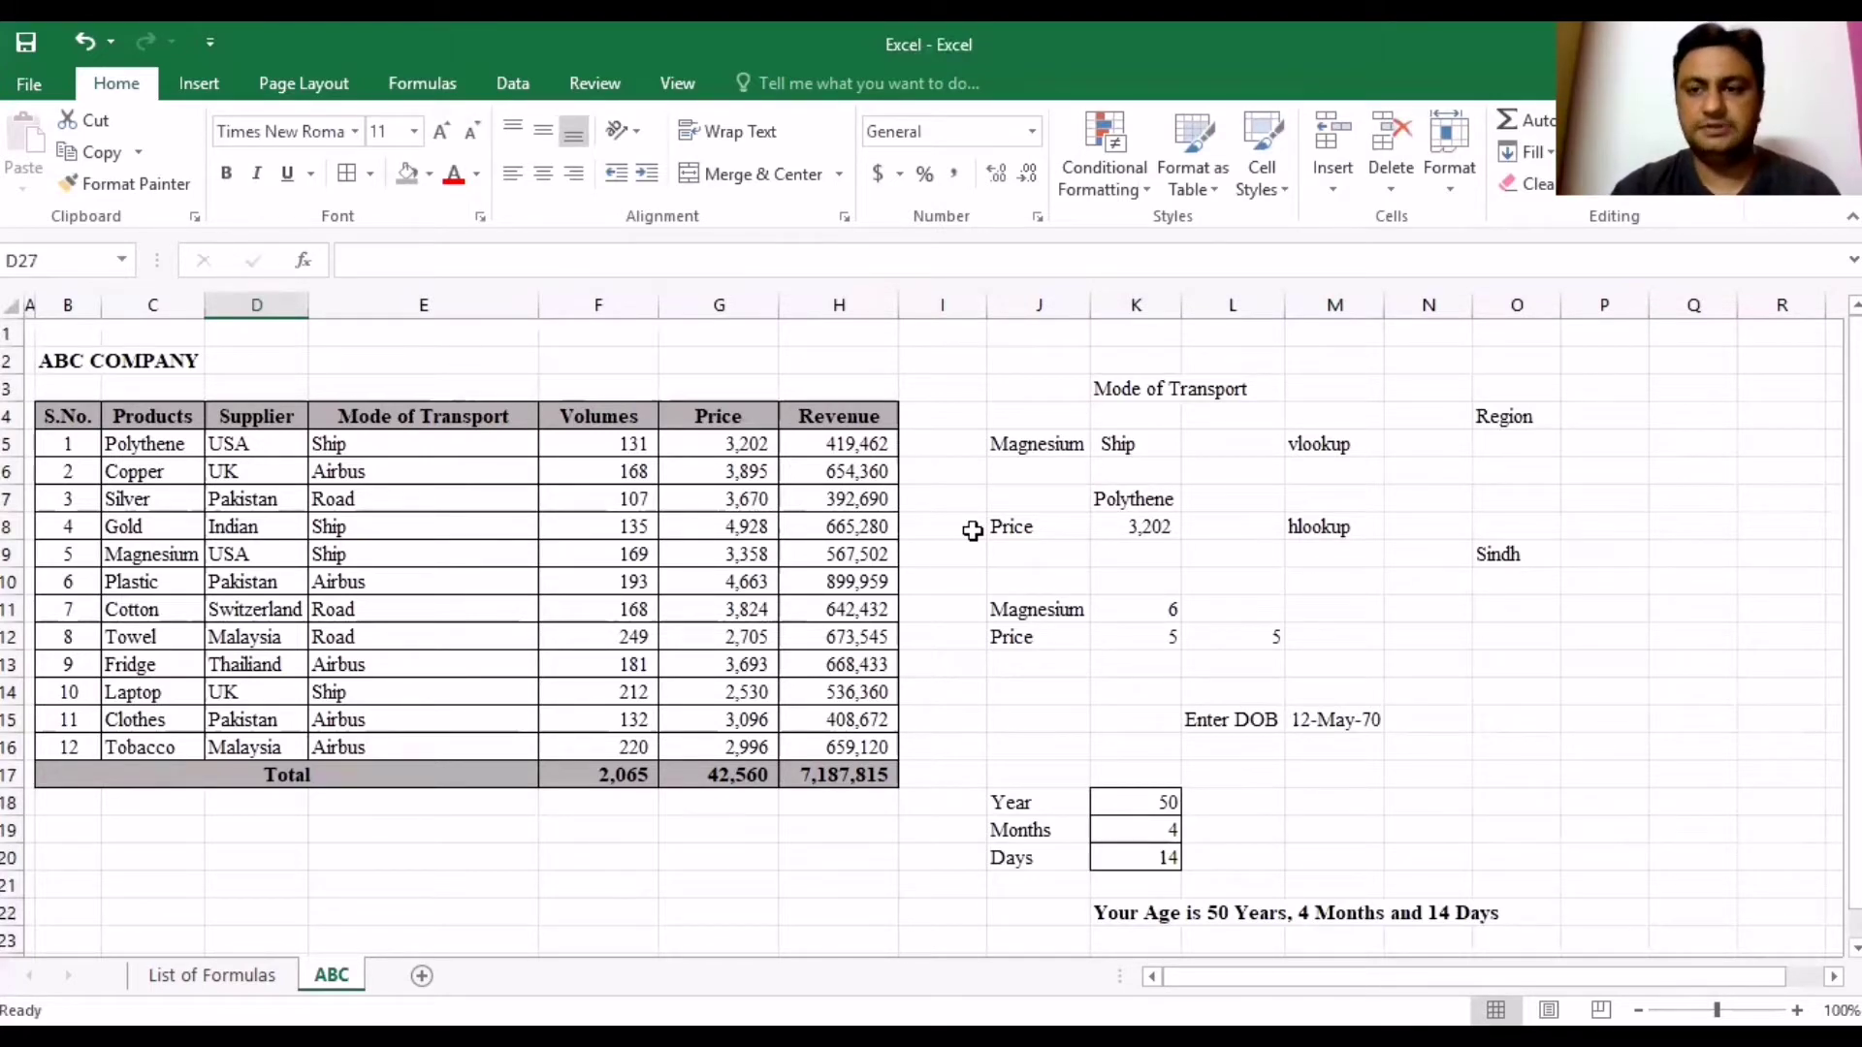
pyautogui.click(771, 329)
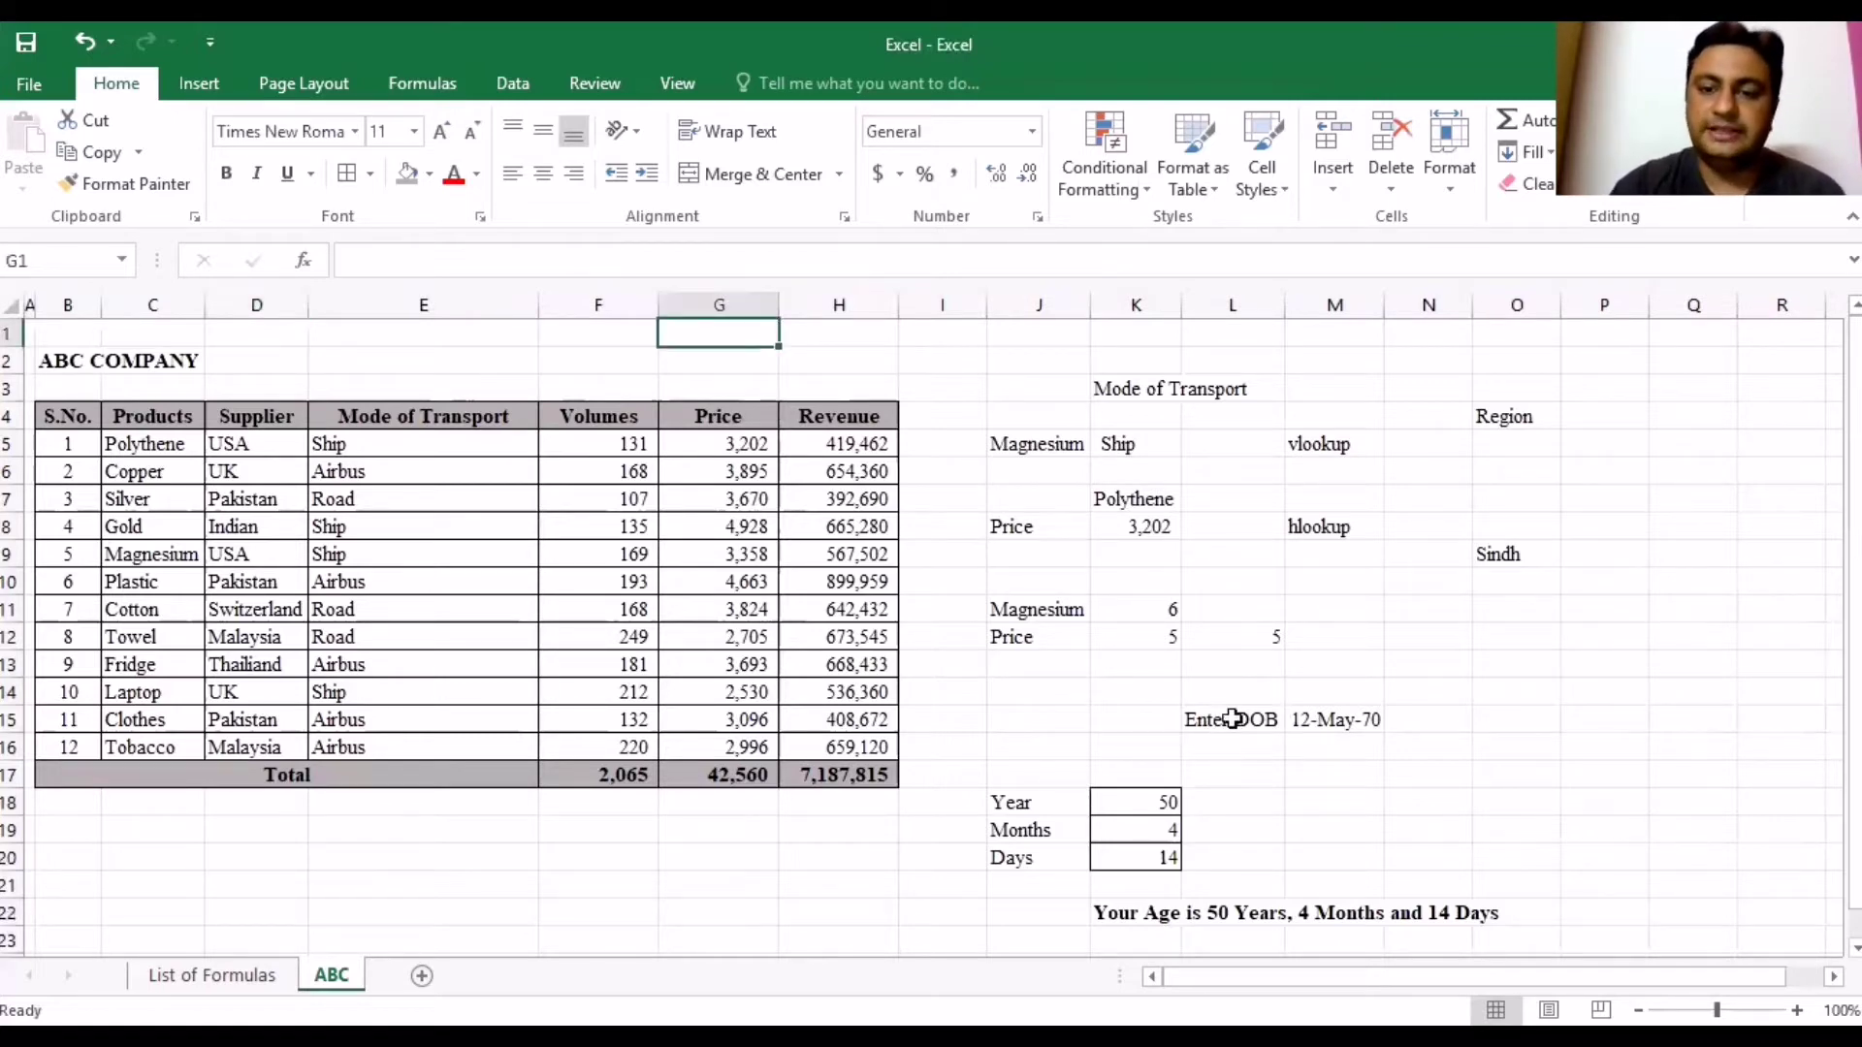
pyautogui.click(1119, 633)
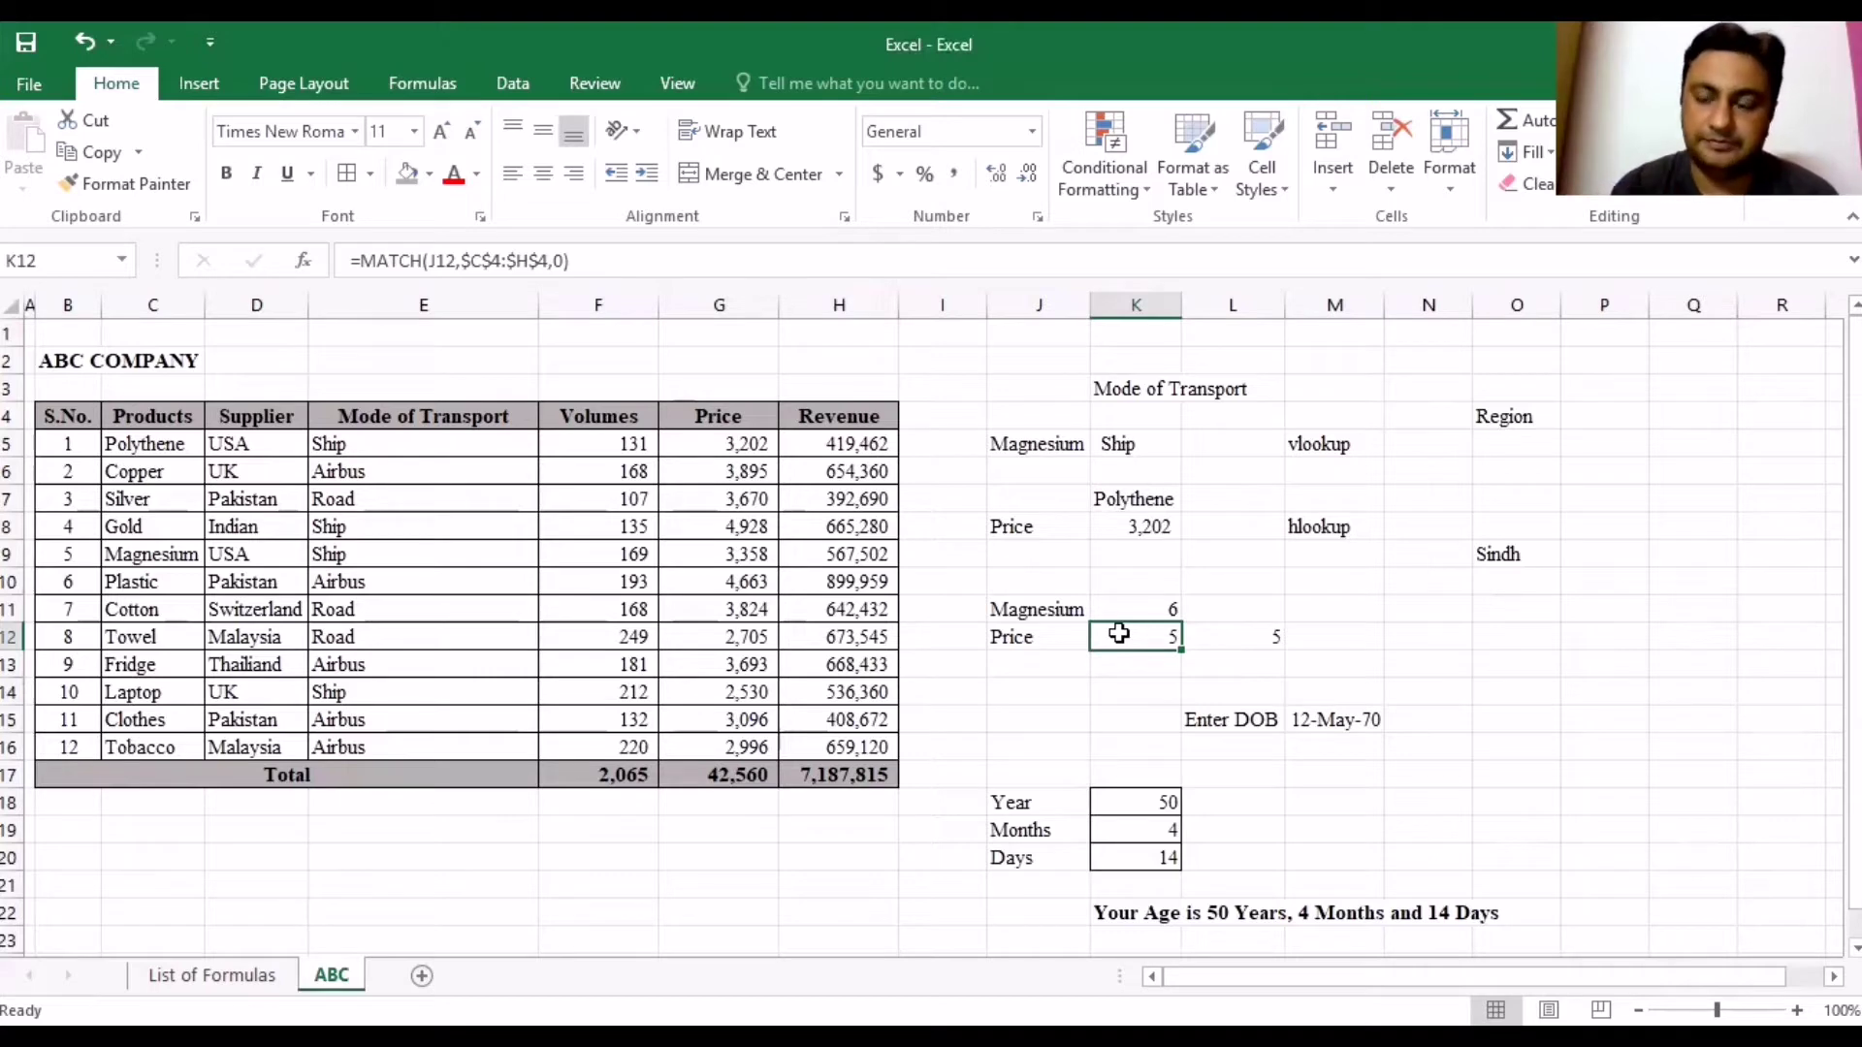
# Enter =INDEX($C$5:$C$16,E1) in F1 to return a product by the row number held in E1.
pyautogui.press('Down')
pyautogui.press('Right')
pyautogui.press('Up')
pyautogui.press('Up')
pyautogui.press('Up')
pyautogui.press('Up')
pyautogui.press('Up')
pyautogui.press('Up')
pyautogui.press('Up')
pyautogui.press('Up')
pyautogui.press('Up')
pyautogui.press('Up')
pyautogui.press('Up')
pyautogui.press('Up')
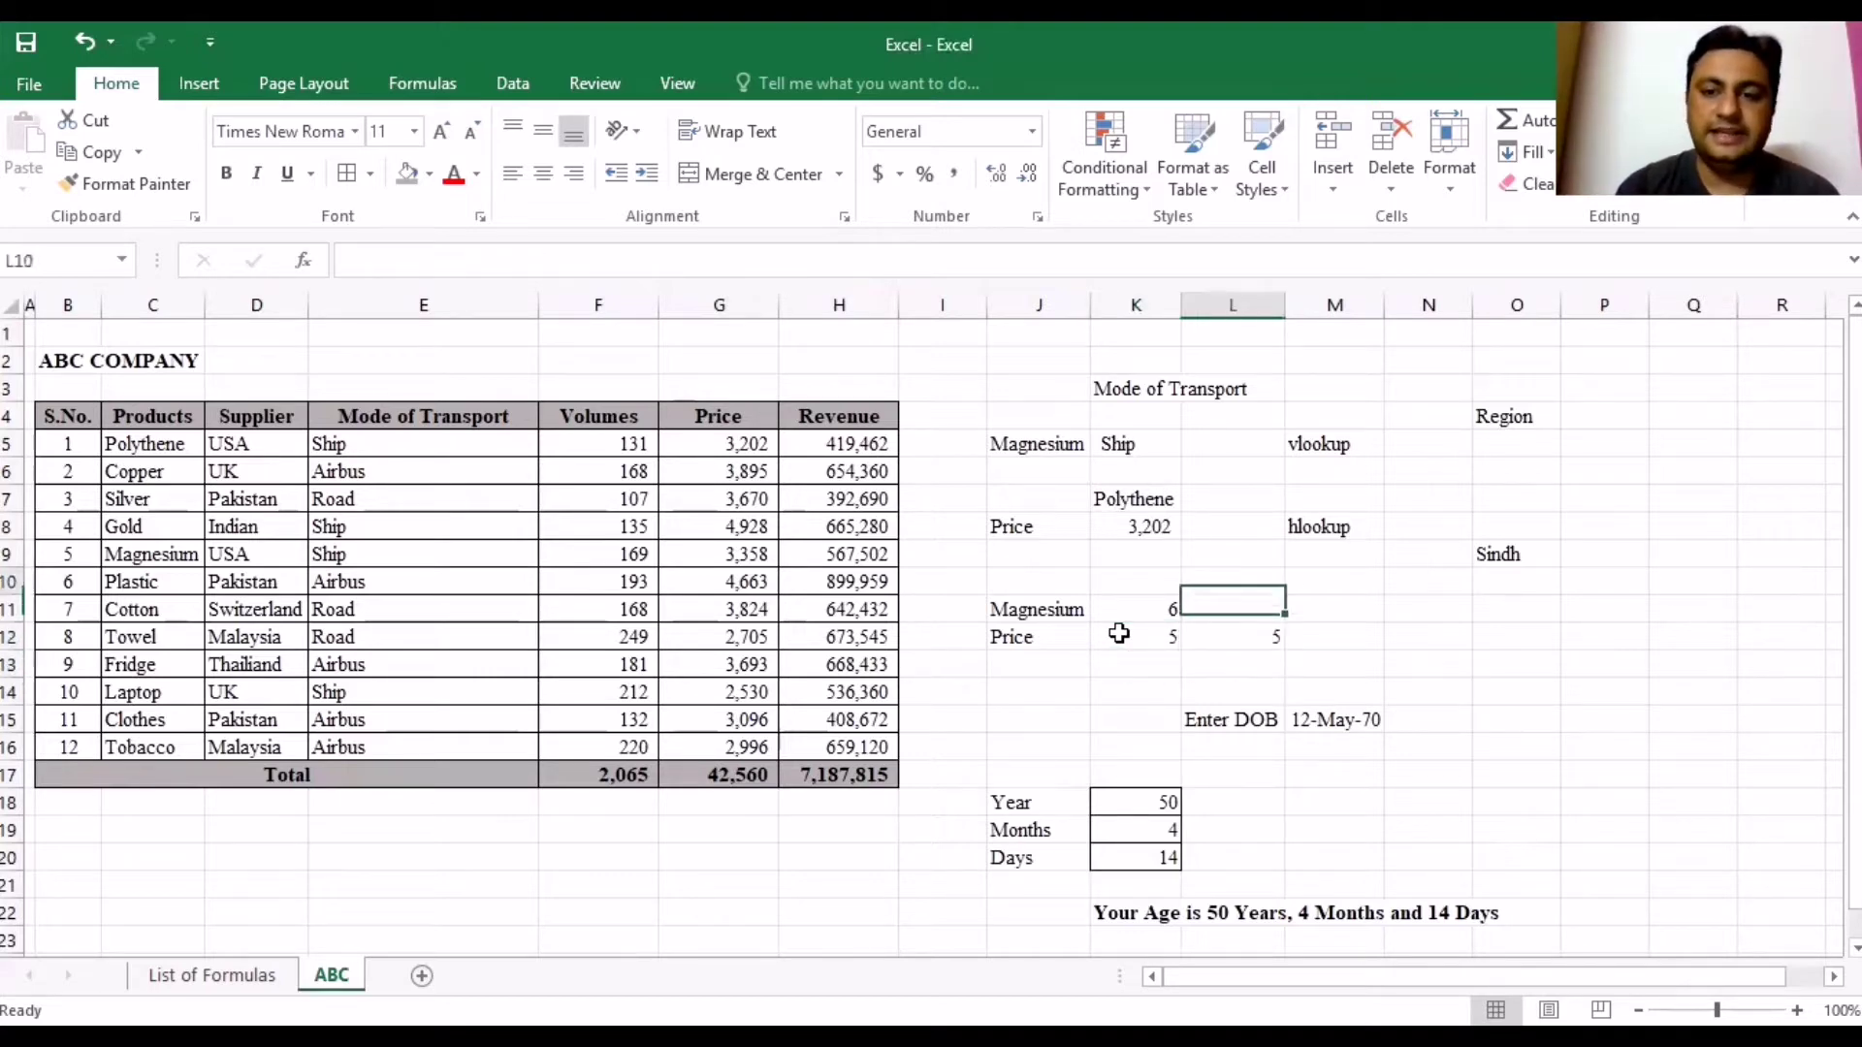
pyautogui.press('Left')
pyautogui.press('Left')
pyautogui.press('Left')
pyautogui.press('Left')
pyautogui.press('Left')
pyautogui.press('Left')
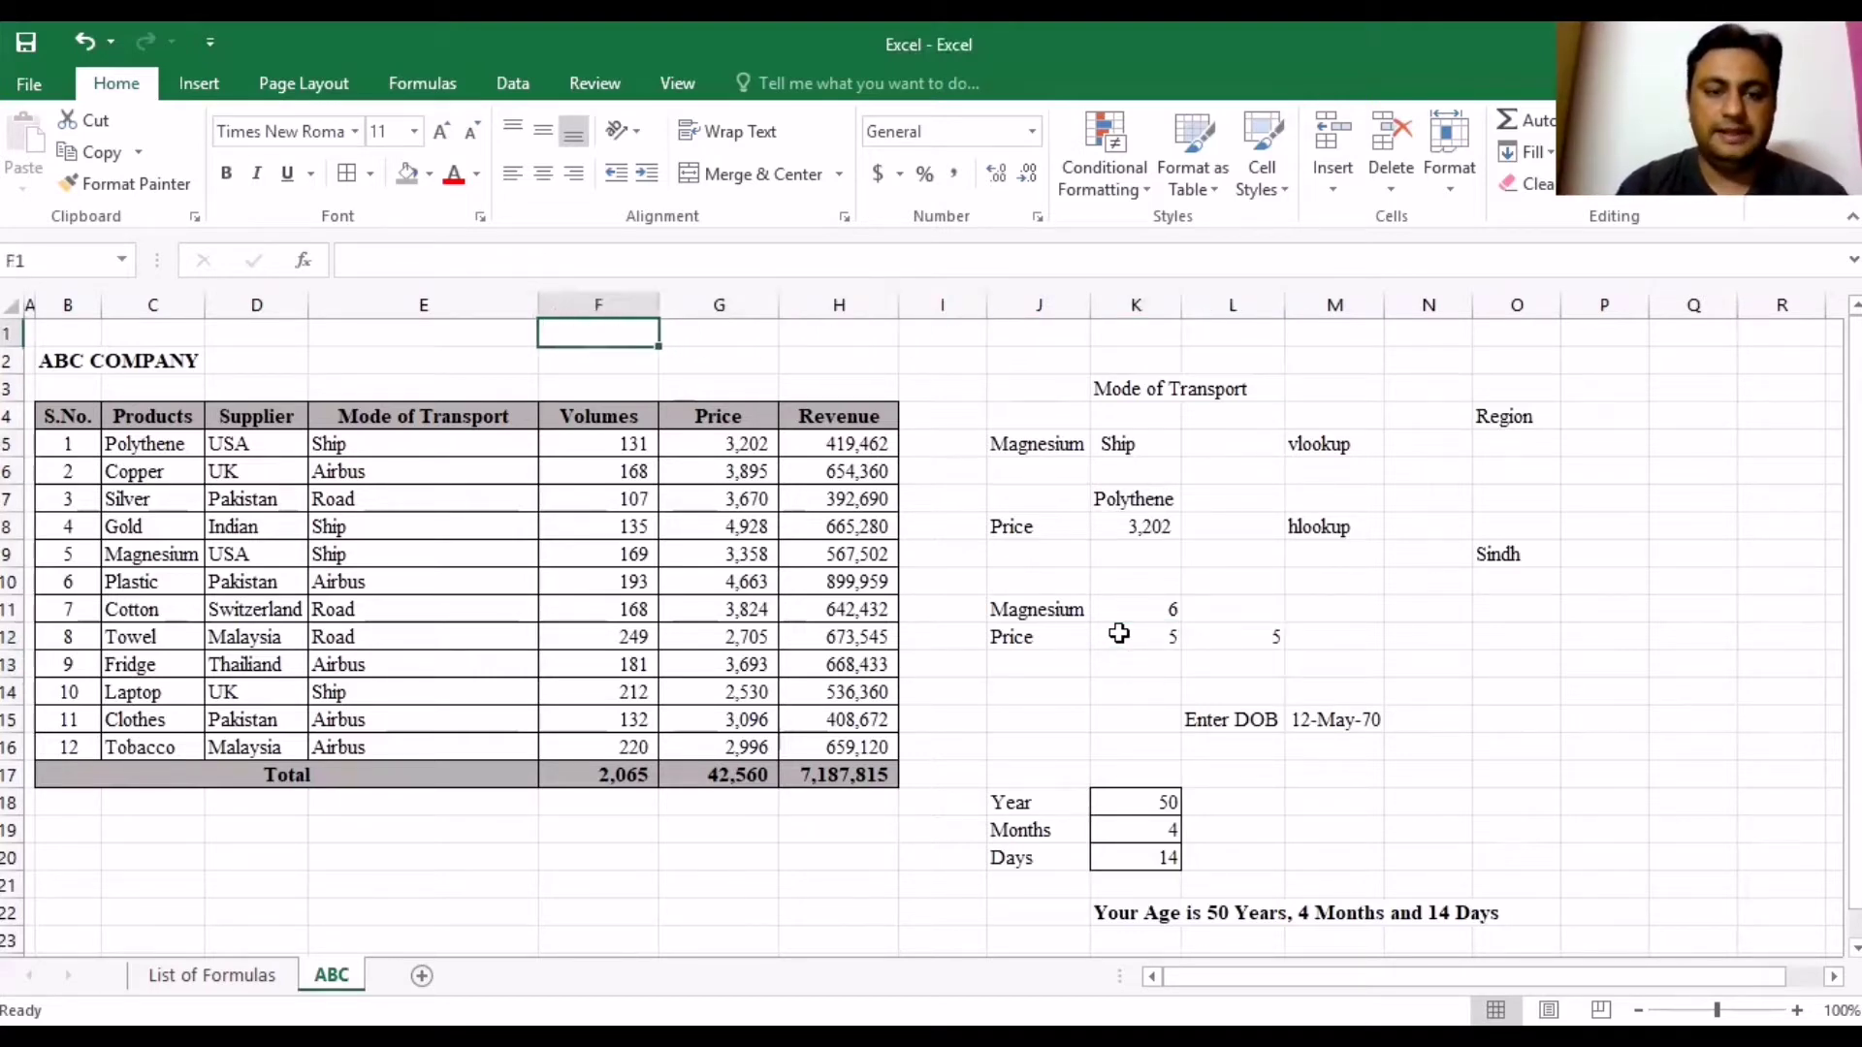
pyautogui.write('=i')
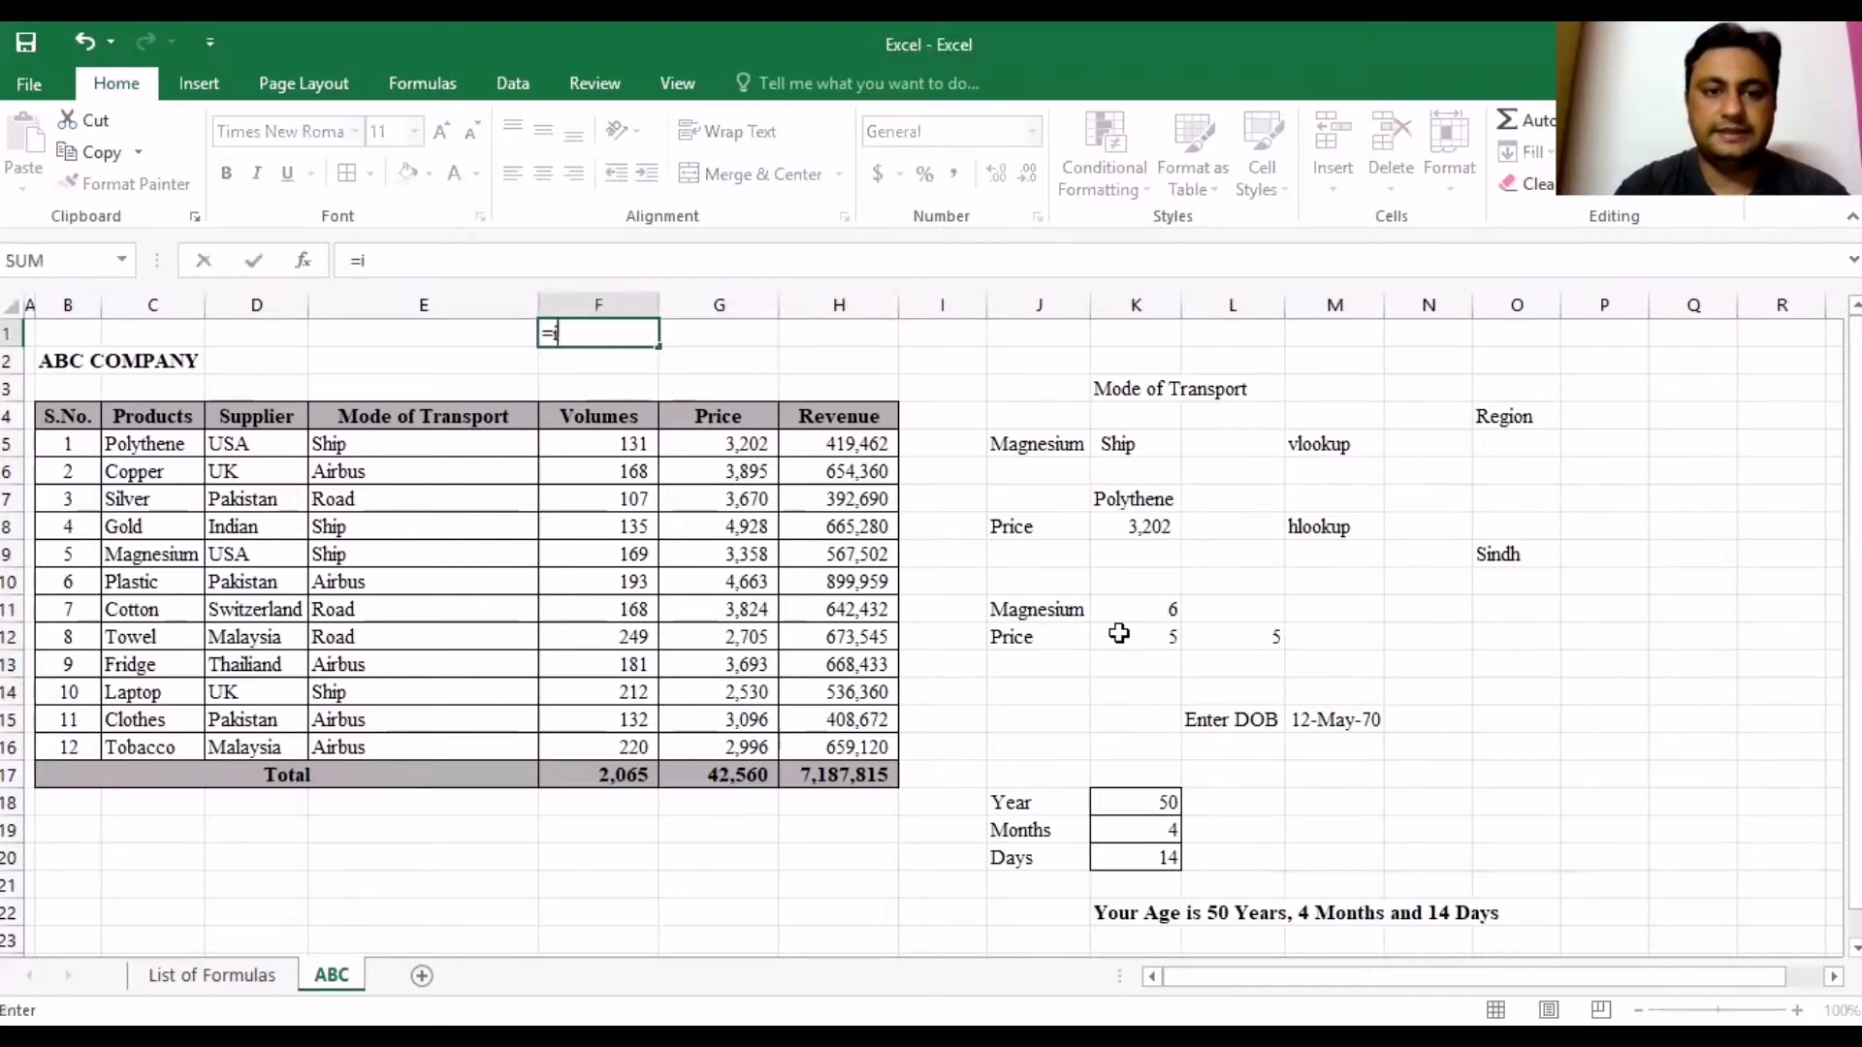
pyautogui.write('NDEX(')
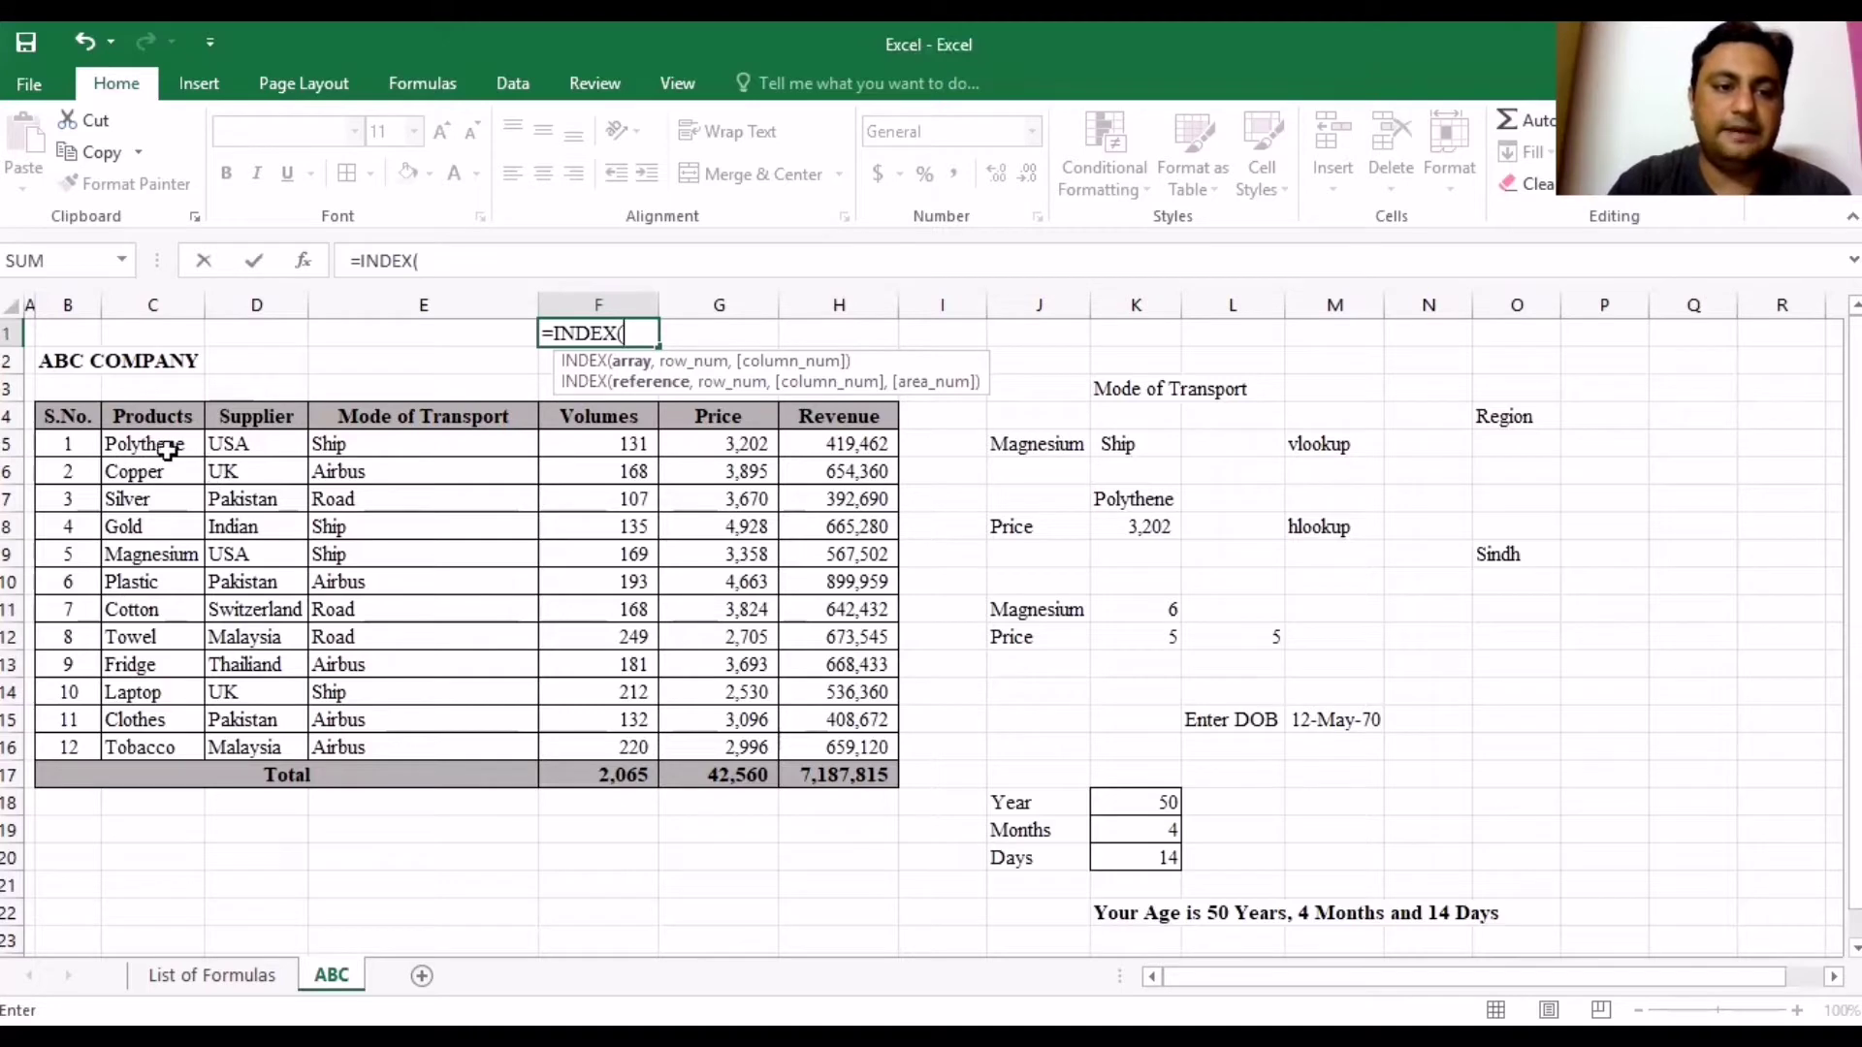
pyautogui.moveTo(161, 449); pyautogui.dragTo(168, 744)
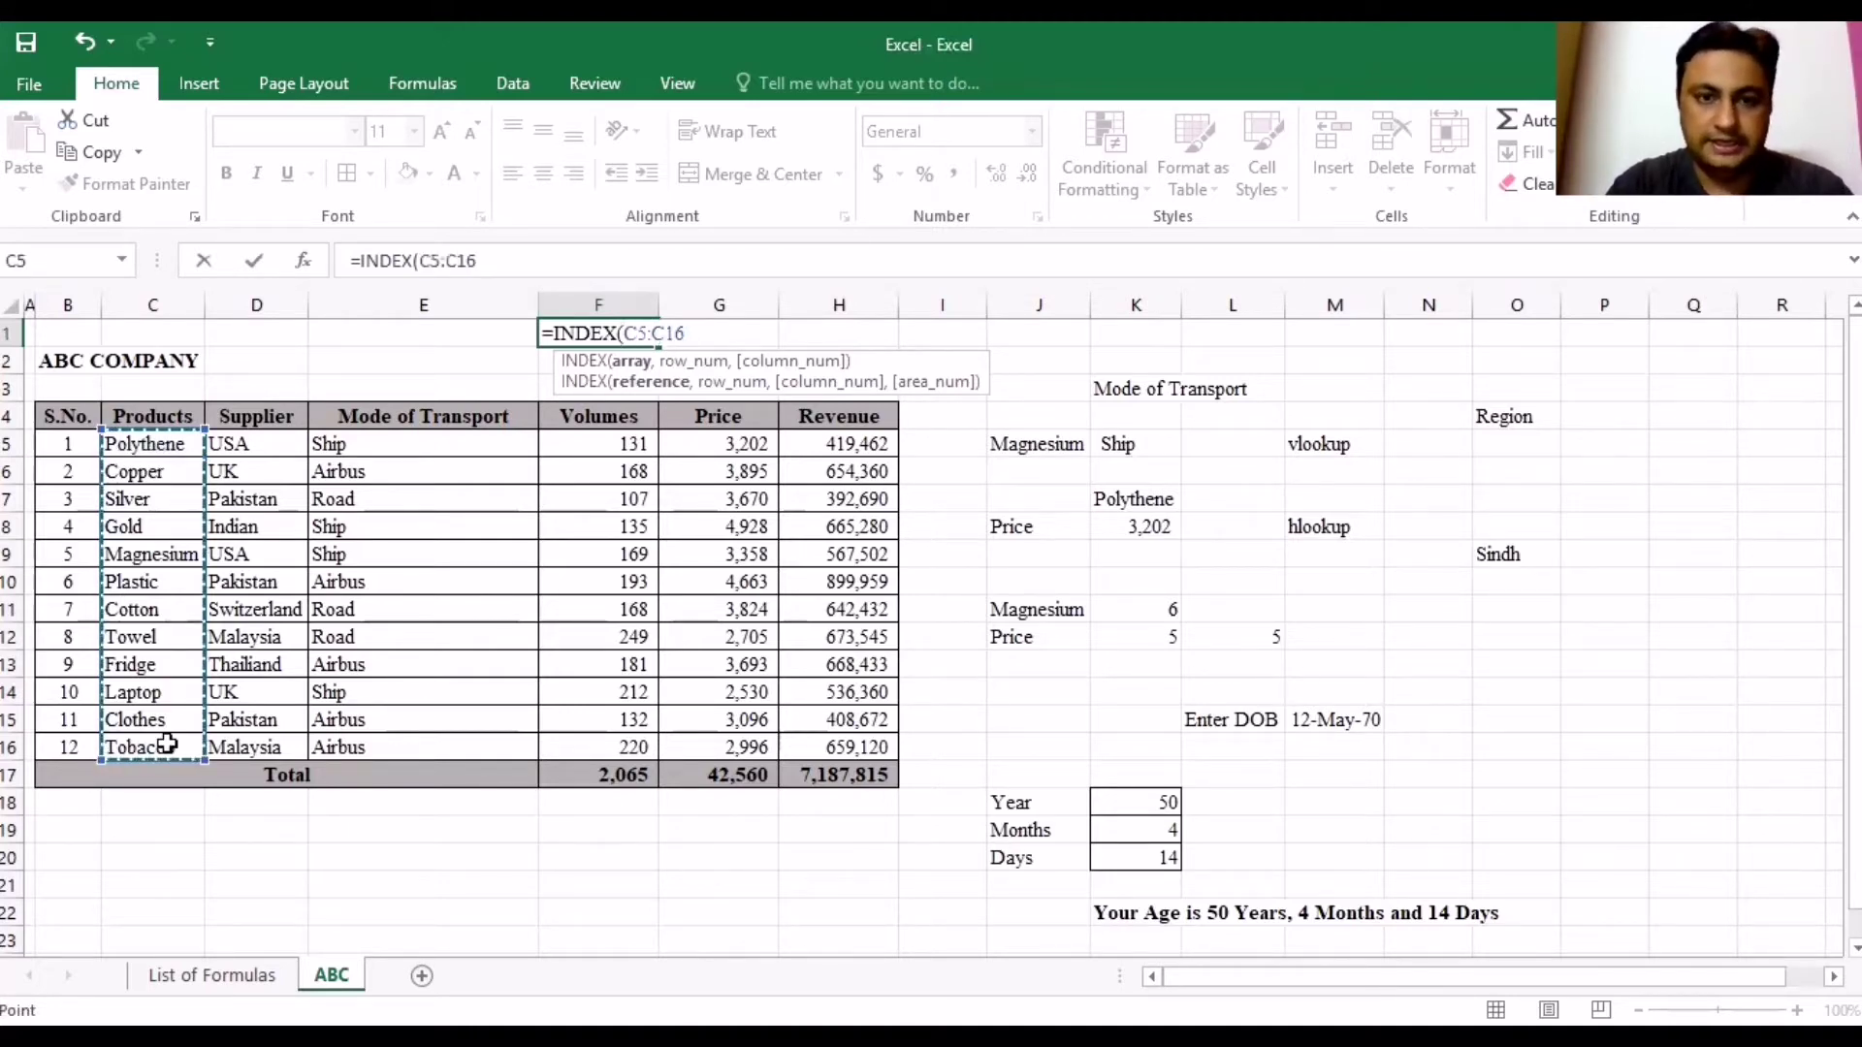
pyautogui.press('F4')
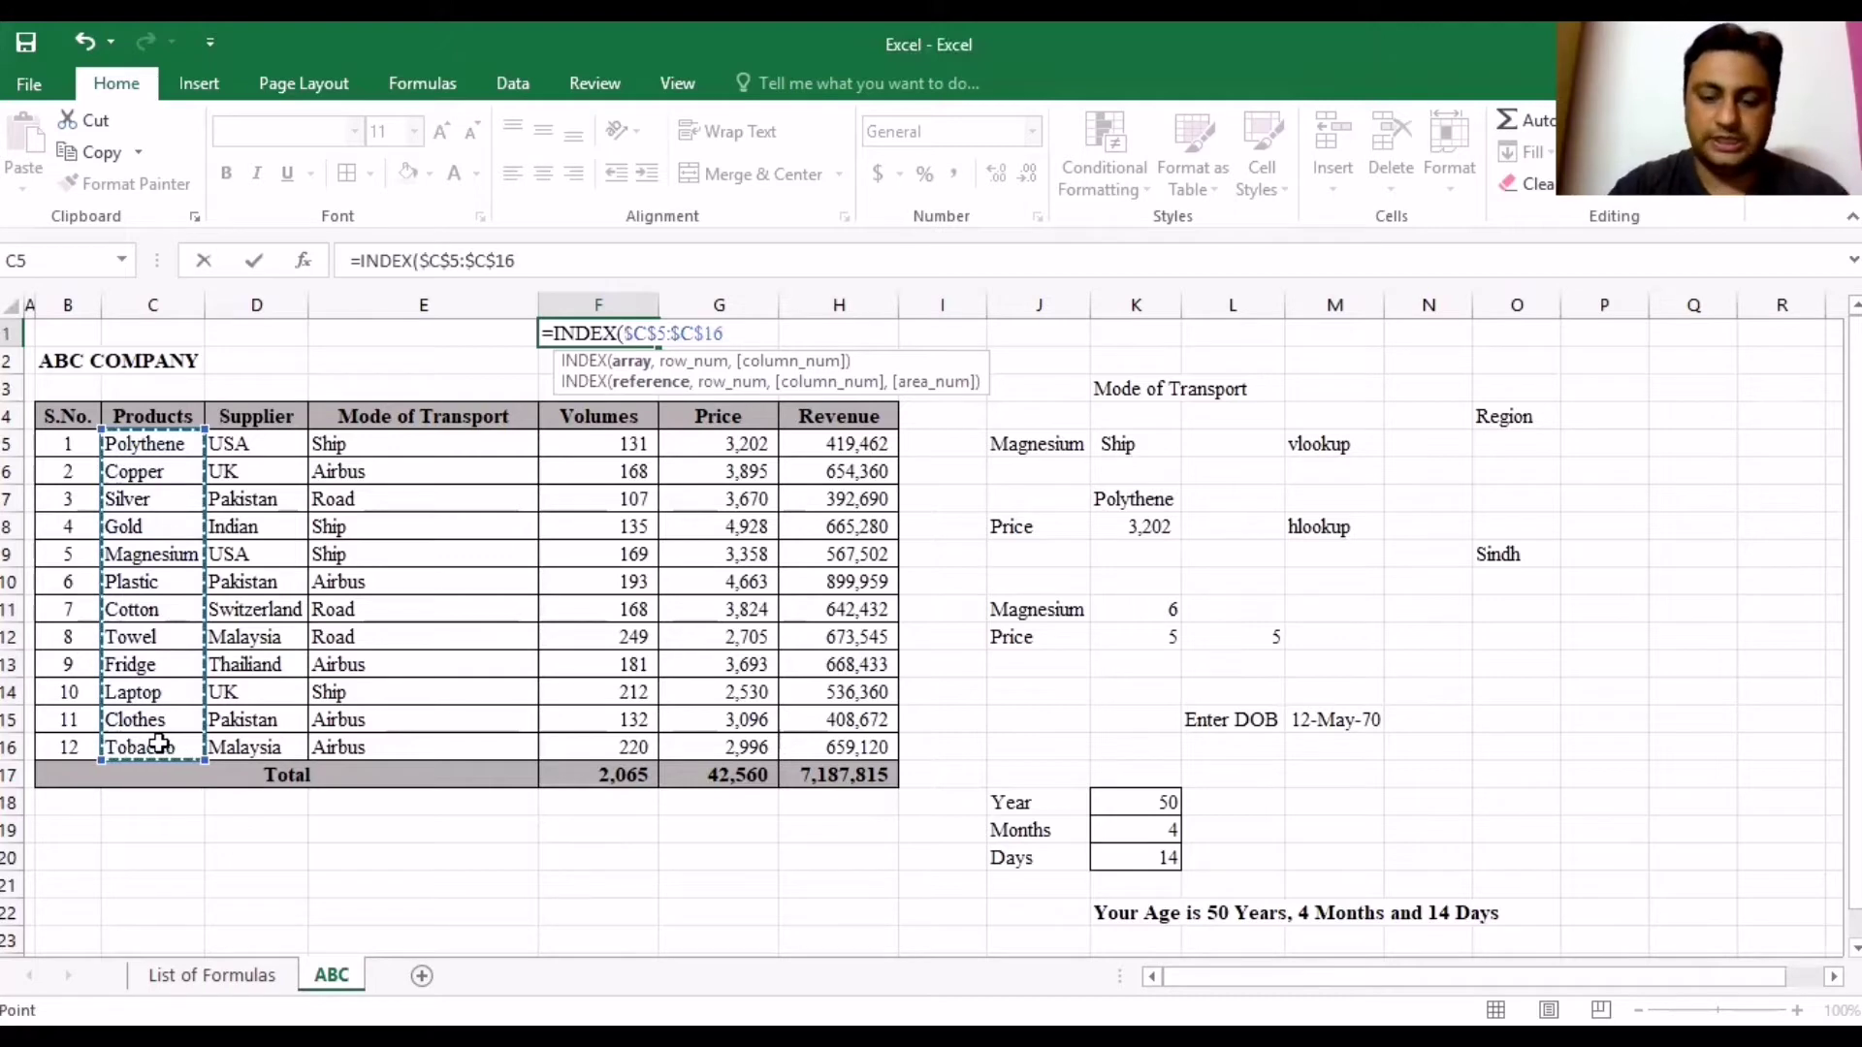
pyautogui.write(',')
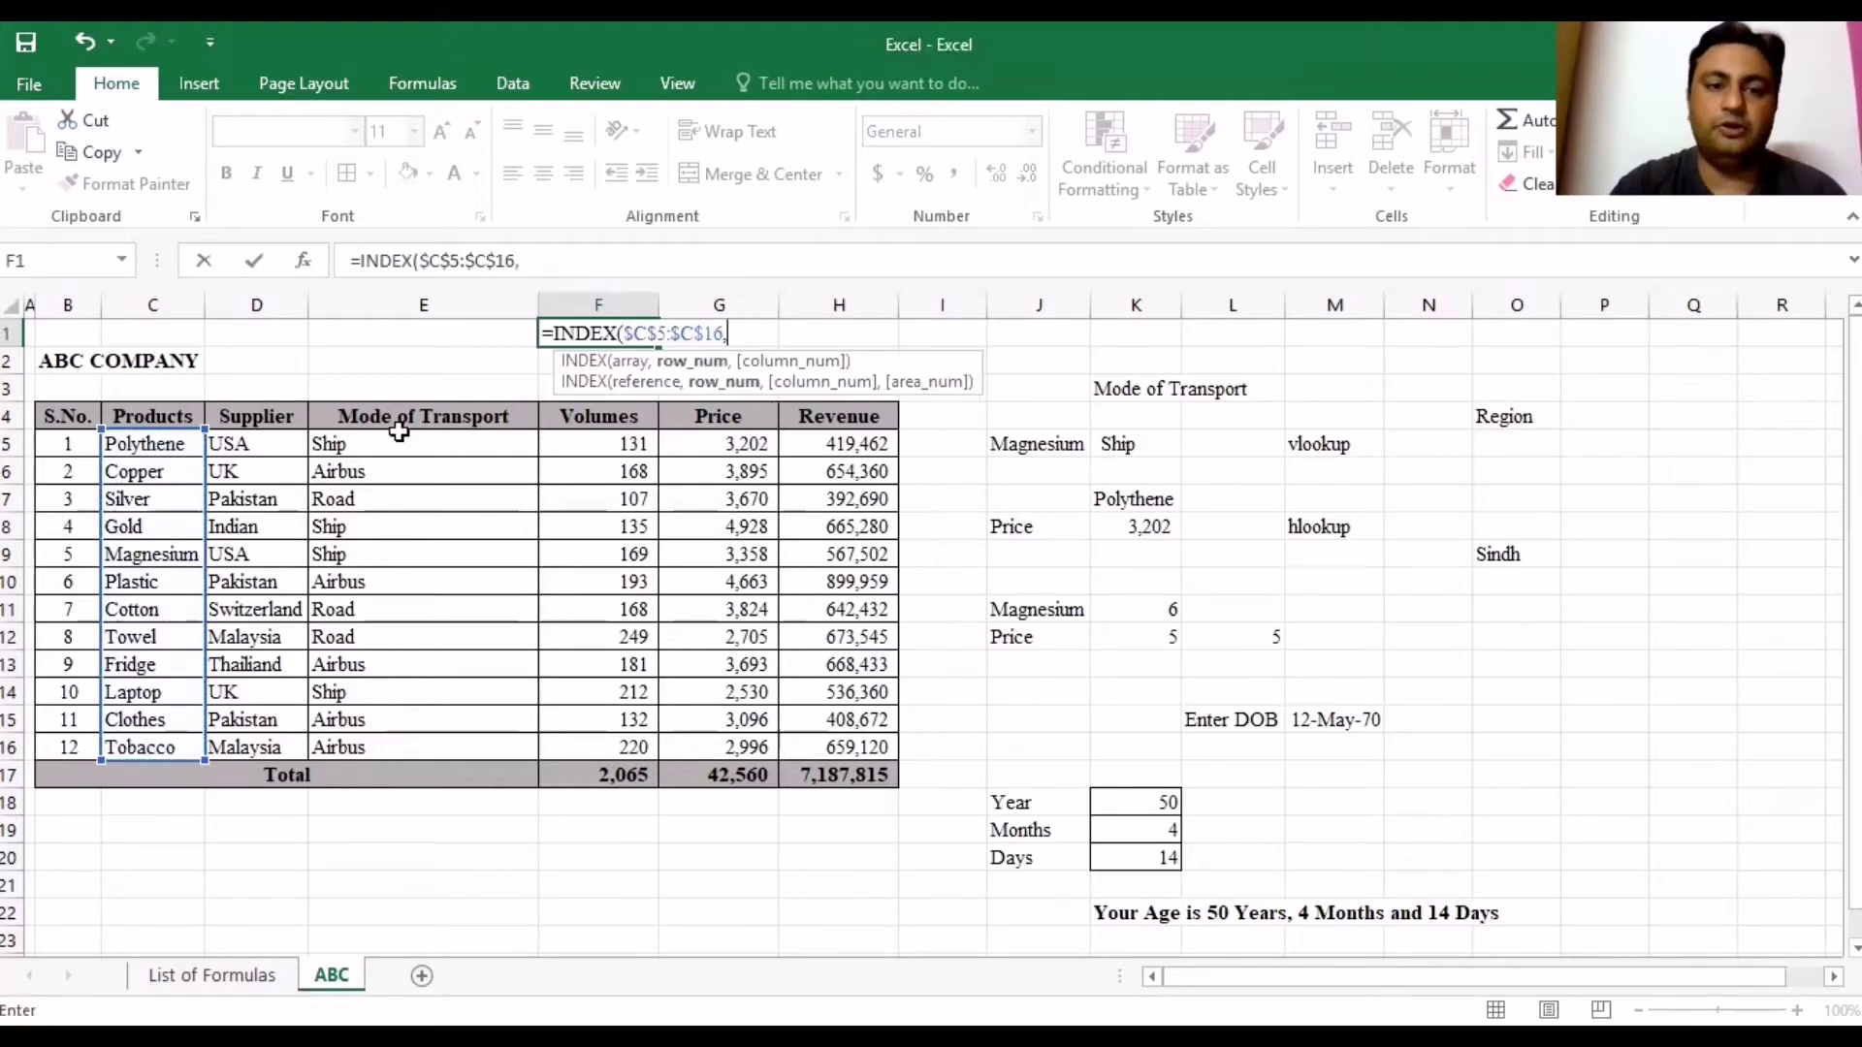
pyautogui.click(445, 336)
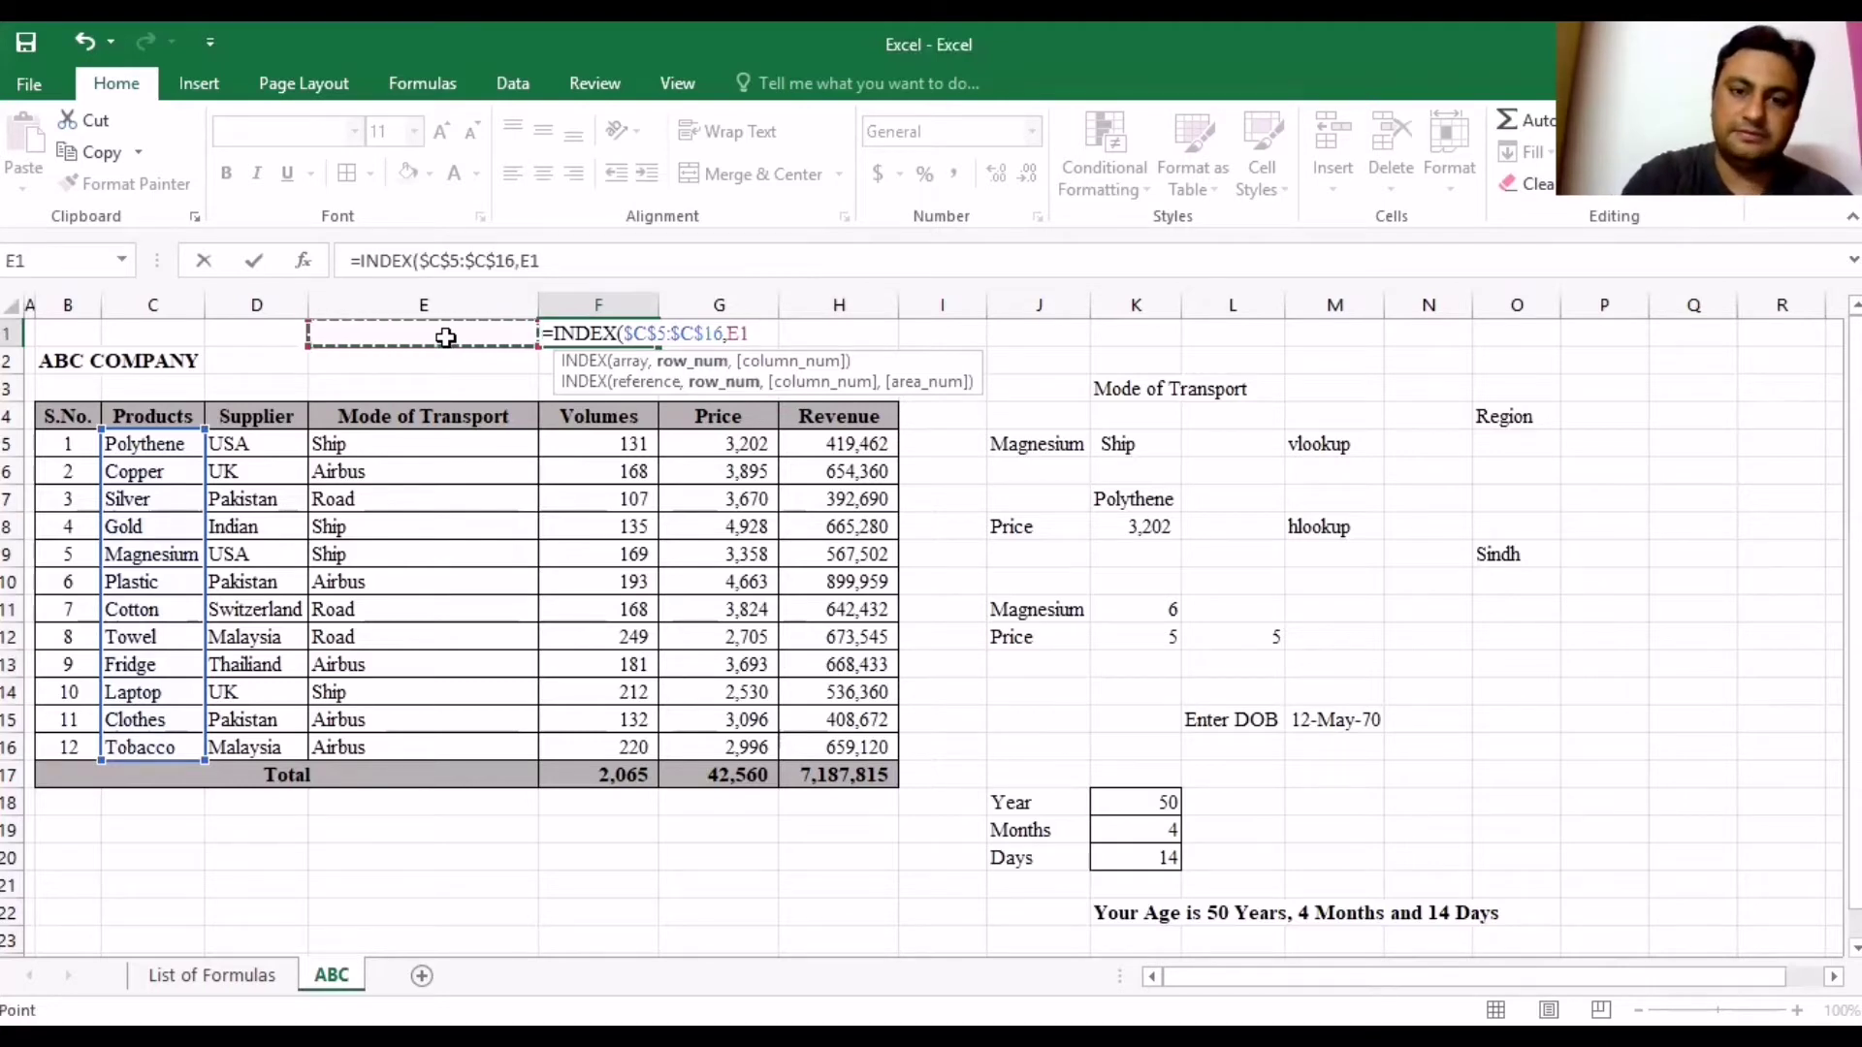
pyautogui.write(')')
pyautogui.press('Return')
# Test the INDEX formula by entering row numbers 1, 2 and 5 one after another in E1.
pyautogui.click(445, 337)
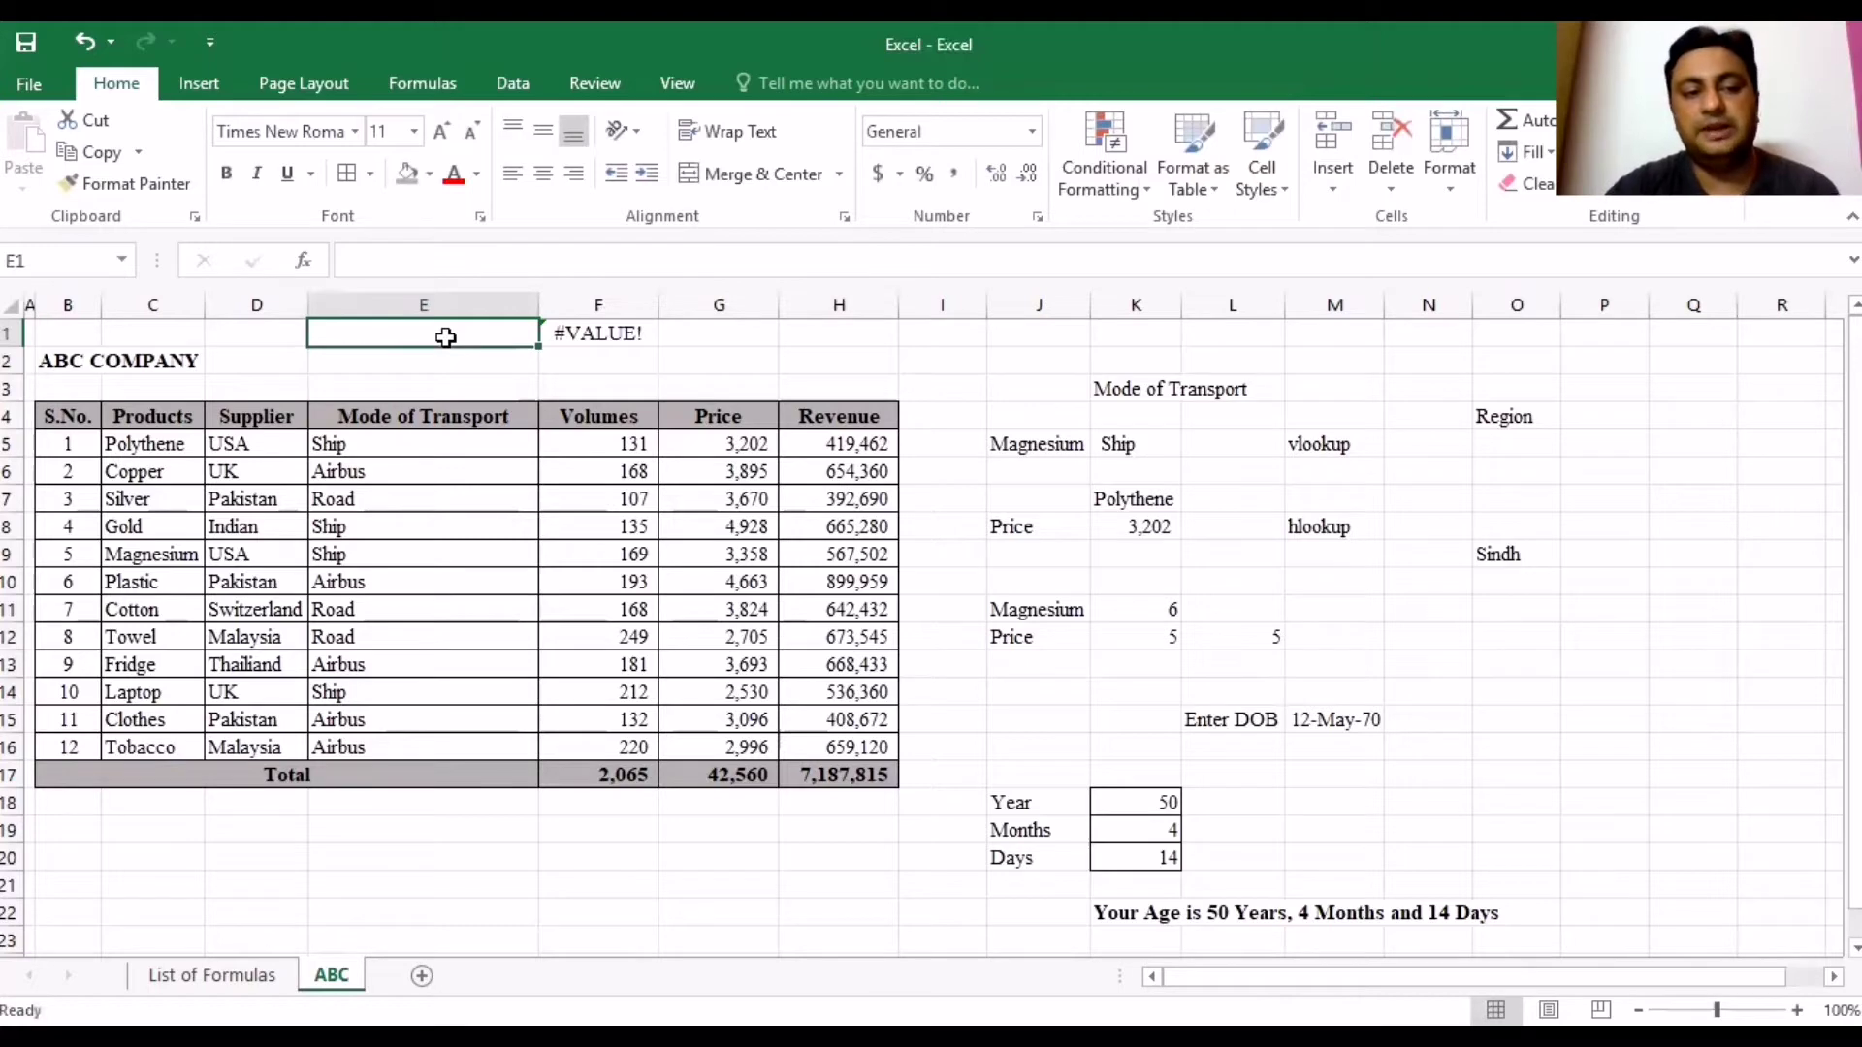
pyautogui.write('1')
pyautogui.press('Return')
pyautogui.click(445, 337)
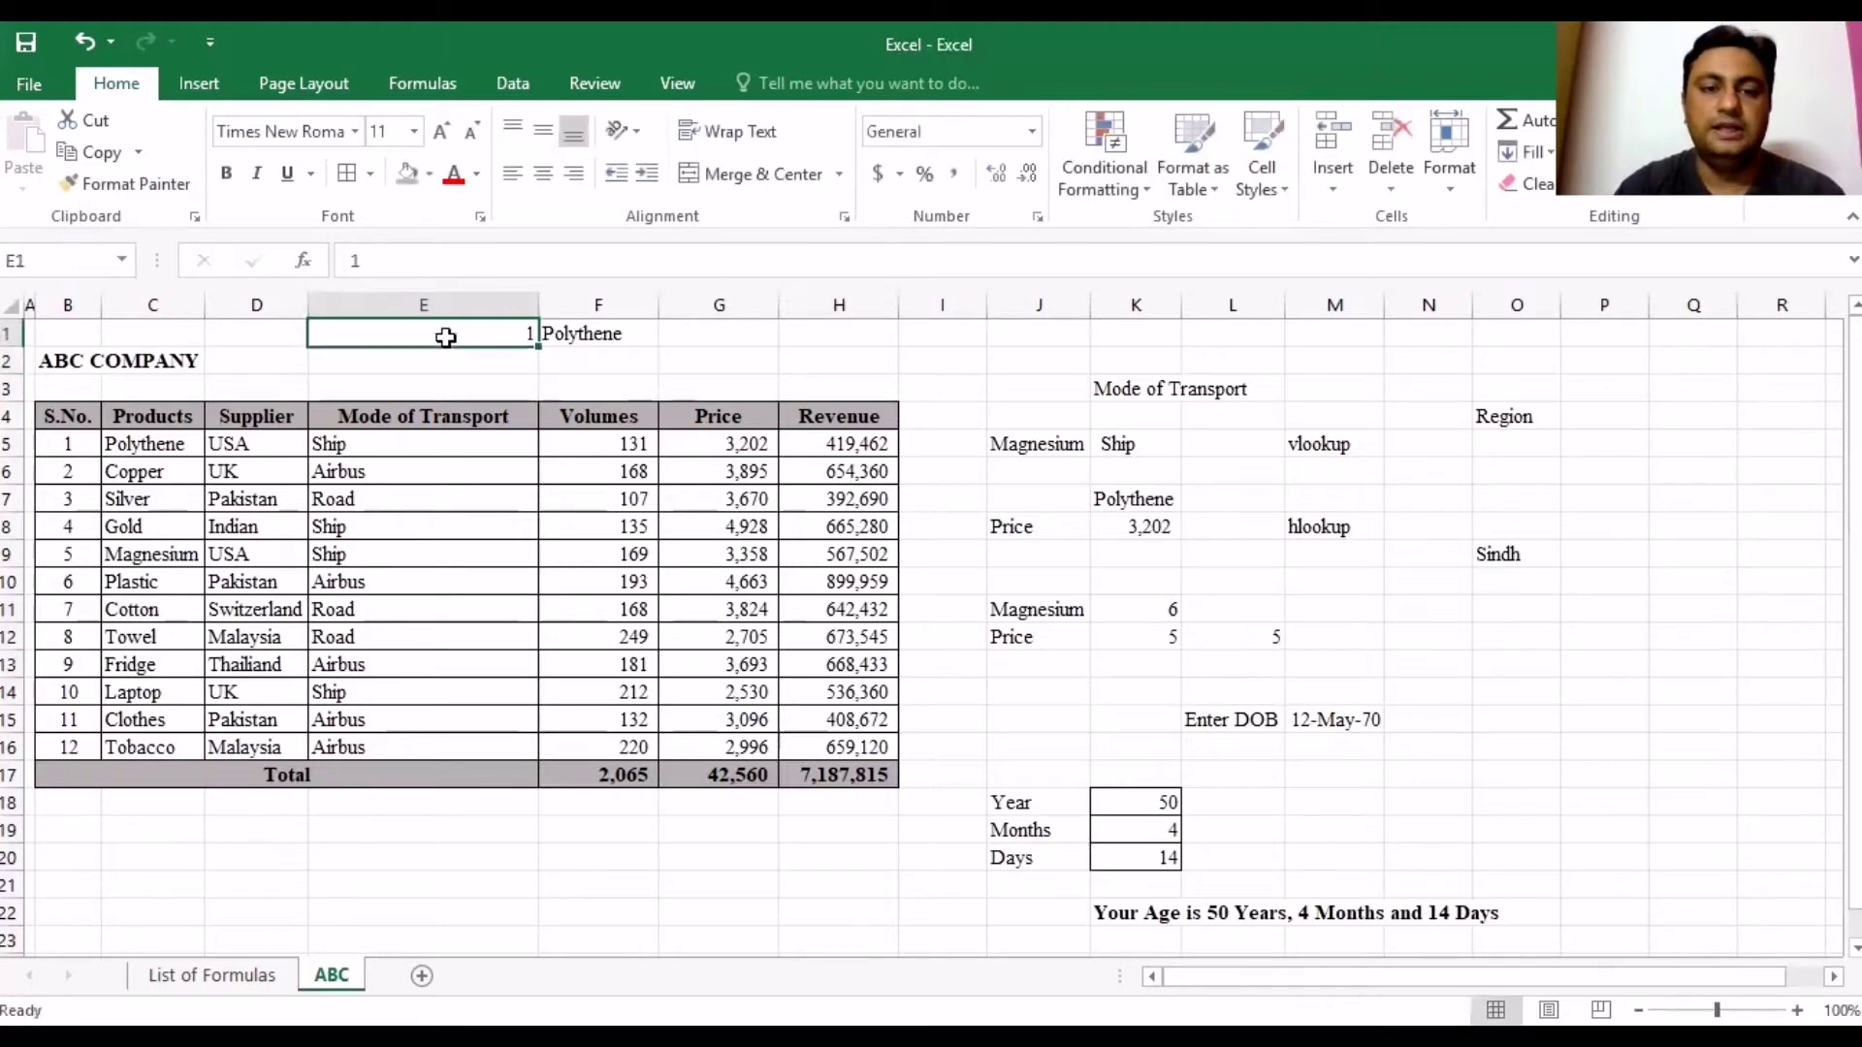
pyautogui.write('2')
pyautogui.press('Return')
pyautogui.click(446, 336)
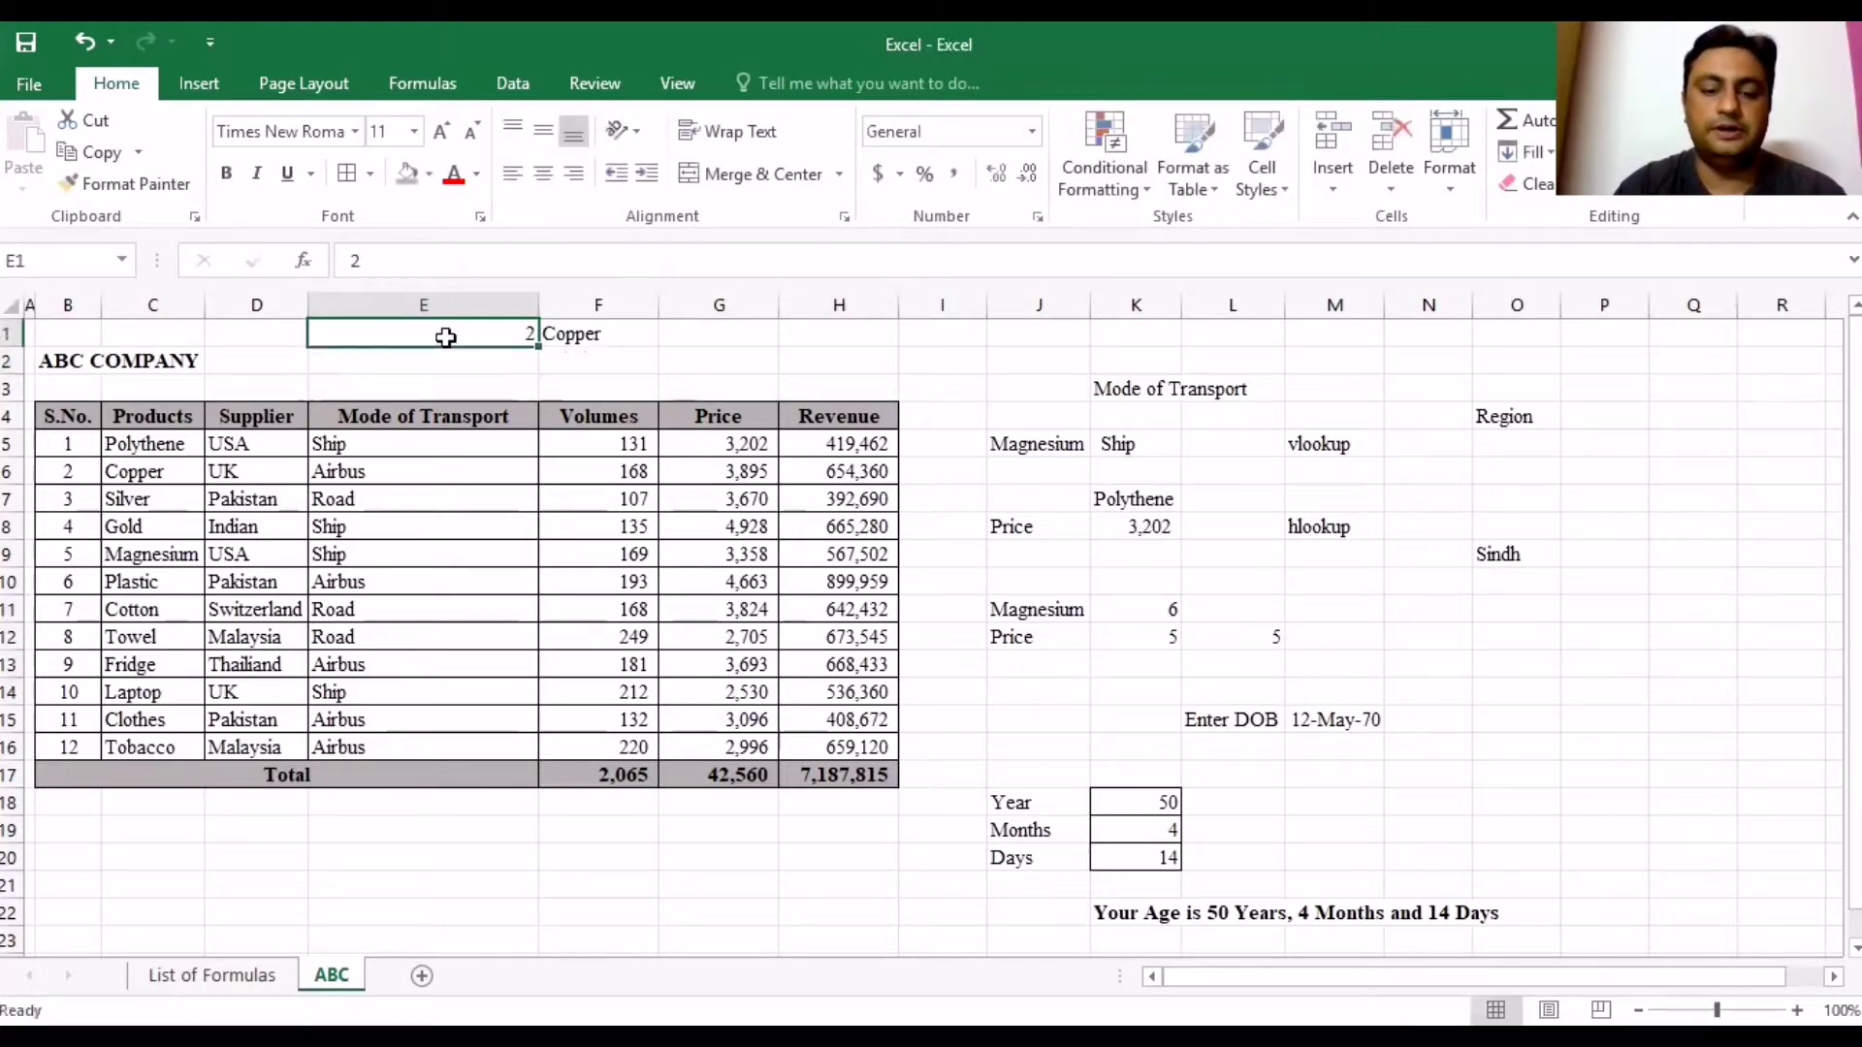
pyautogui.write('5')
pyautogui.press('Return')
# Set the row number in E1 to 7.
pyautogui.click(445, 336)
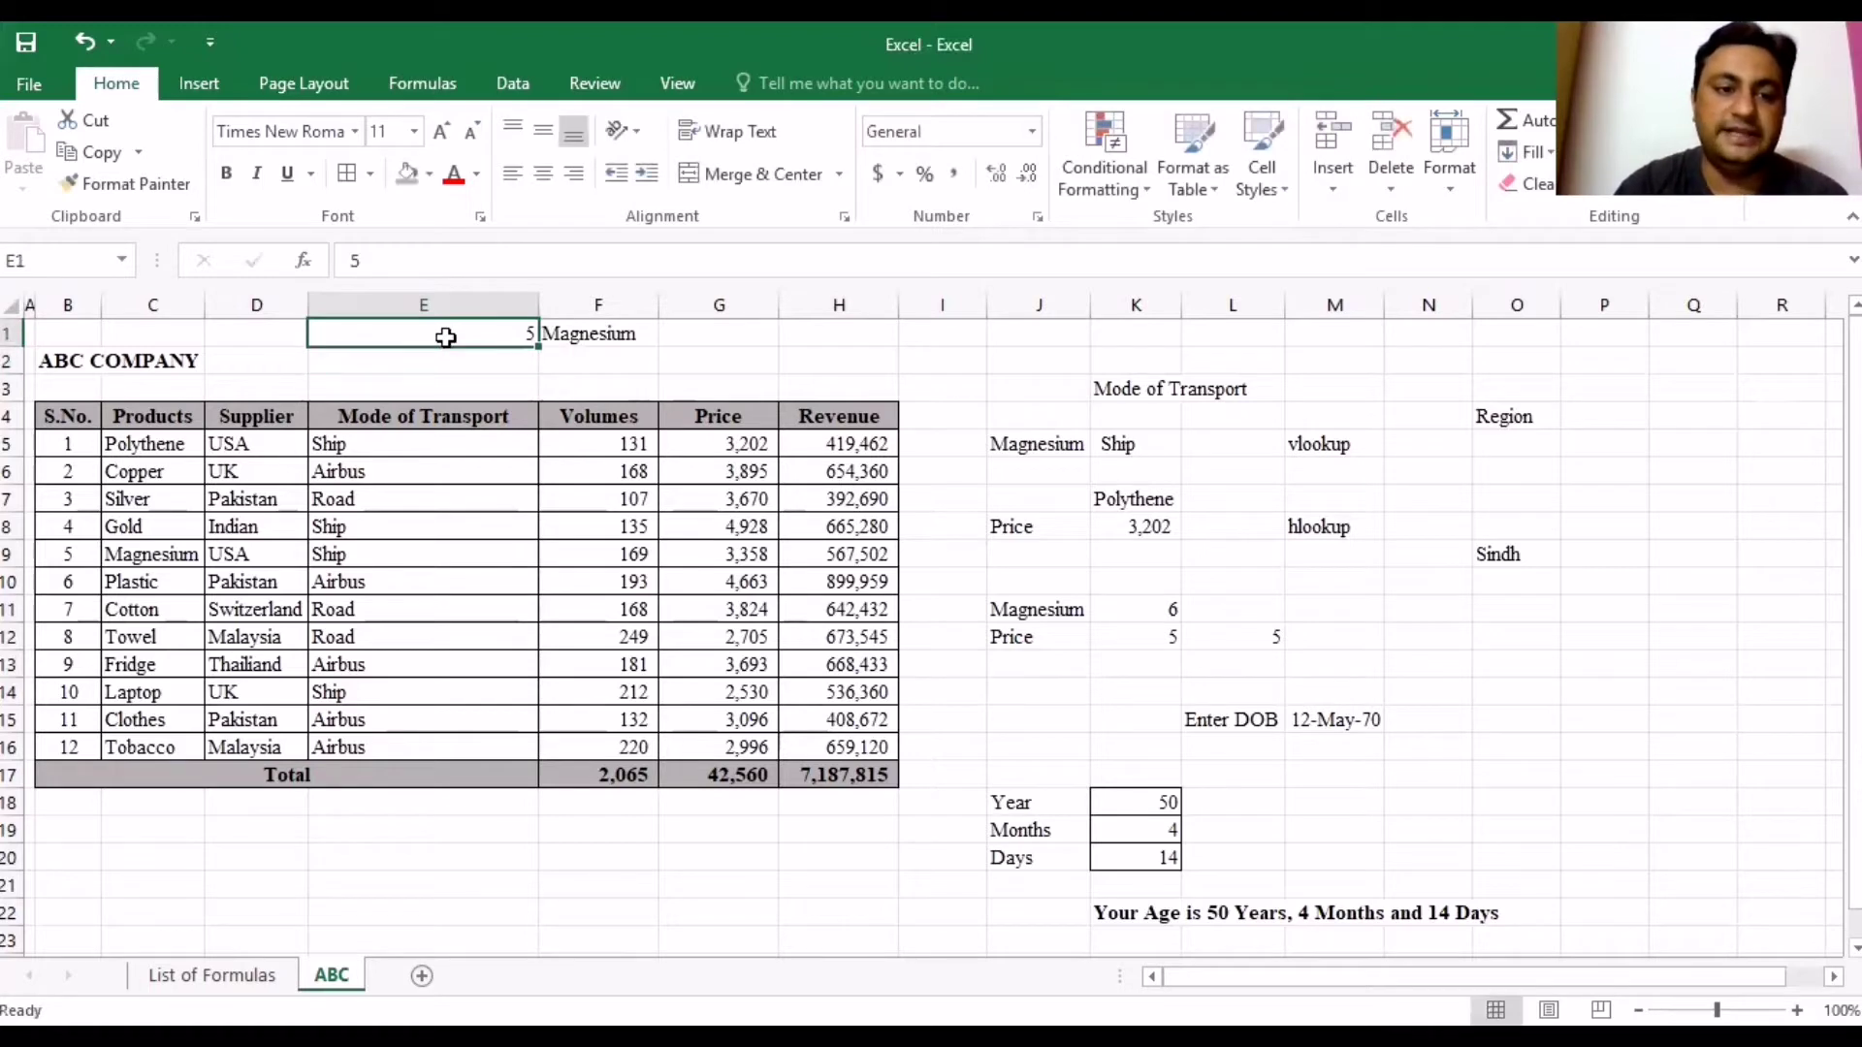
pyautogui.write('7')
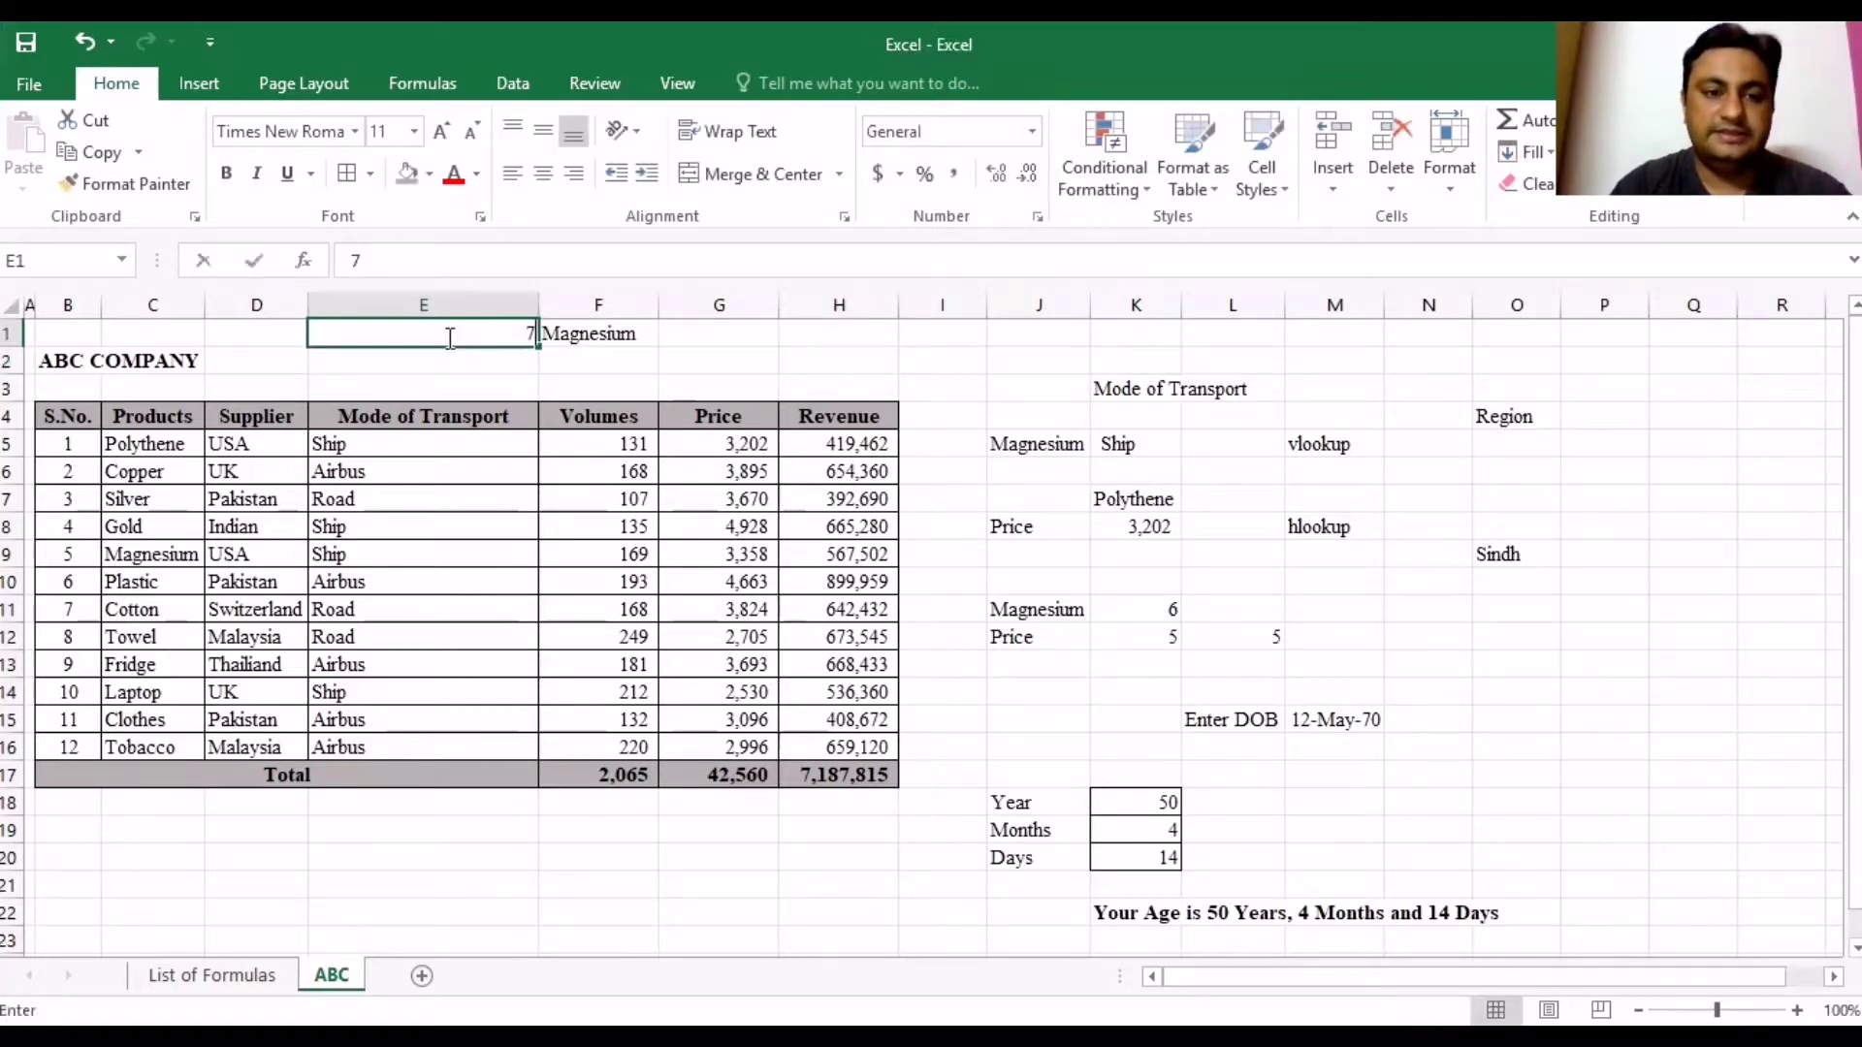
pyautogui.press('Return')
pyautogui.click(445, 337)
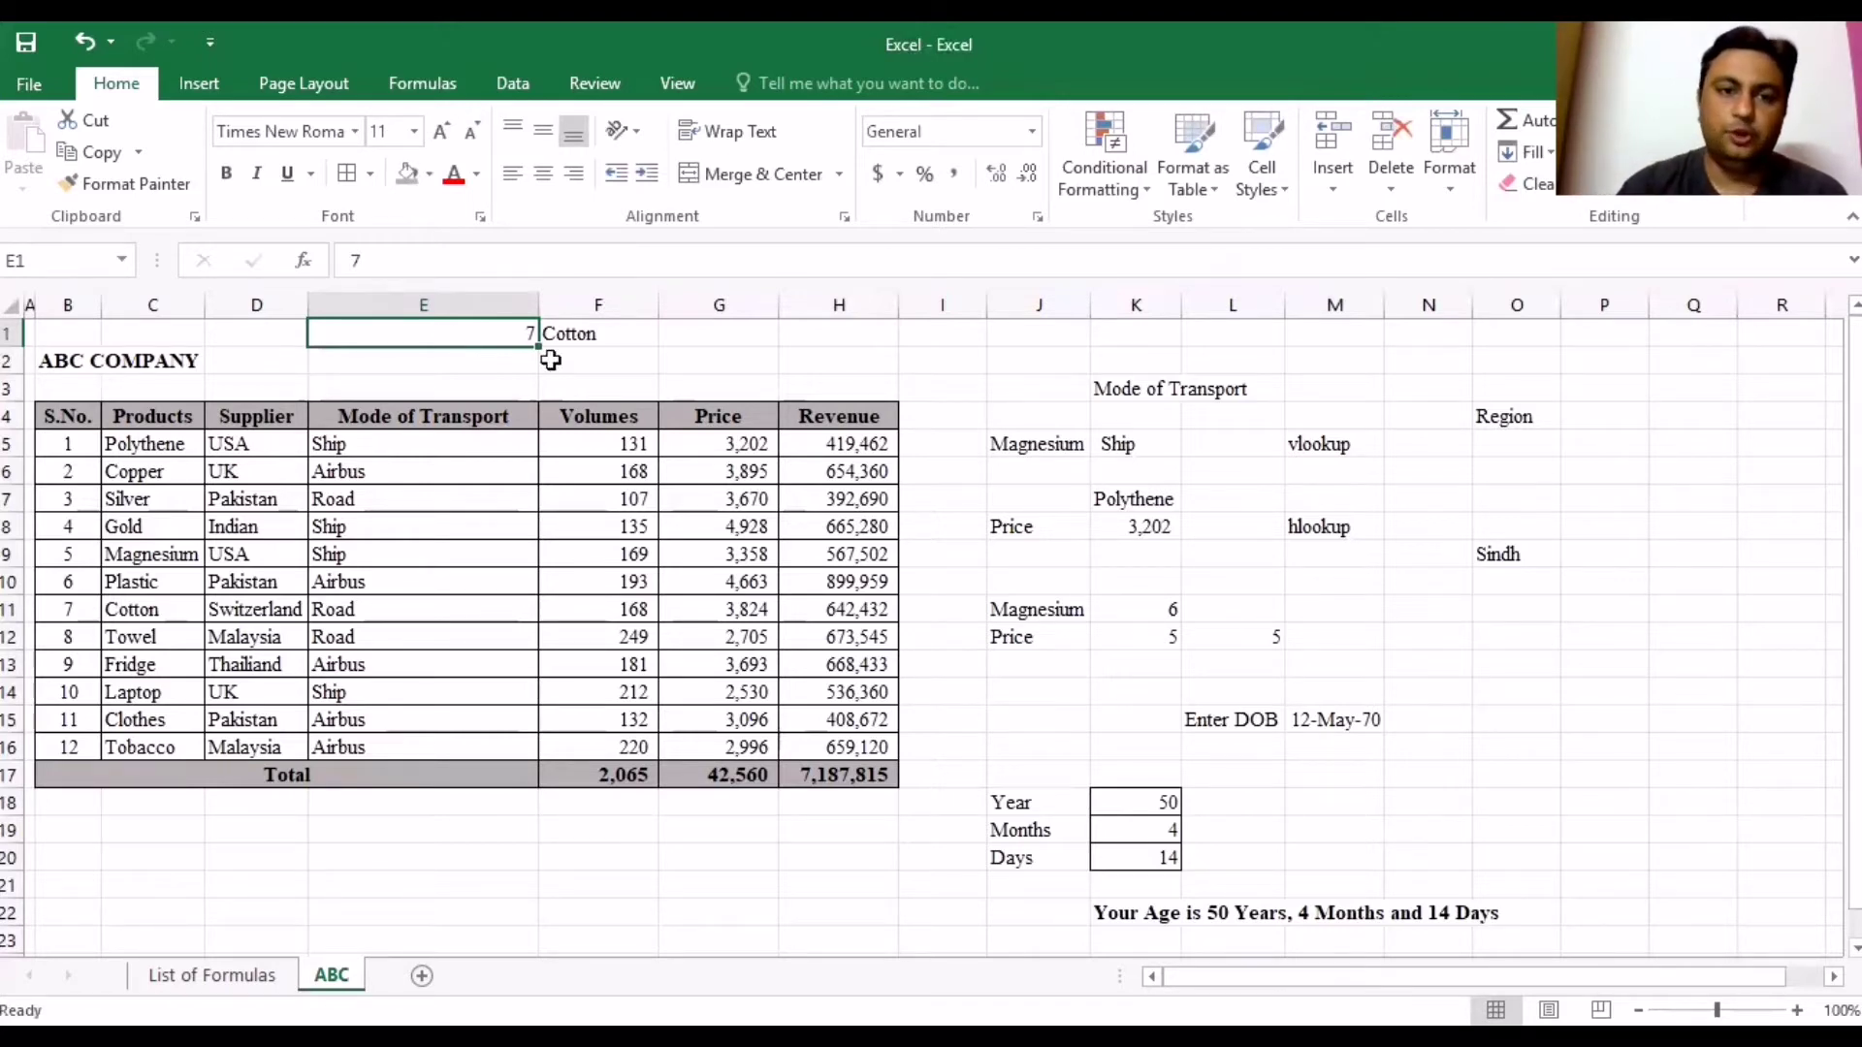
# Review the INDEX formula in F1 with its input cell E1, and compare the MATCH formulas in K11 and K12.
pyautogui.click(611, 340)
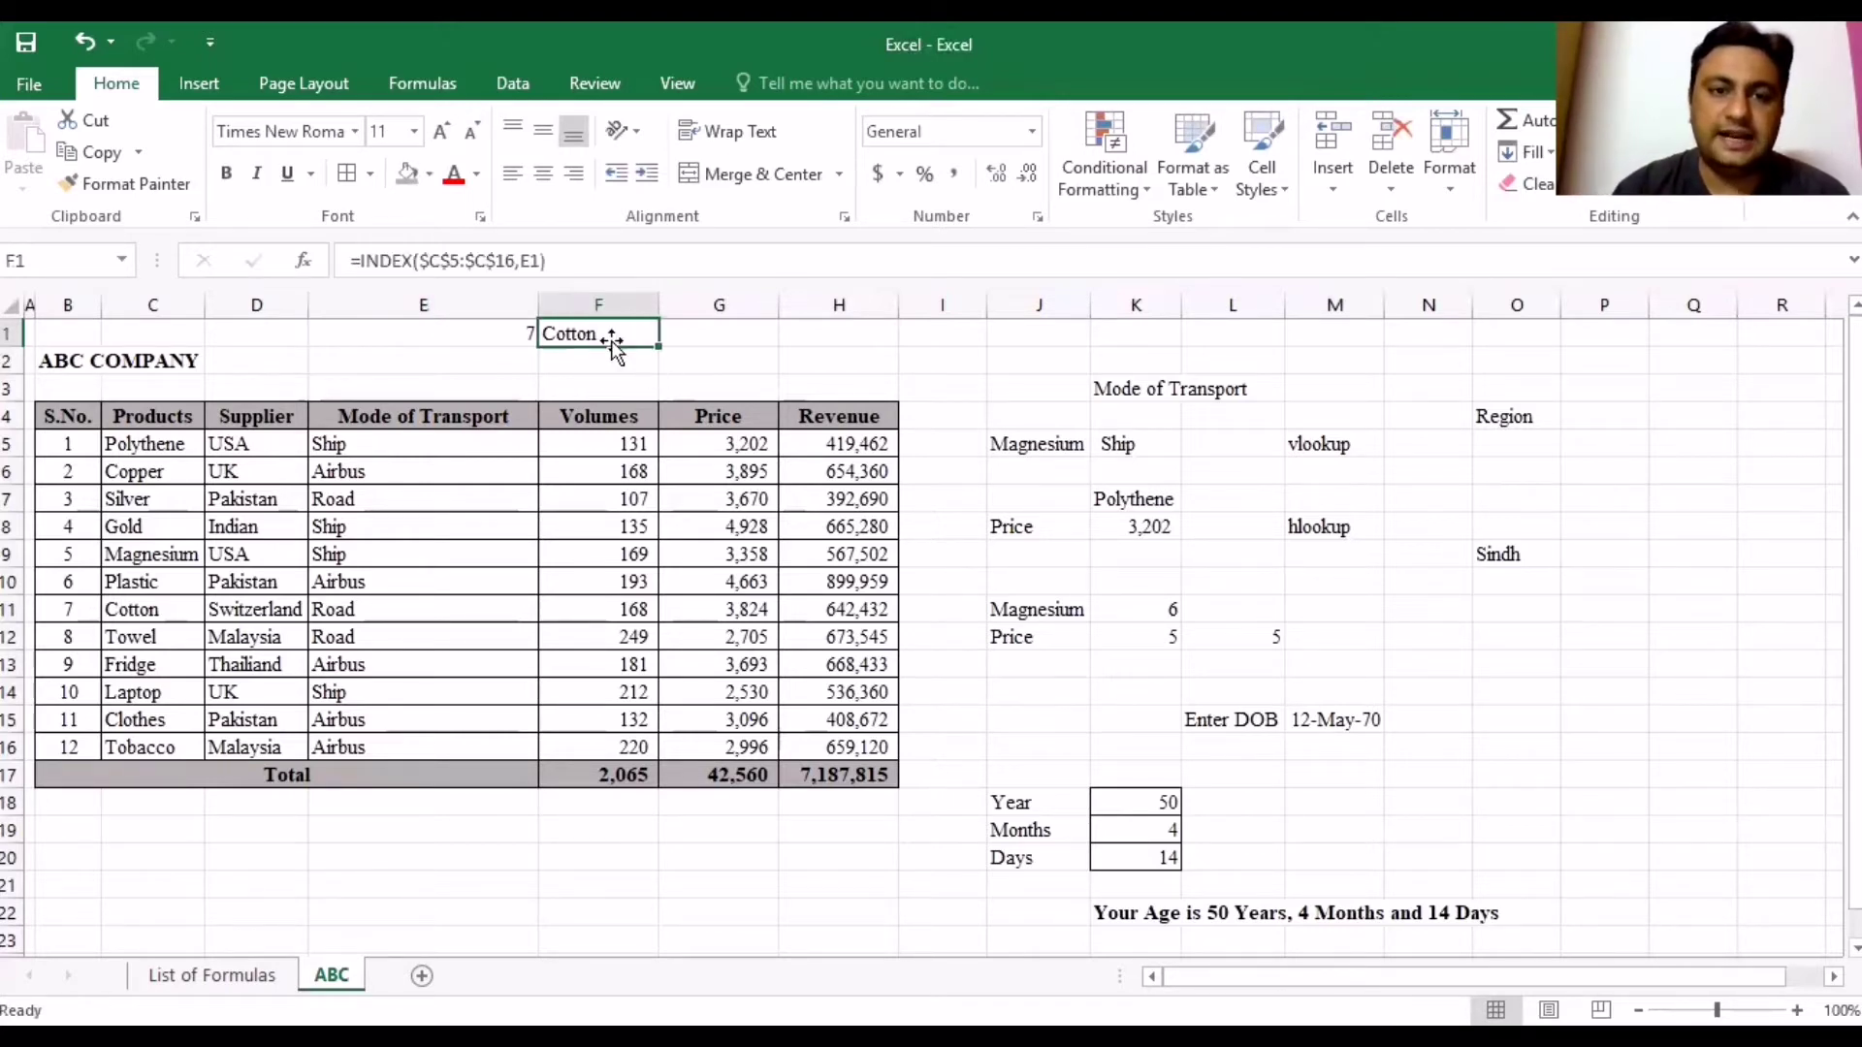
pyautogui.click(482, 326)
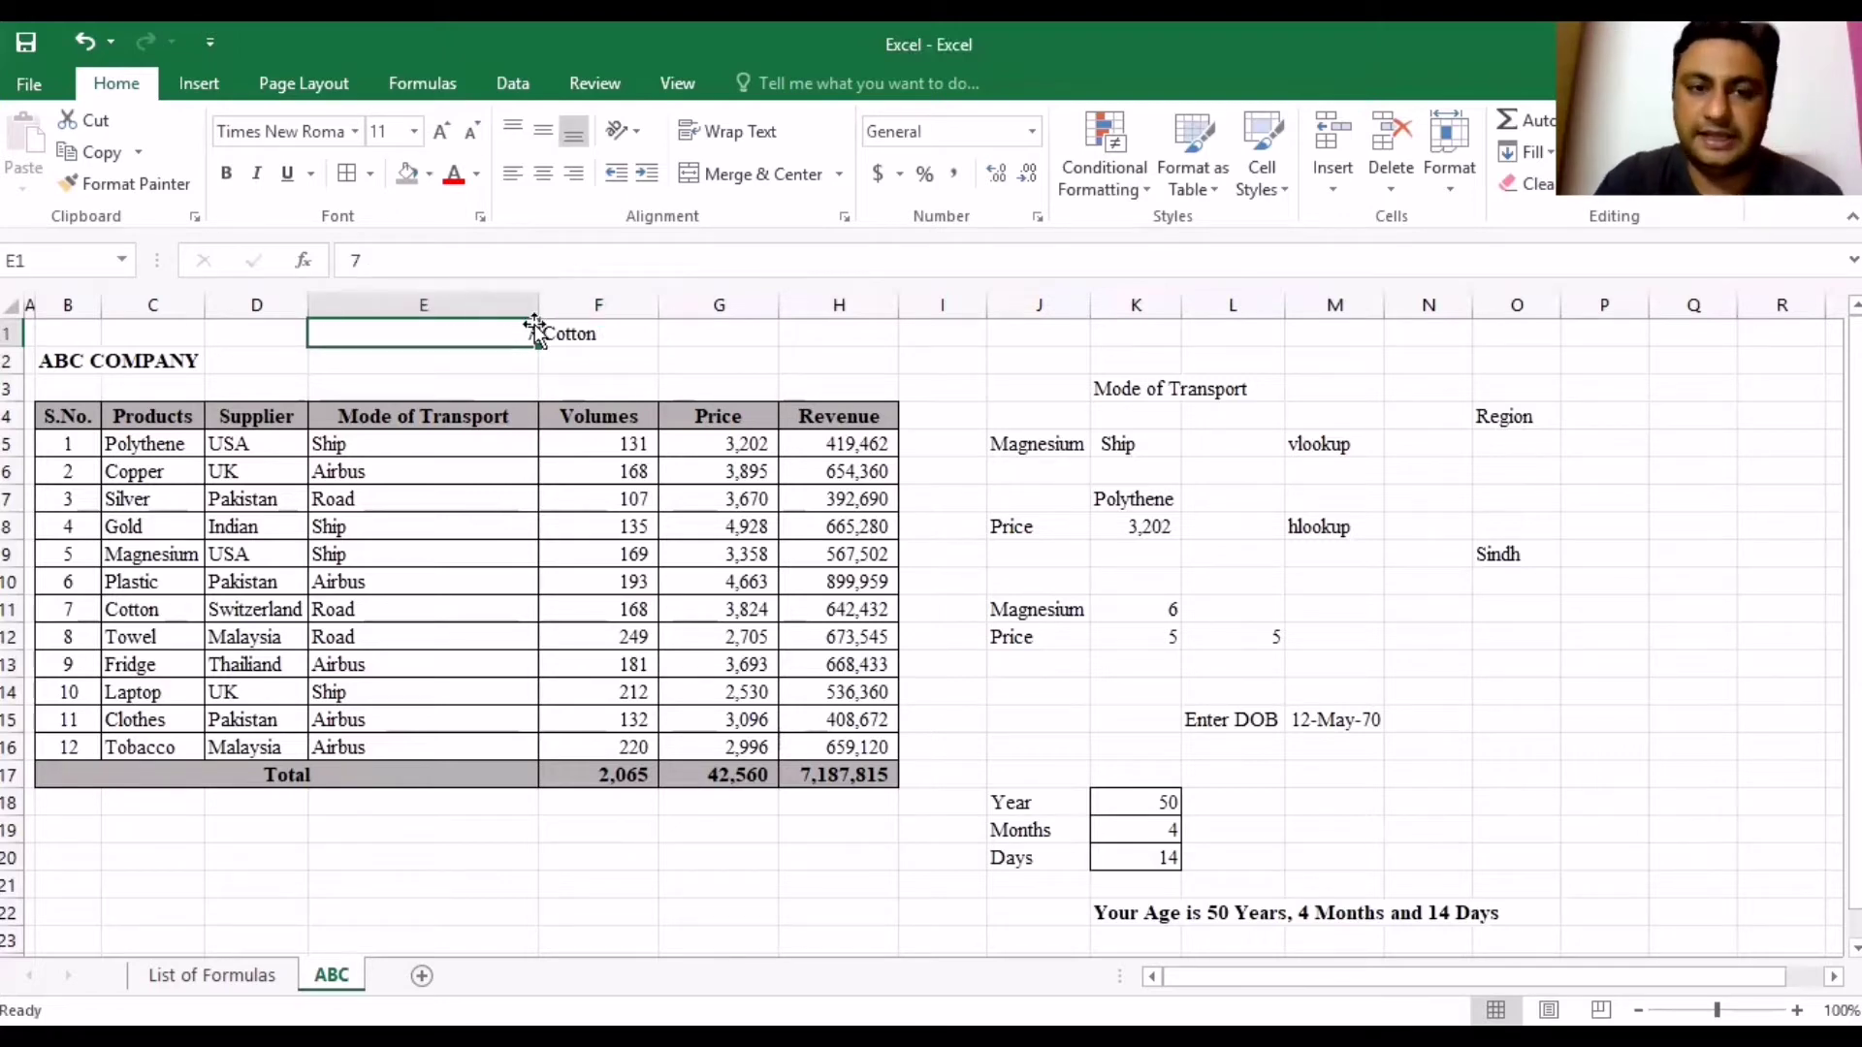
pyautogui.click(614, 343)
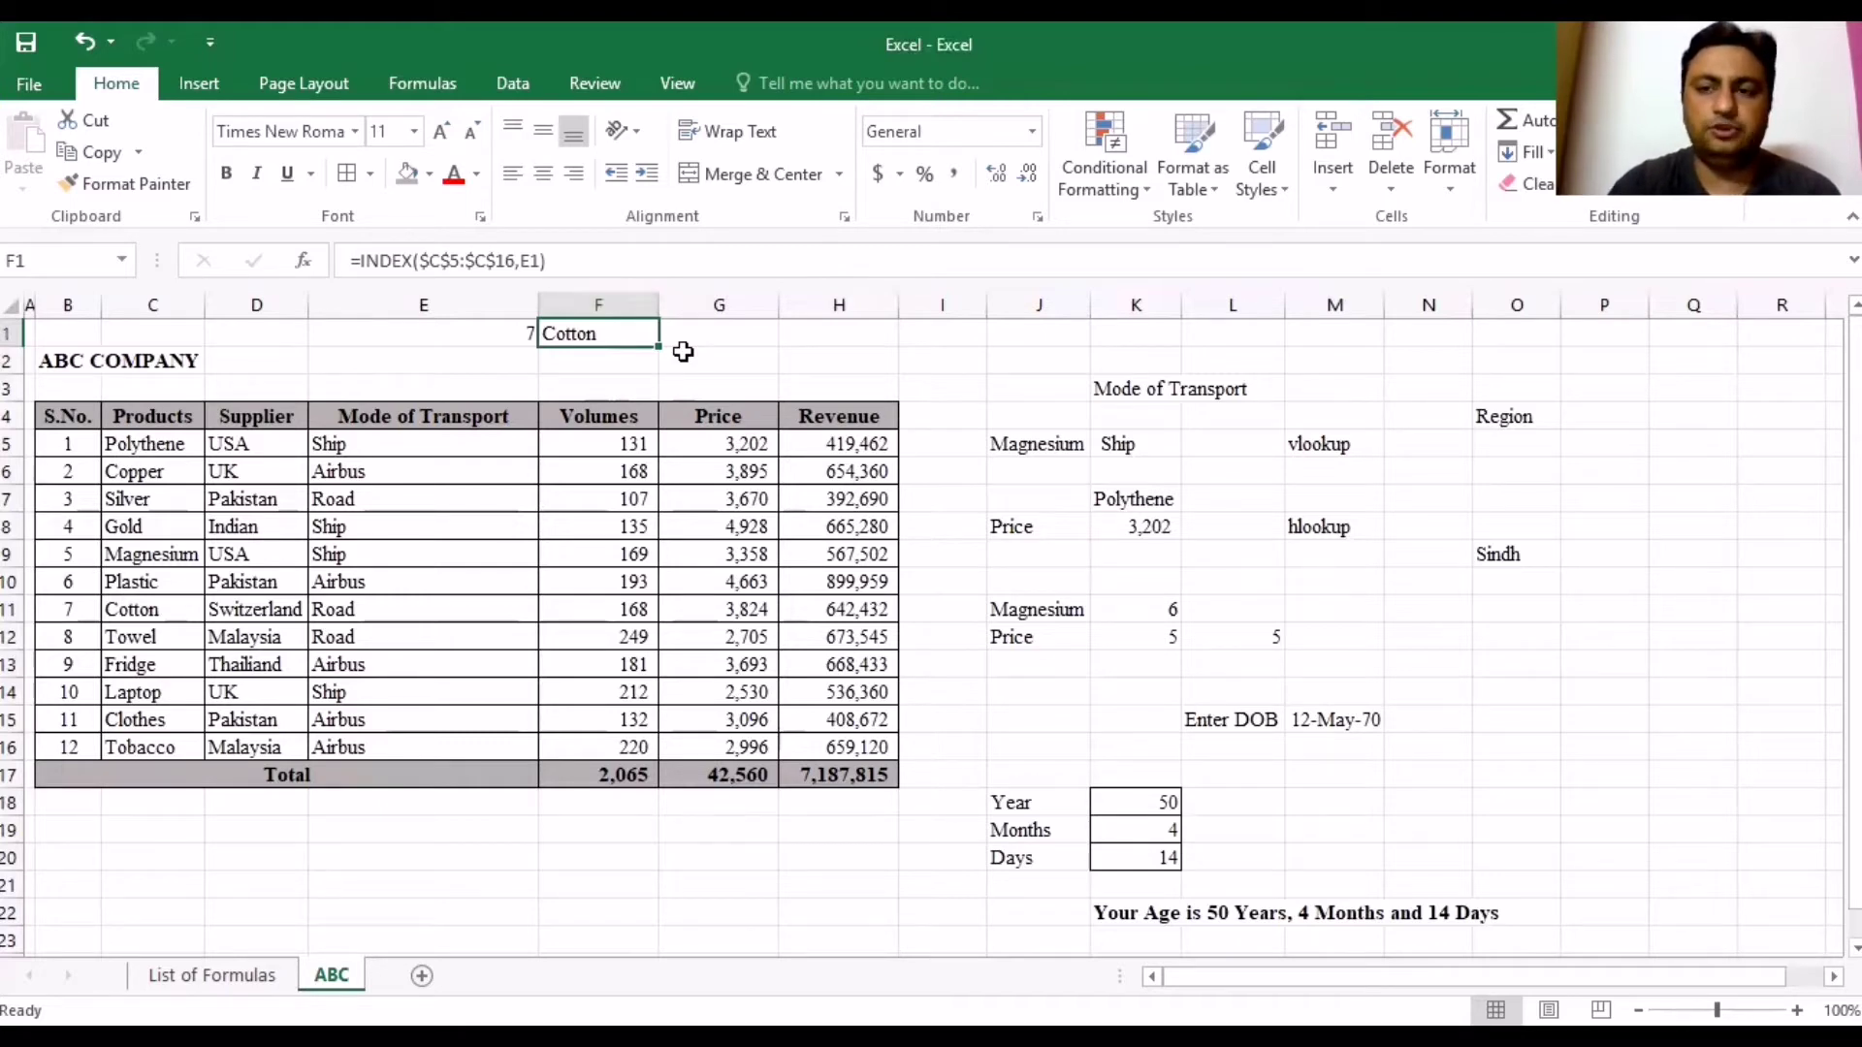
pyautogui.click(459, 323)
pyautogui.click(1164, 643)
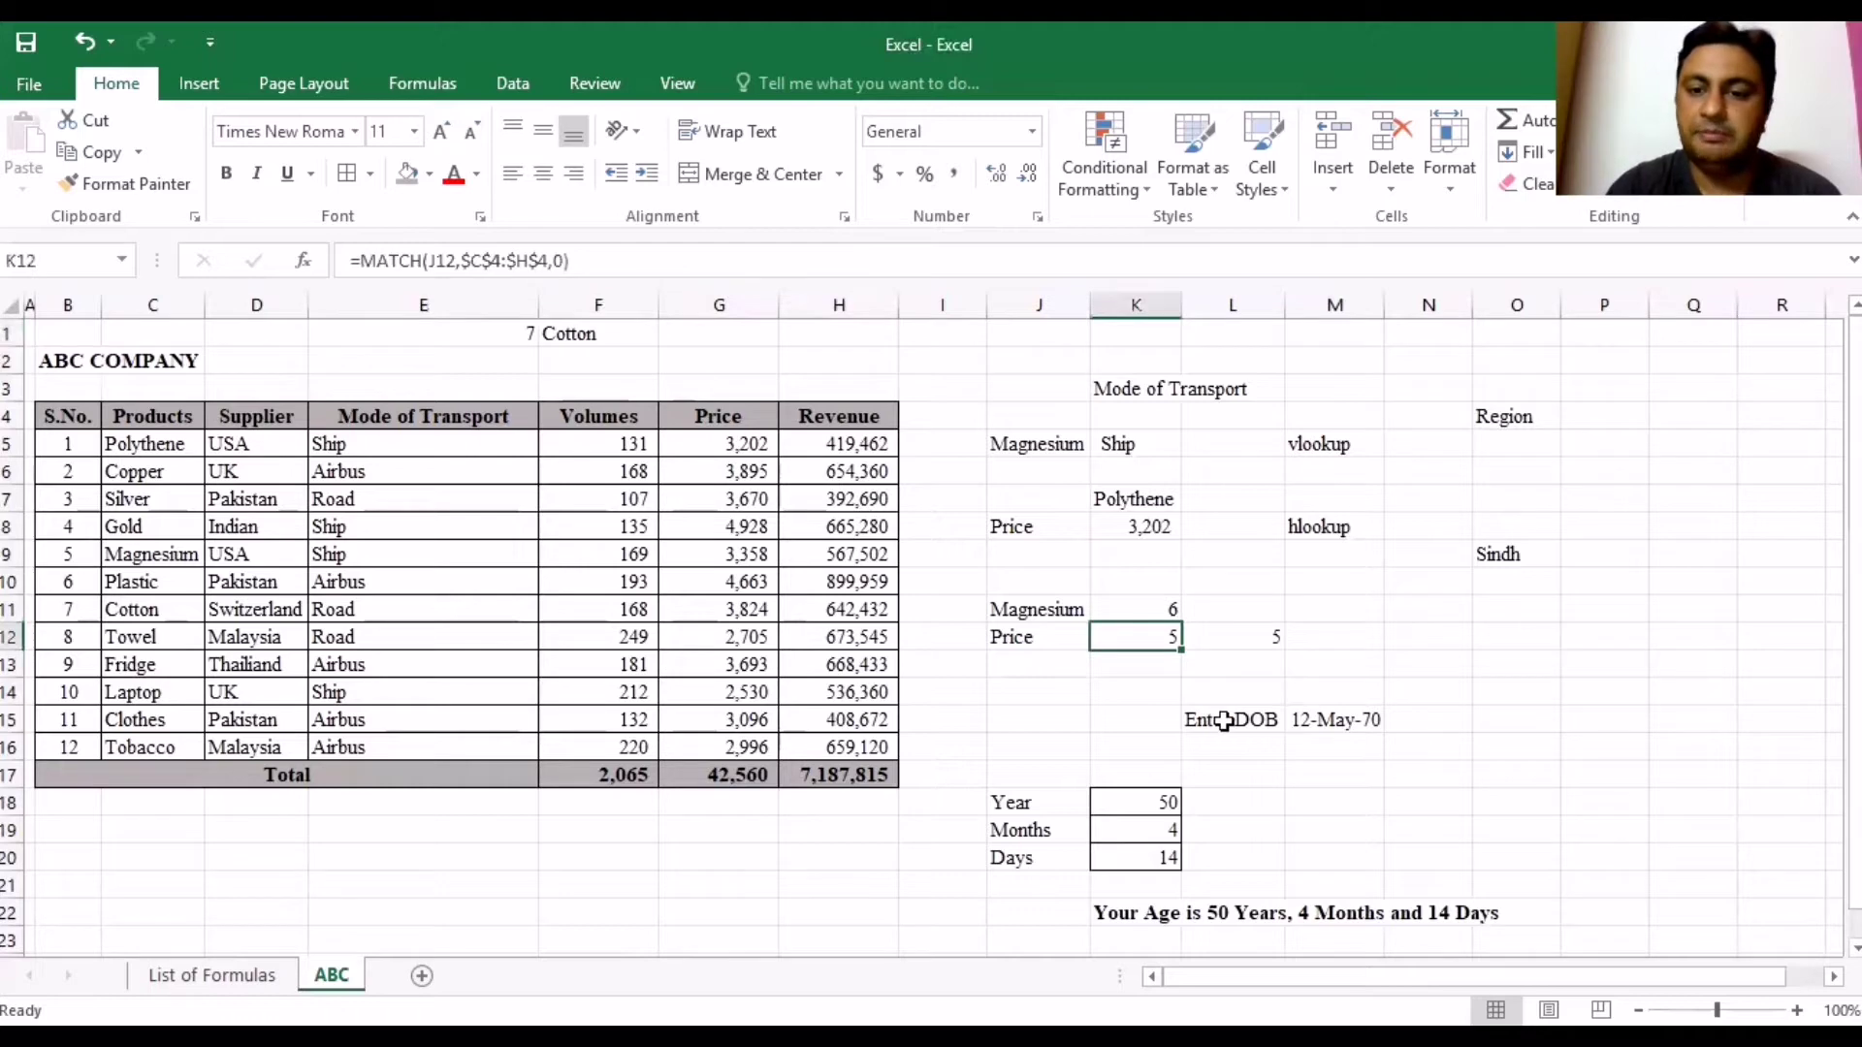
pyautogui.click(1168, 609)
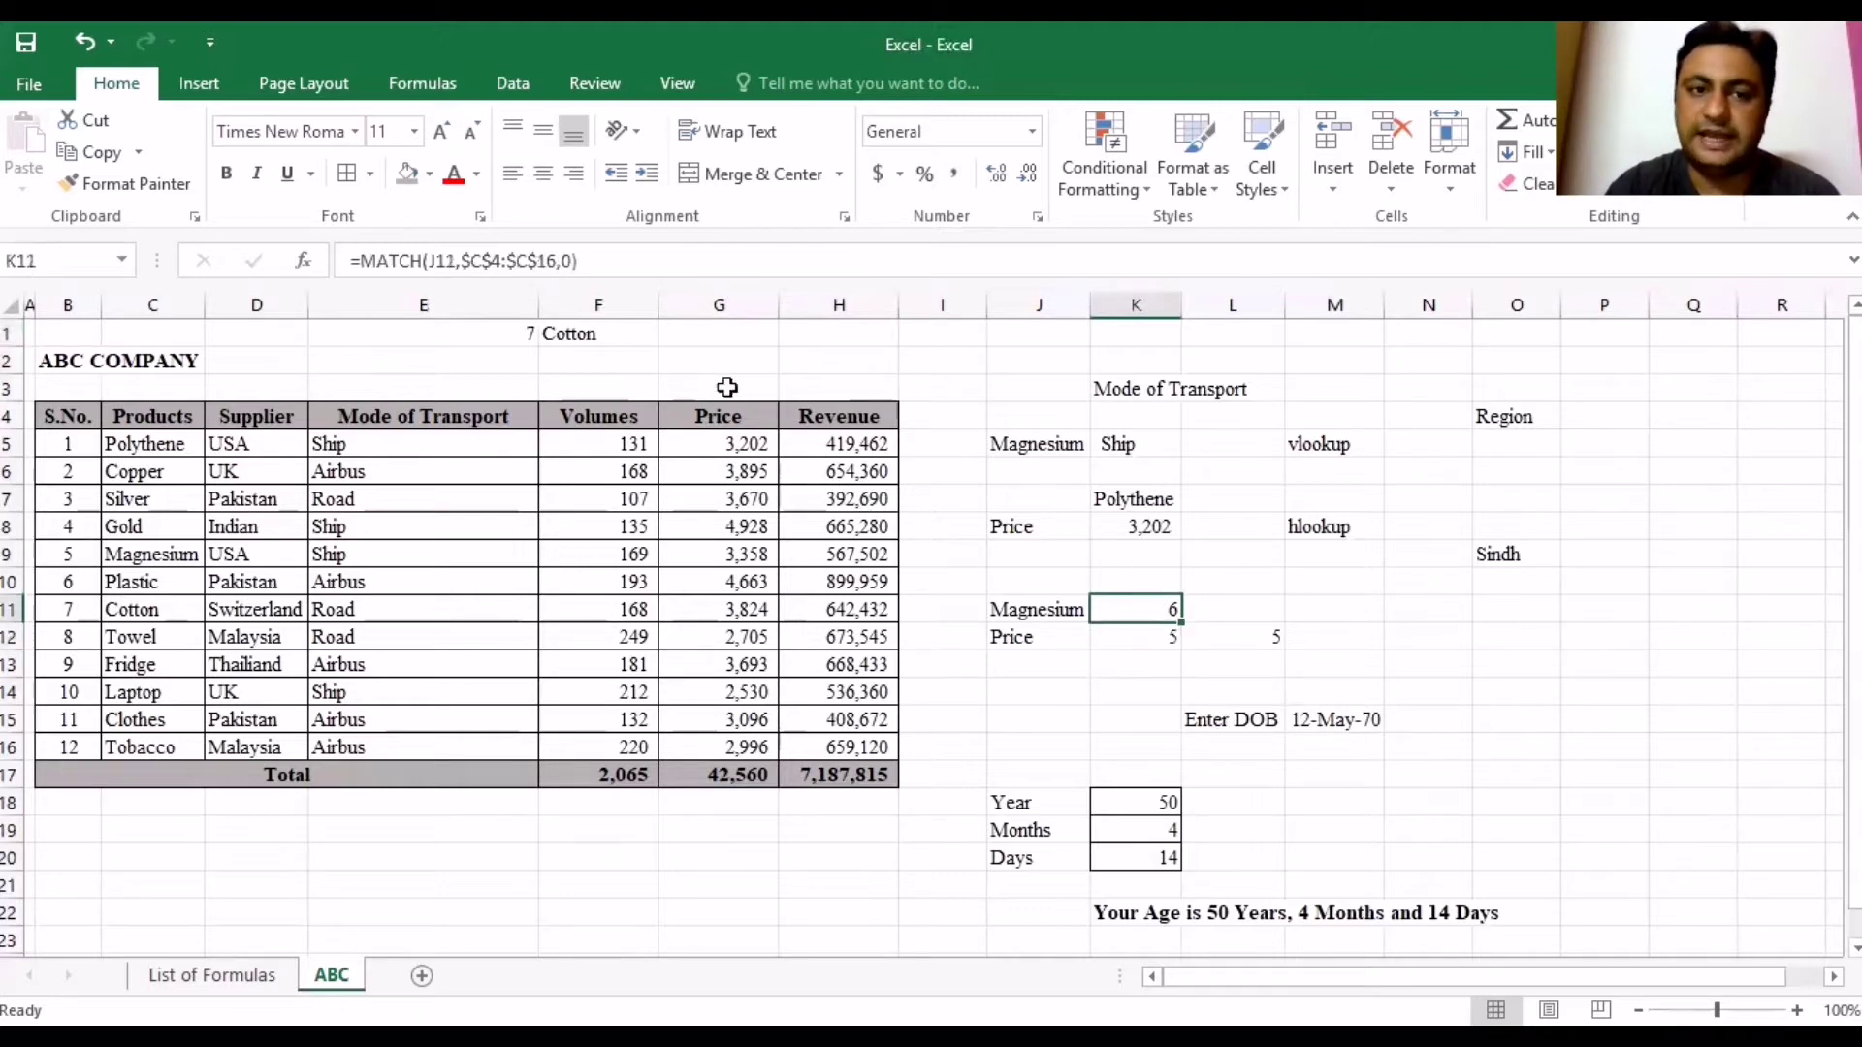
pyautogui.click(574, 337)
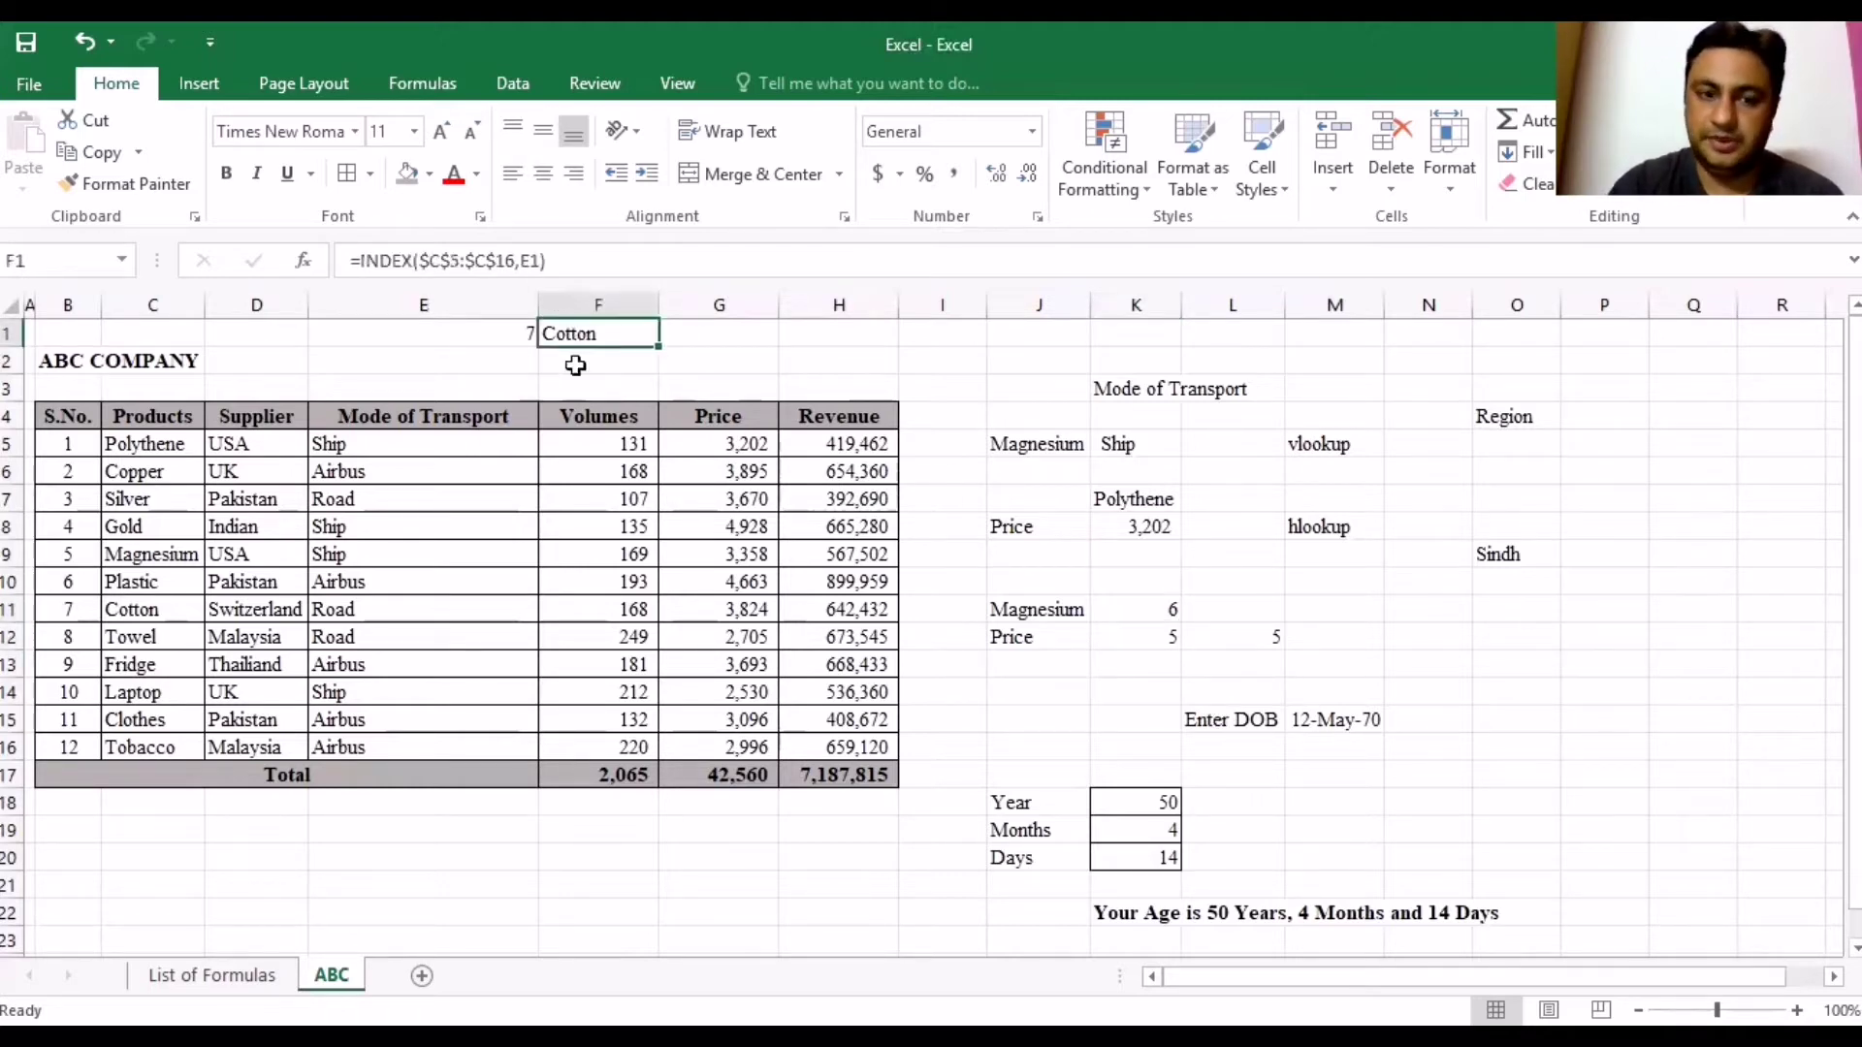
# Look through the IFERROR, ISERROR and IF(ISERROR) entries on the List of Formulas sheet.
pyautogui.click(214, 976)
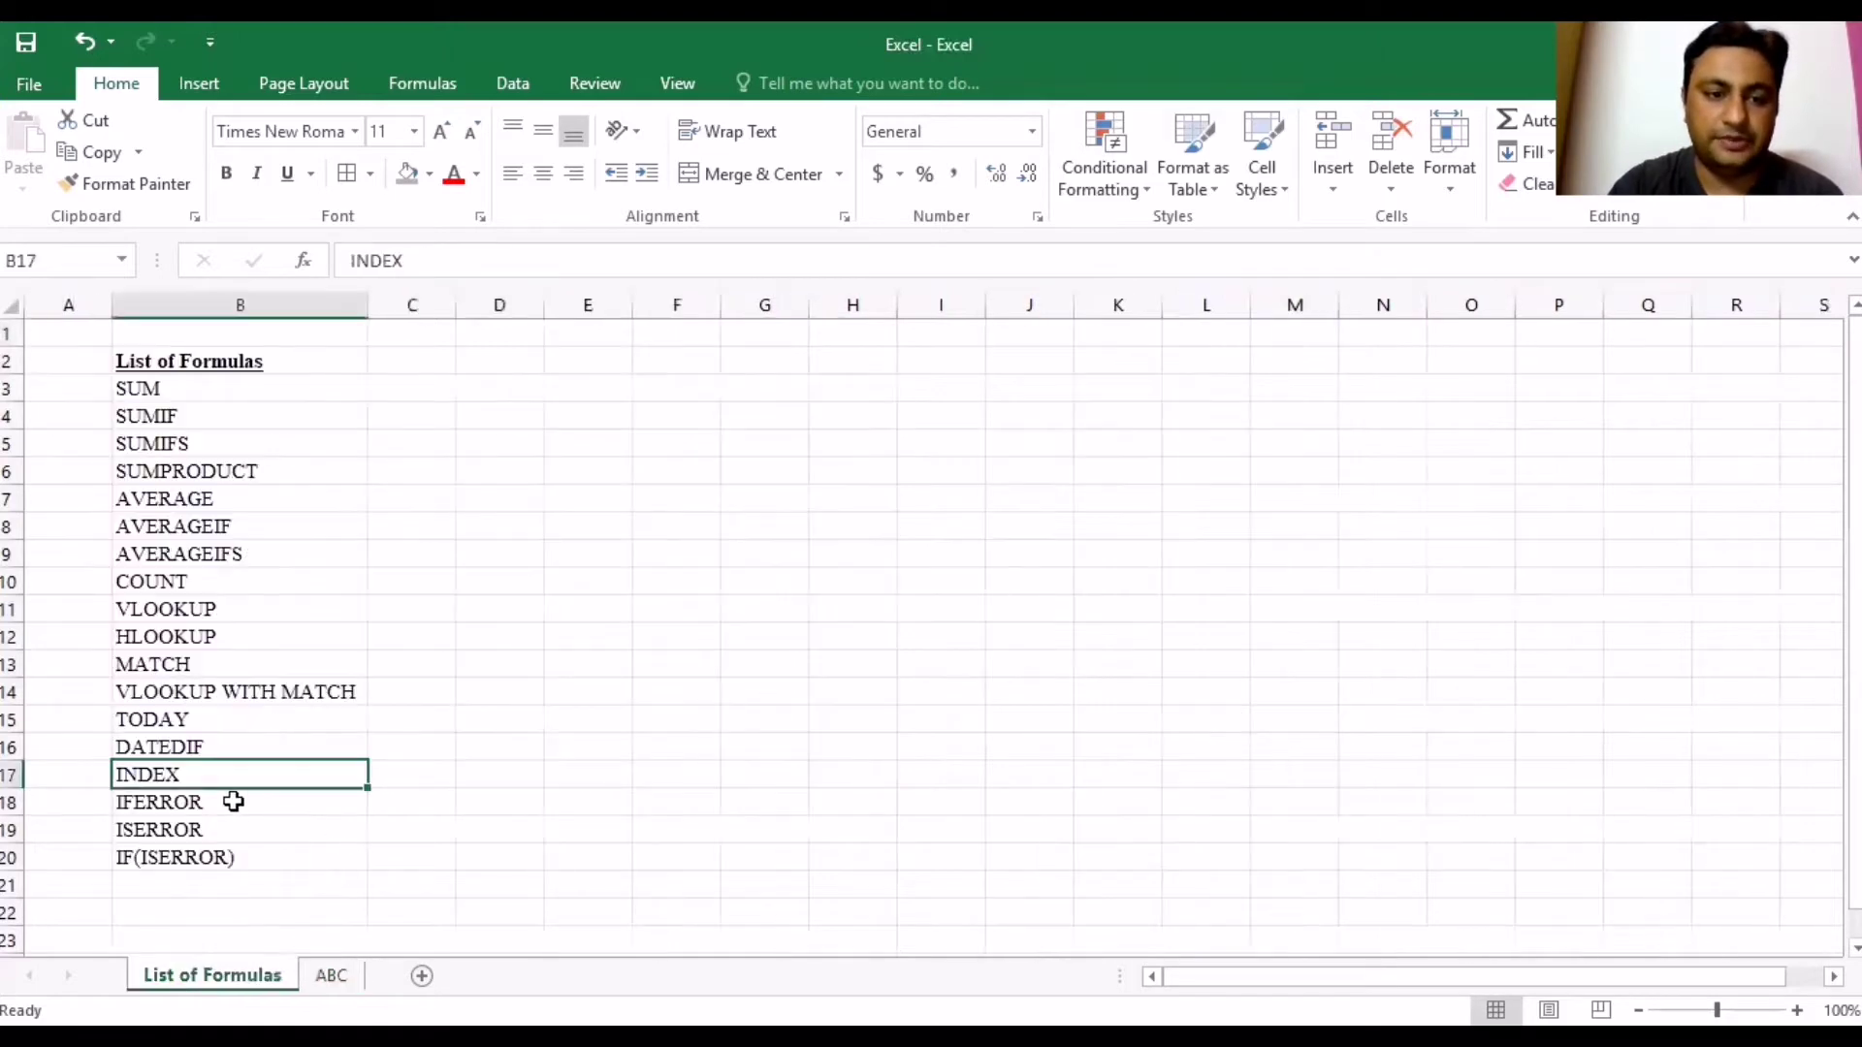
pyautogui.click(233, 803)
pyautogui.click(238, 853)
pyautogui.click(202, 803)
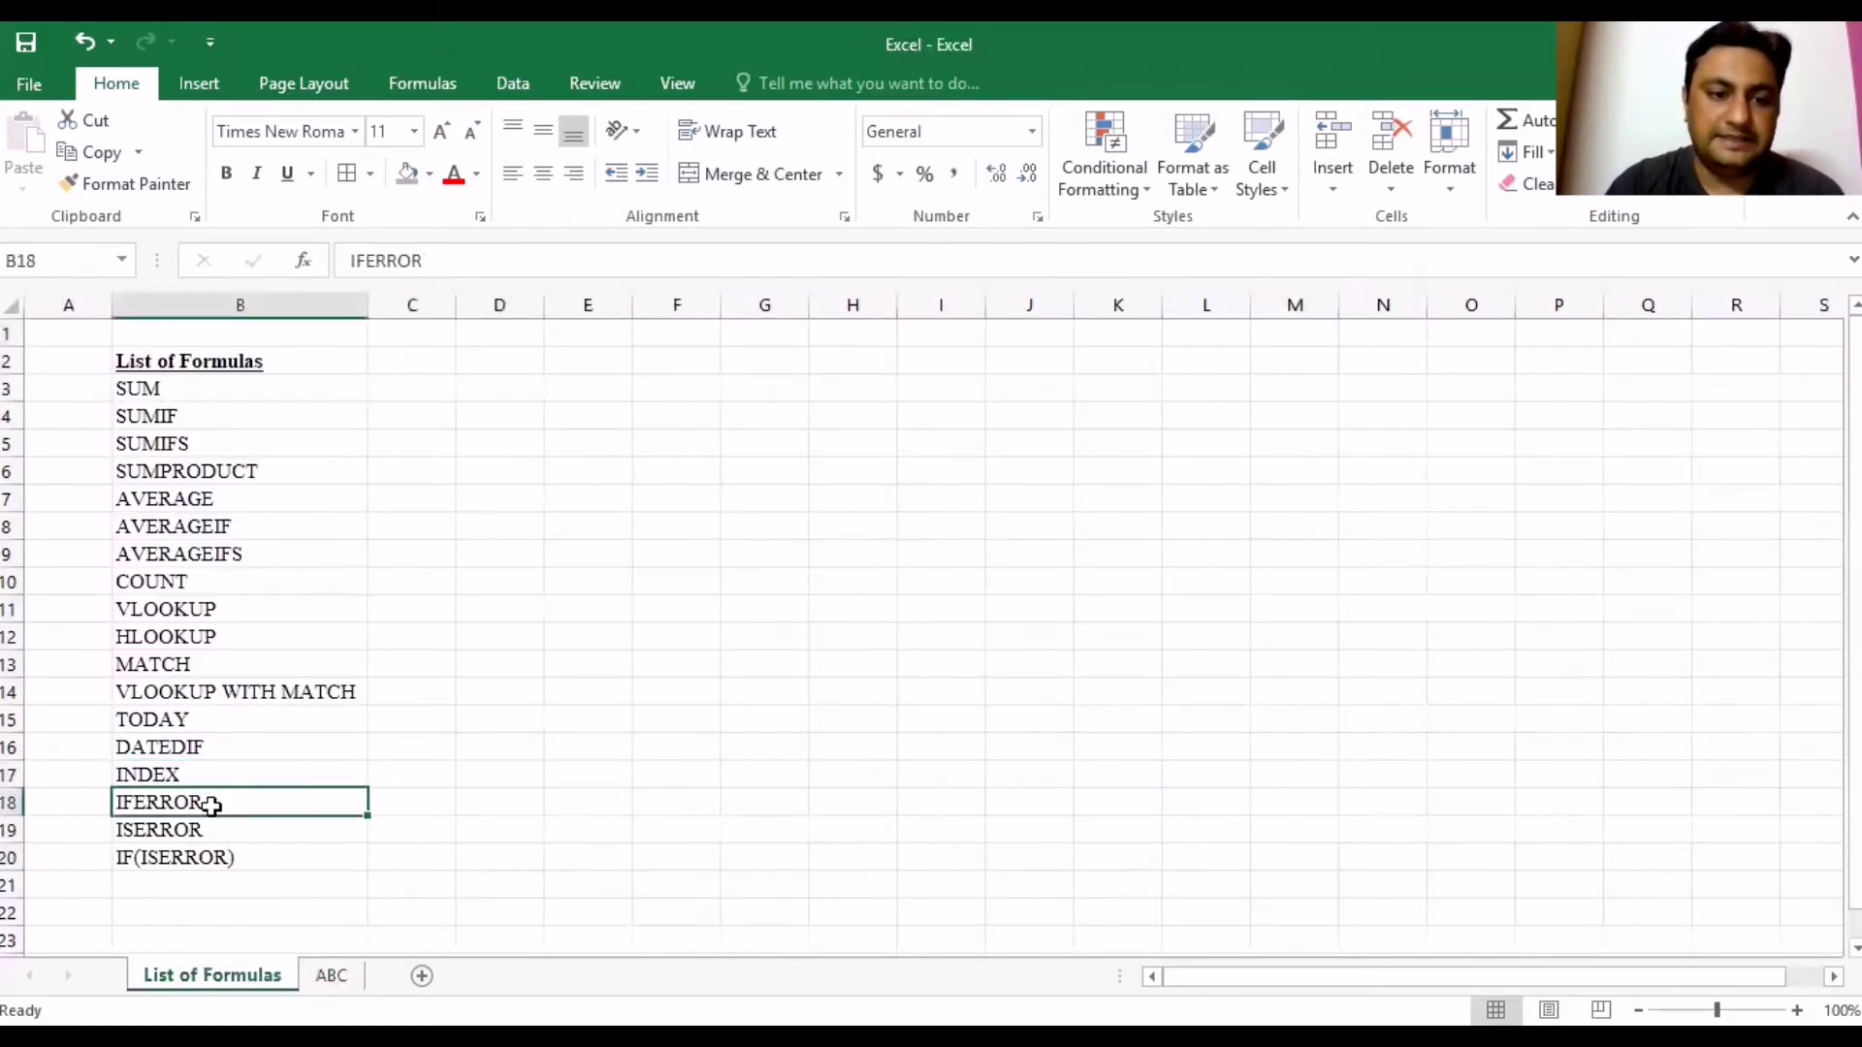
pyautogui.click(208, 831)
pyautogui.click(209, 853)
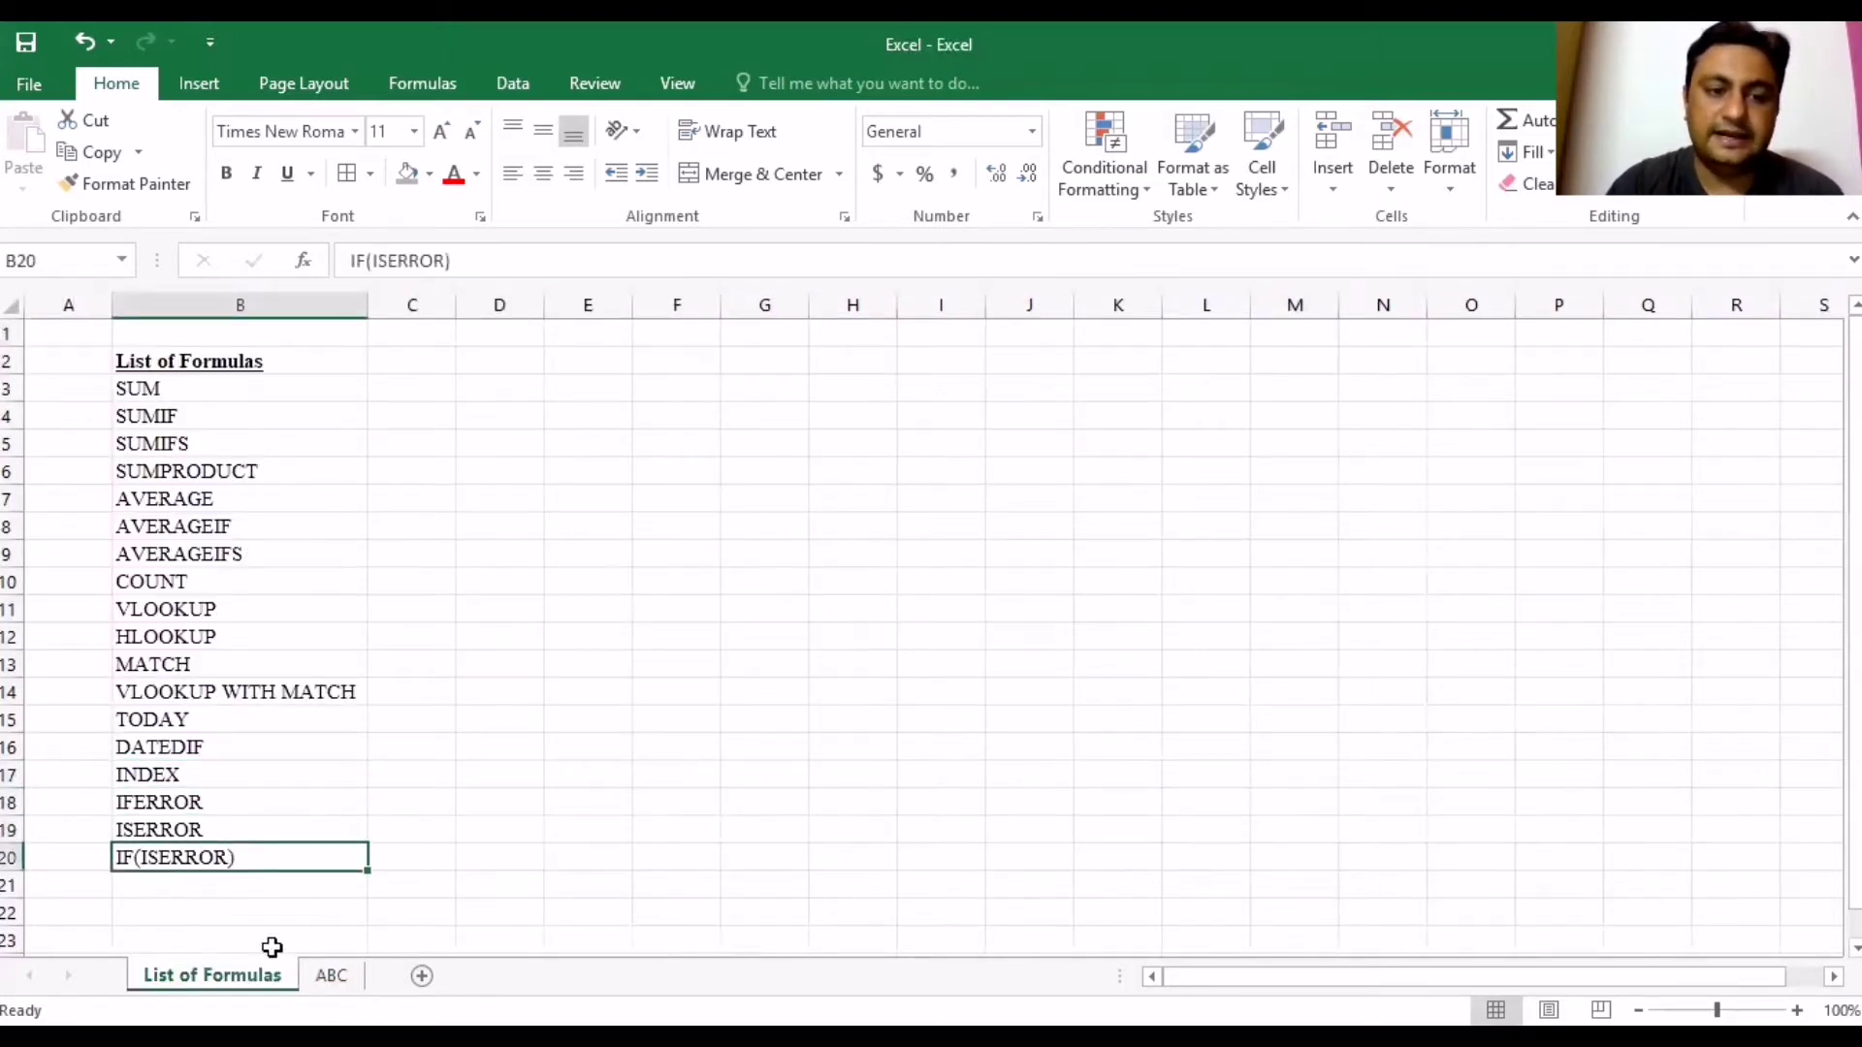
# Return to the ABC sheet and move to the empty cells below the company table.
pyautogui.click(331, 976)
pyautogui.click(1232, 554)
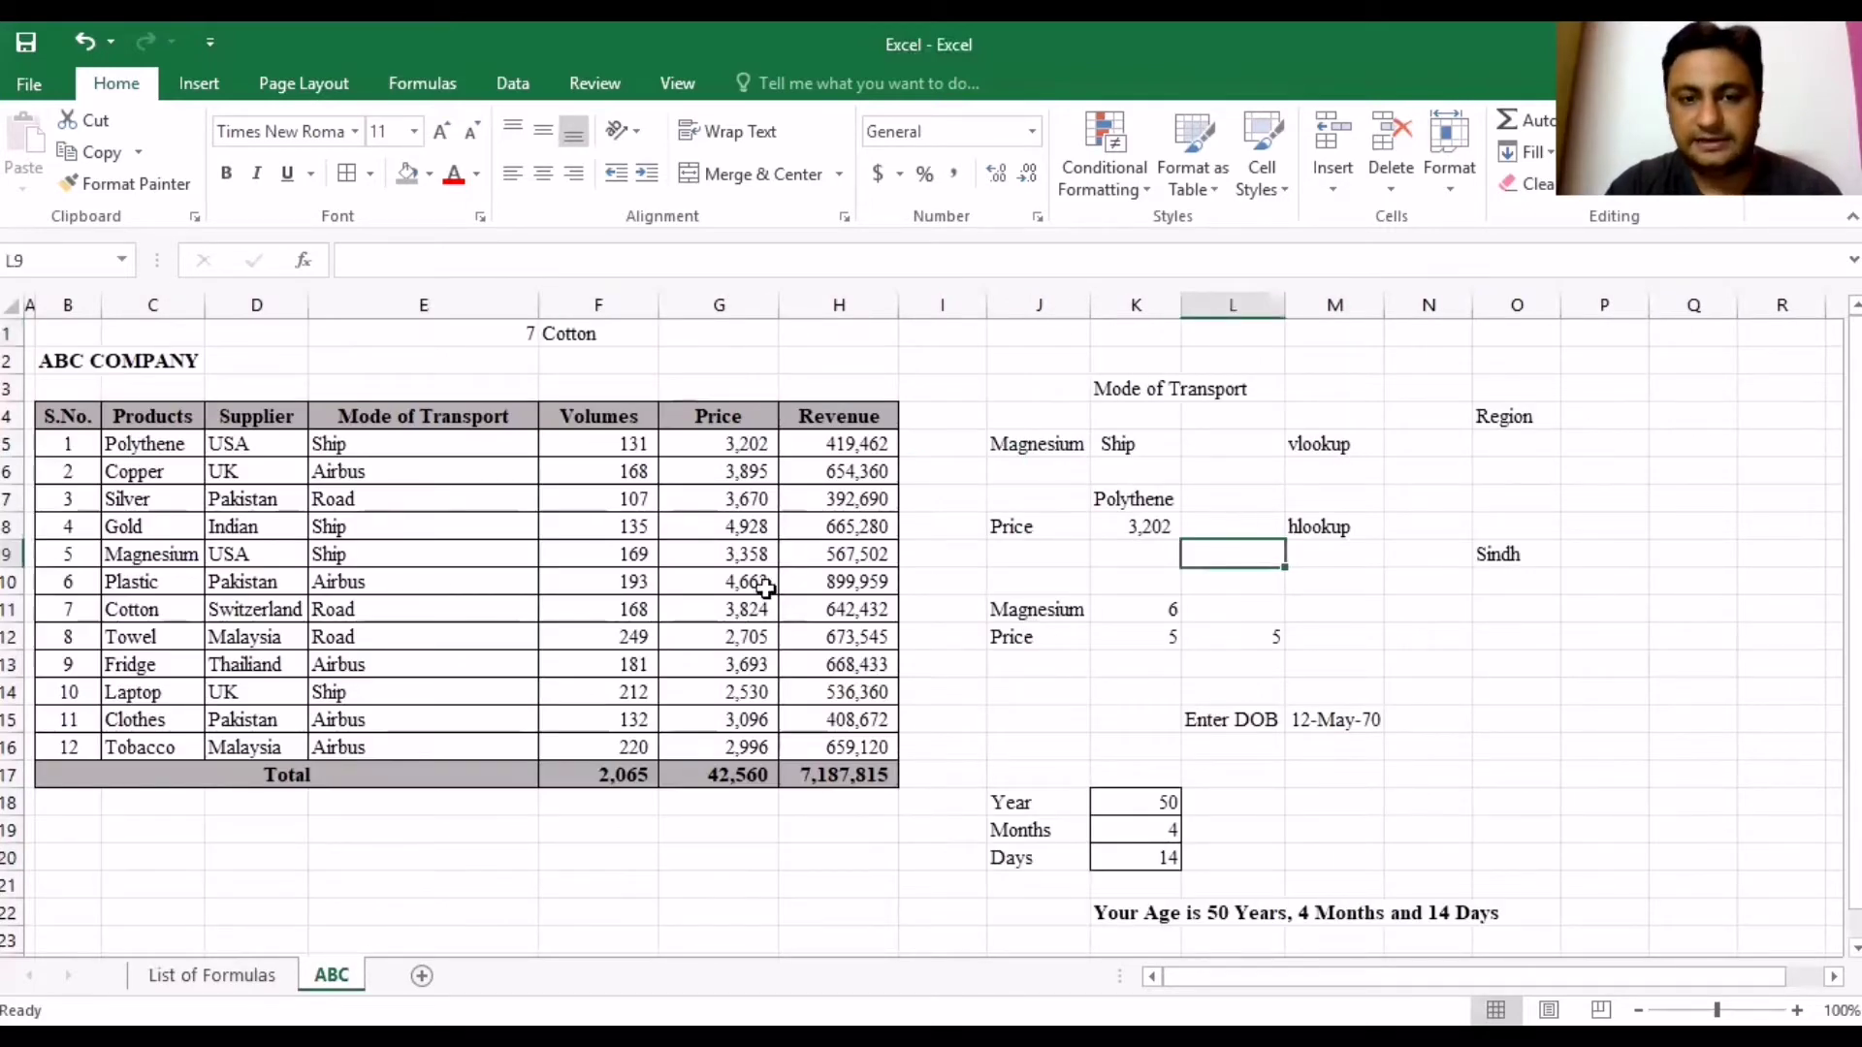
pyautogui.click(768, 862)
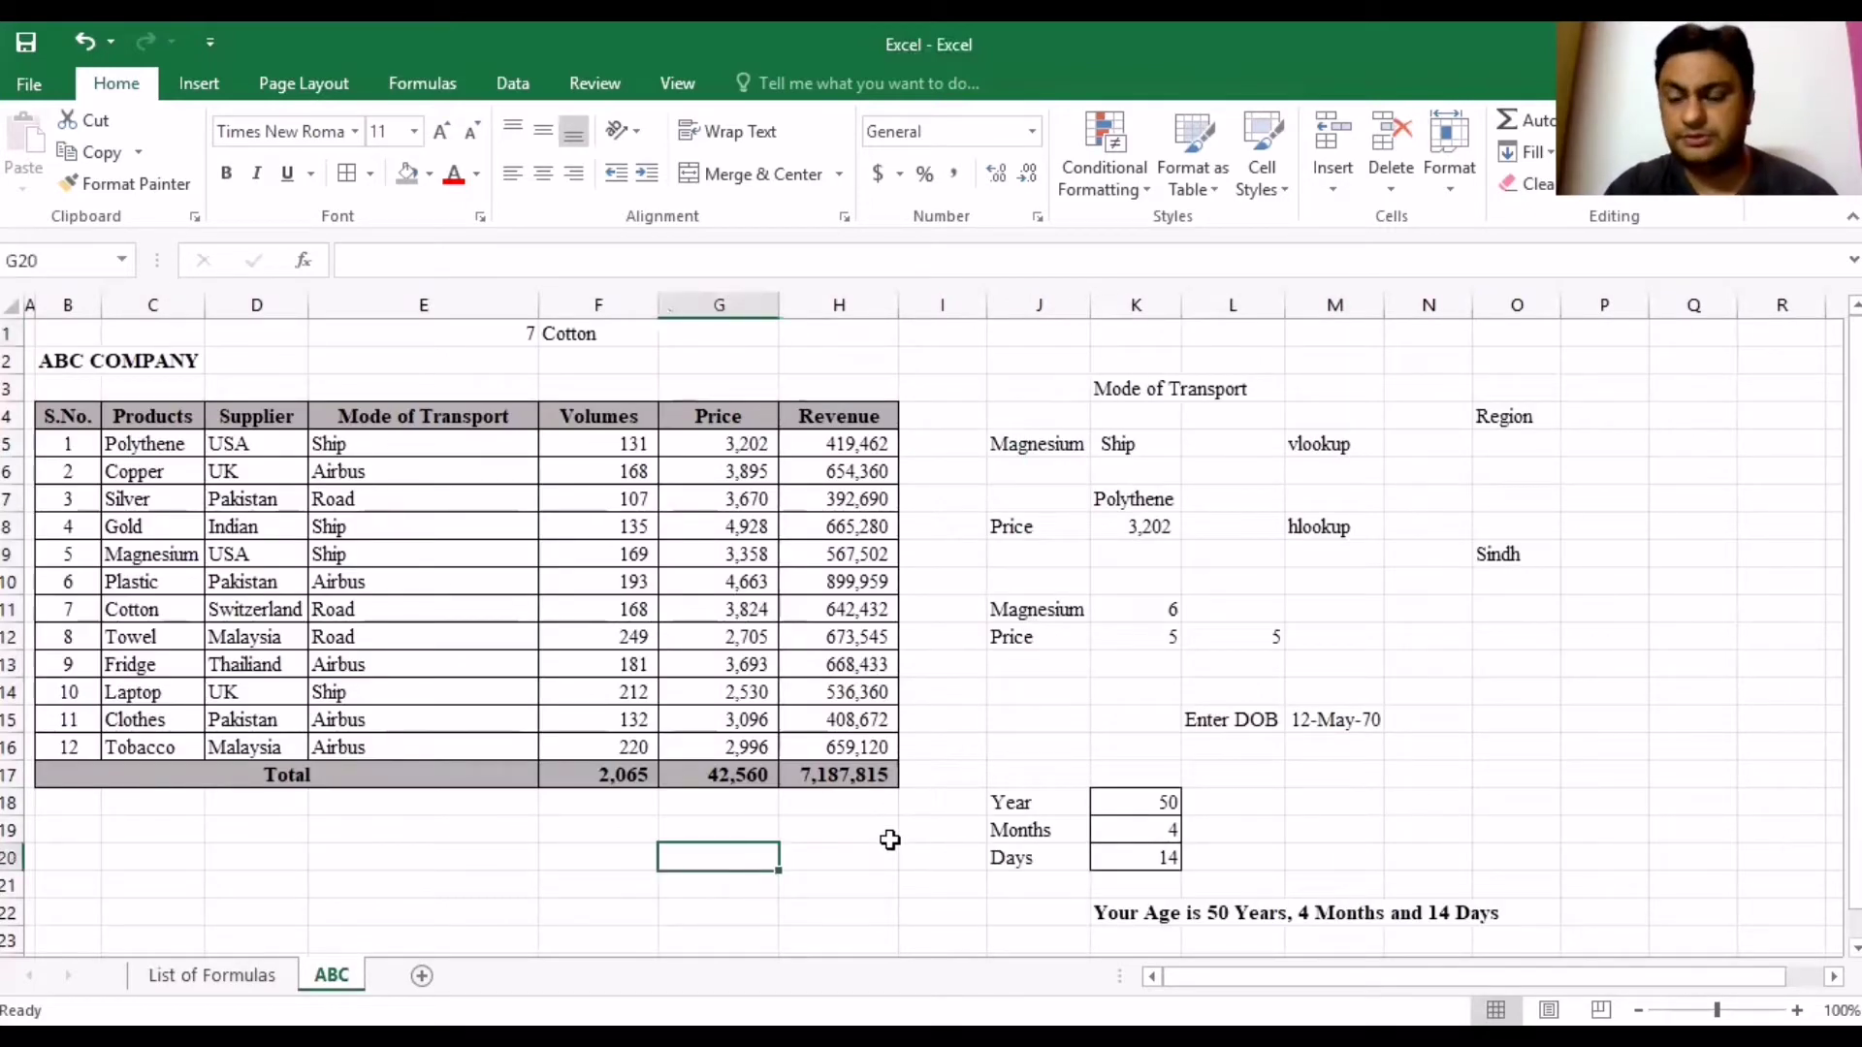
pyautogui.click(776, 831)
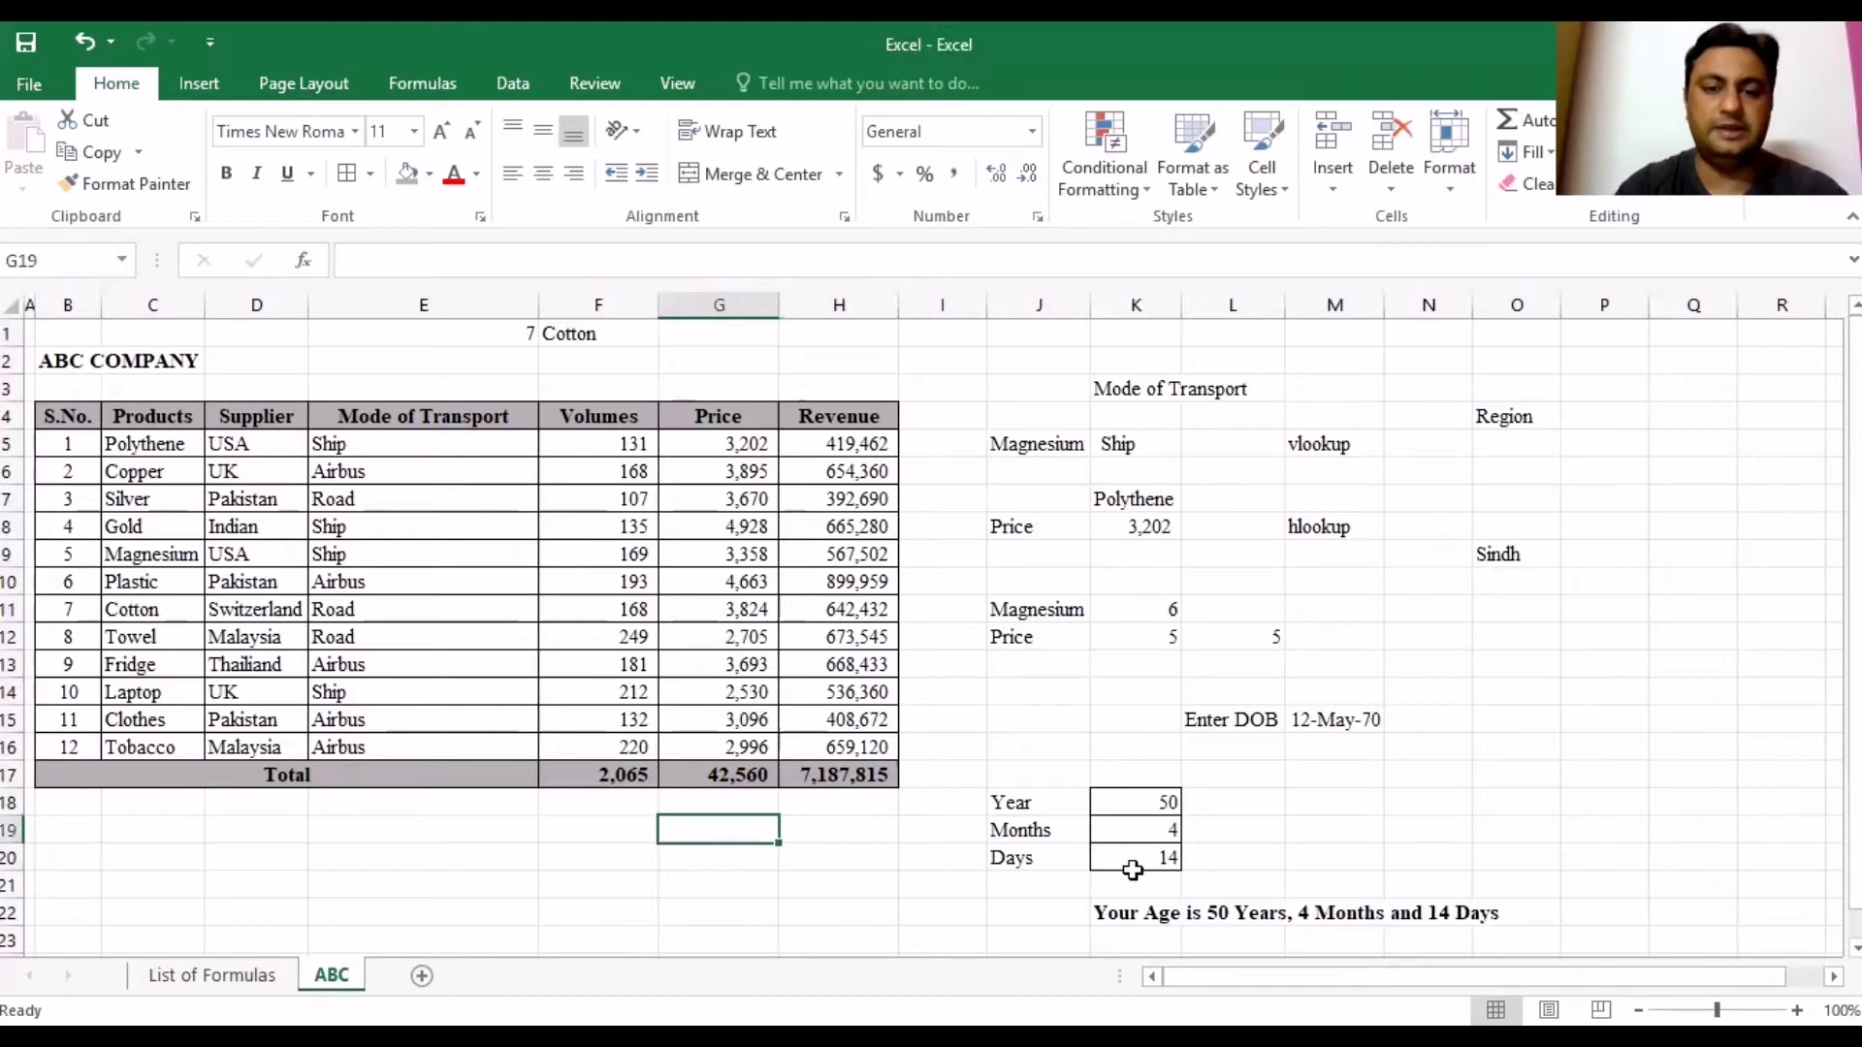
# Enter the formula =IFERROR(L12,0) in cell N12.
pyautogui.press('Up')
pyautogui.press('Up')
pyautogui.press('Up')
pyautogui.press('Right')
pyautogui.press('Right')
pyautogui.press('Right')
pyautogui.press('Up')
pyautogui.press('Up')
pyautogui.press('Up')
pyautogui.press('Up')
pyautogui.press('Right')
pyautogui.press('Right')
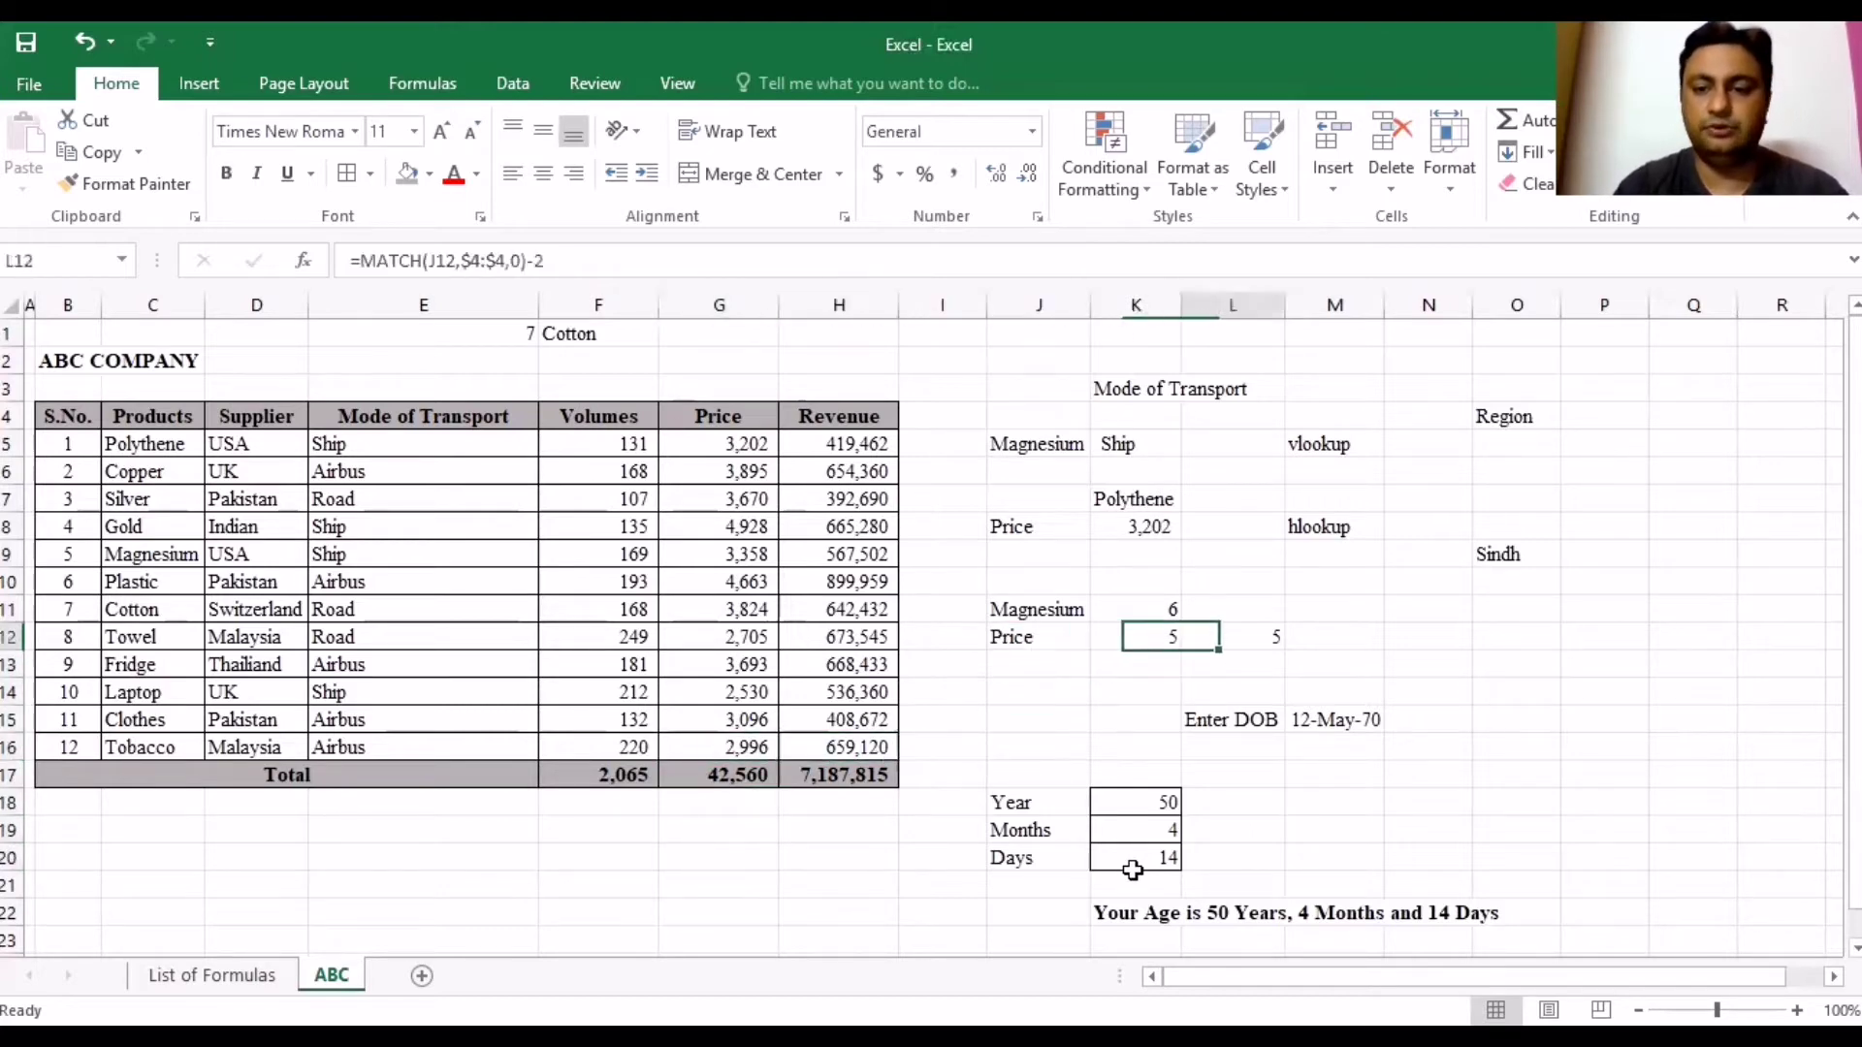
pyautogui.press('Right')
pyautogui.press('Right')
pyautogui.press('Right')
pyautogui.press('Up')
pyautogui.press('Up')
pyautogui.press('Up')
pyautogui.press('Left')
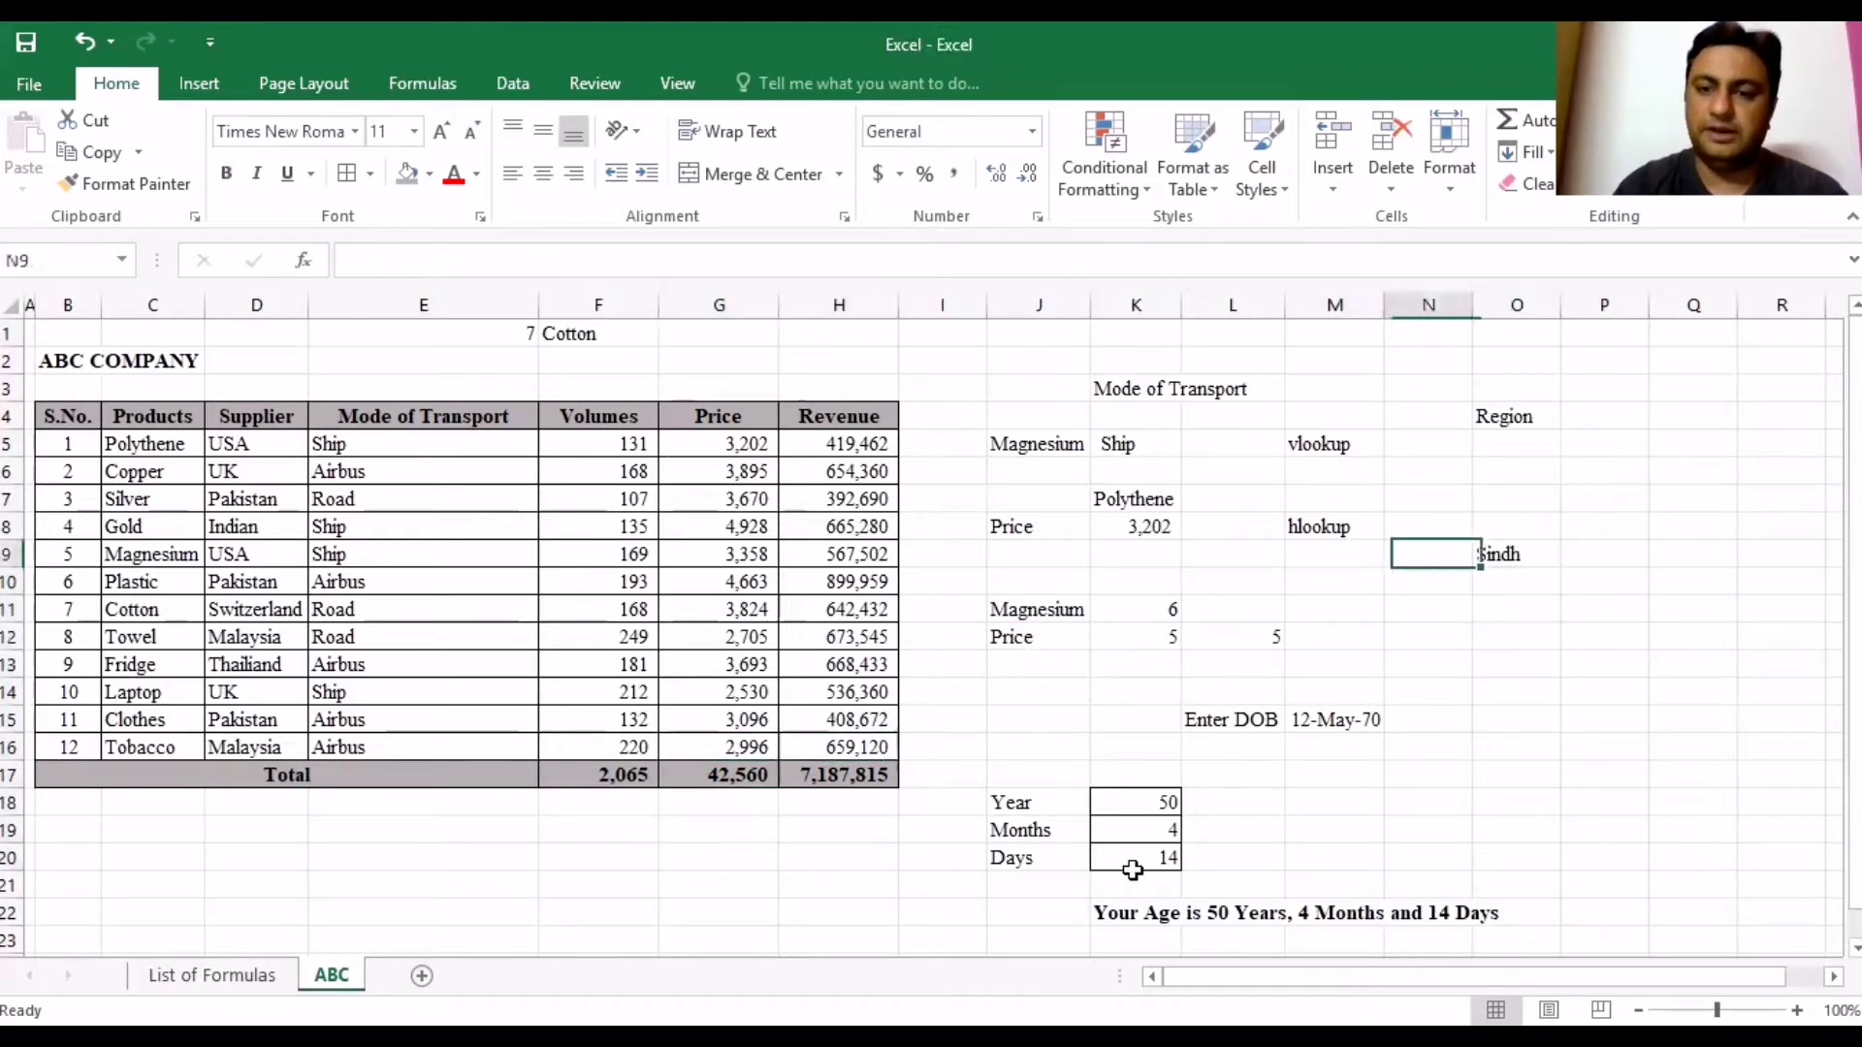
pyautogui.press('Left')
pyautogui.press('Up')
pyautogui.press('Right')
pyautogui.press('Down')
pyautogui.press('Down')
pyautogui.press('Down')
pyautogui.press('Down')
pyautogui.write('=')
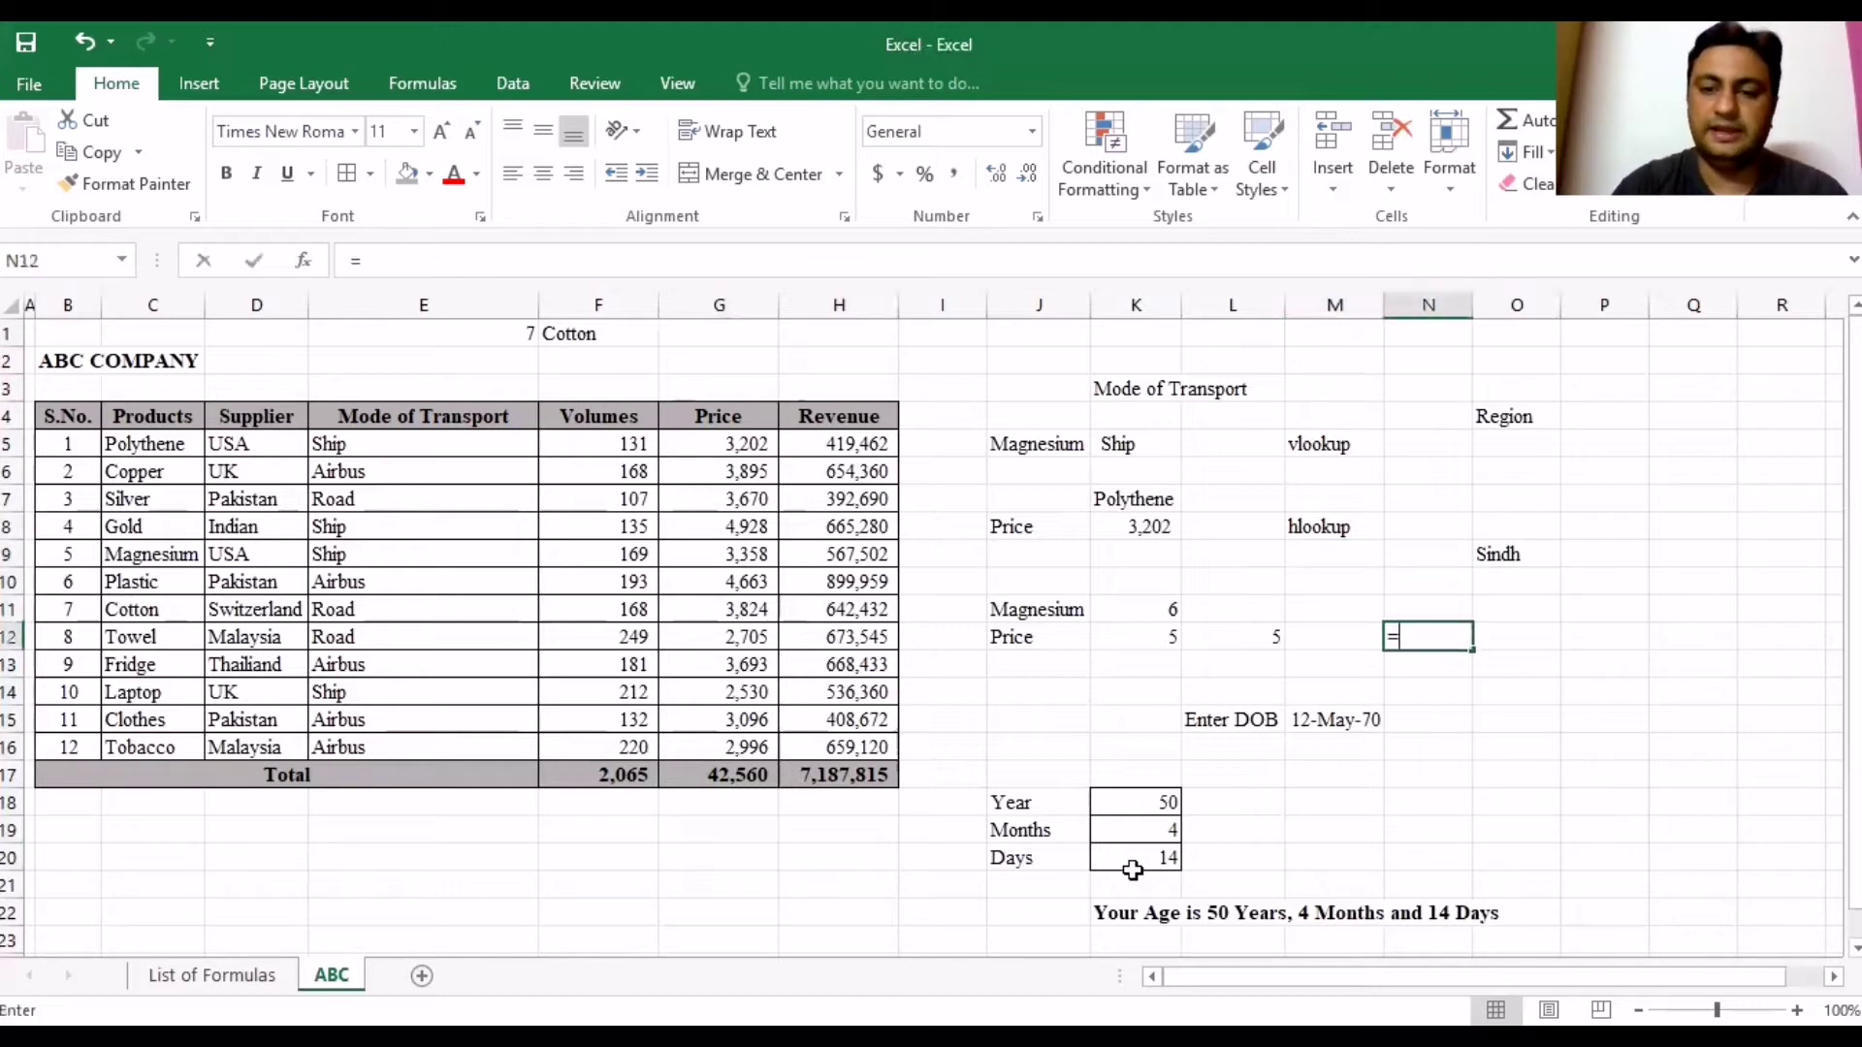
pyautogui.write('i')
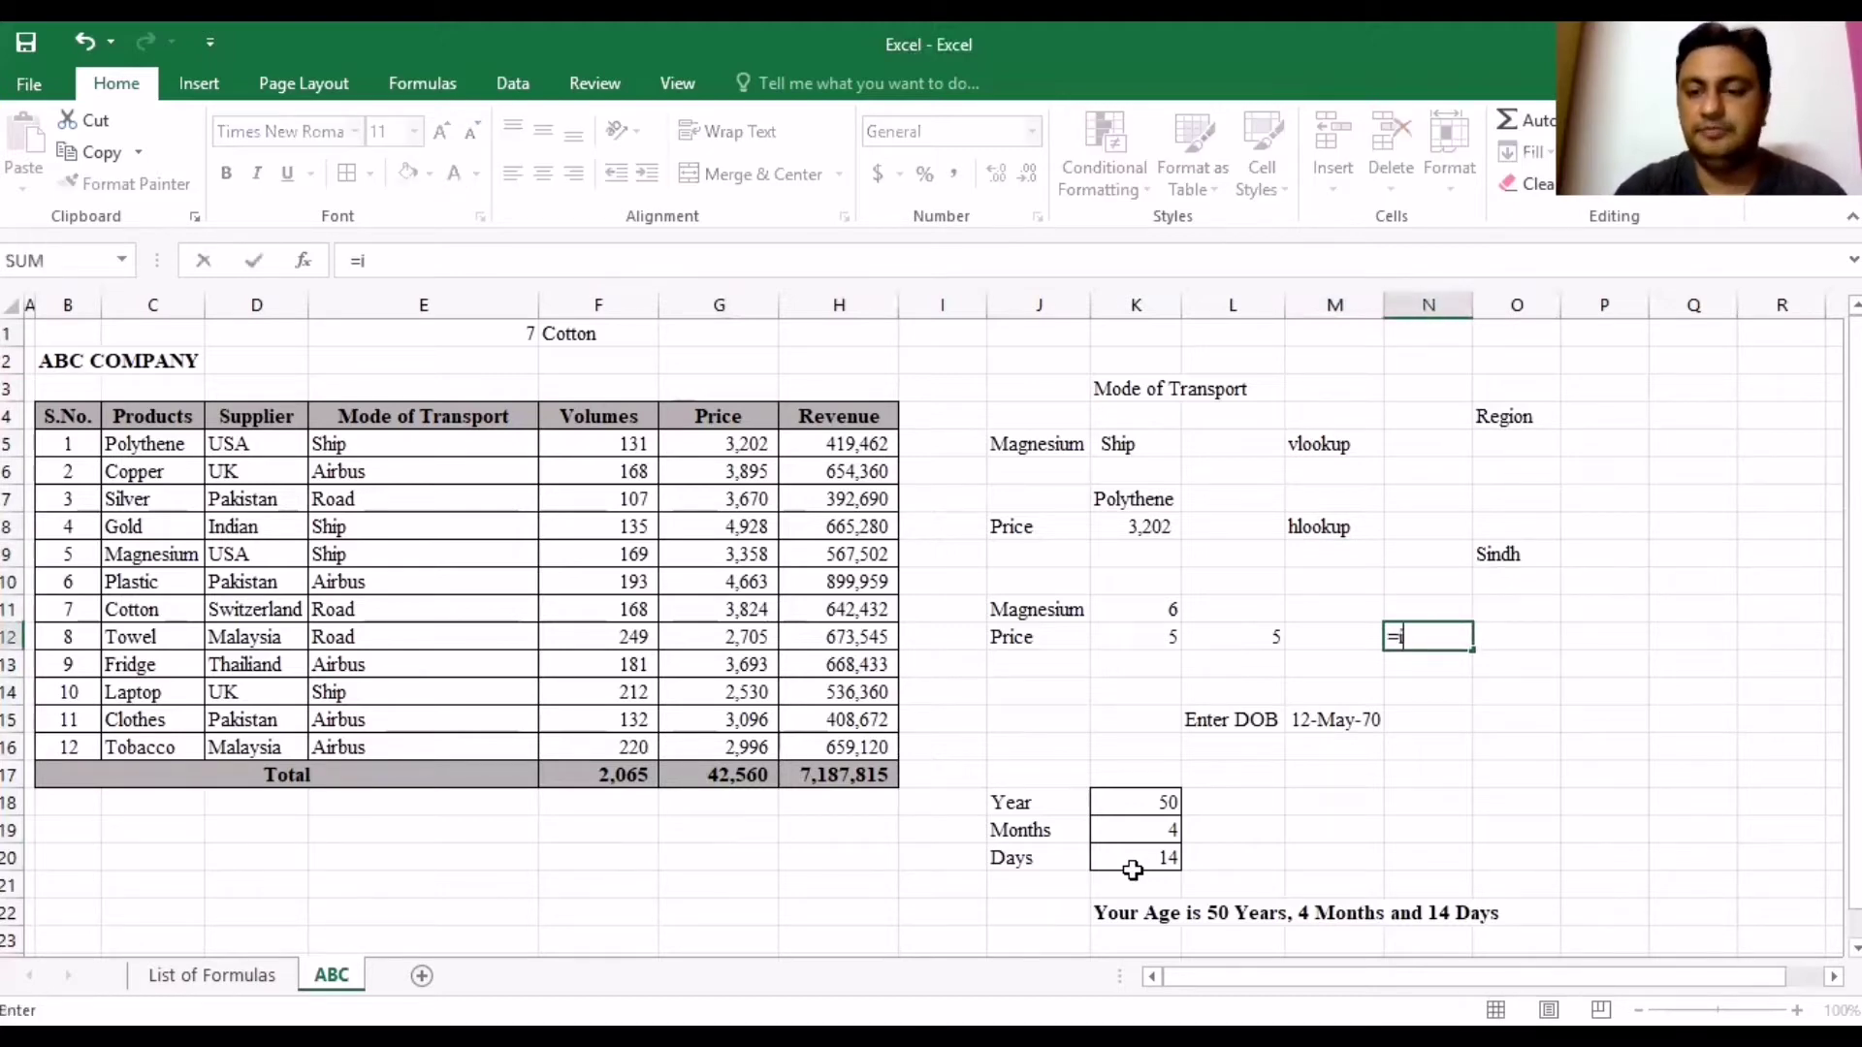
pyautogui.write('ferror(')
pyautogui.press('Left')
pyautogui.press('Left')
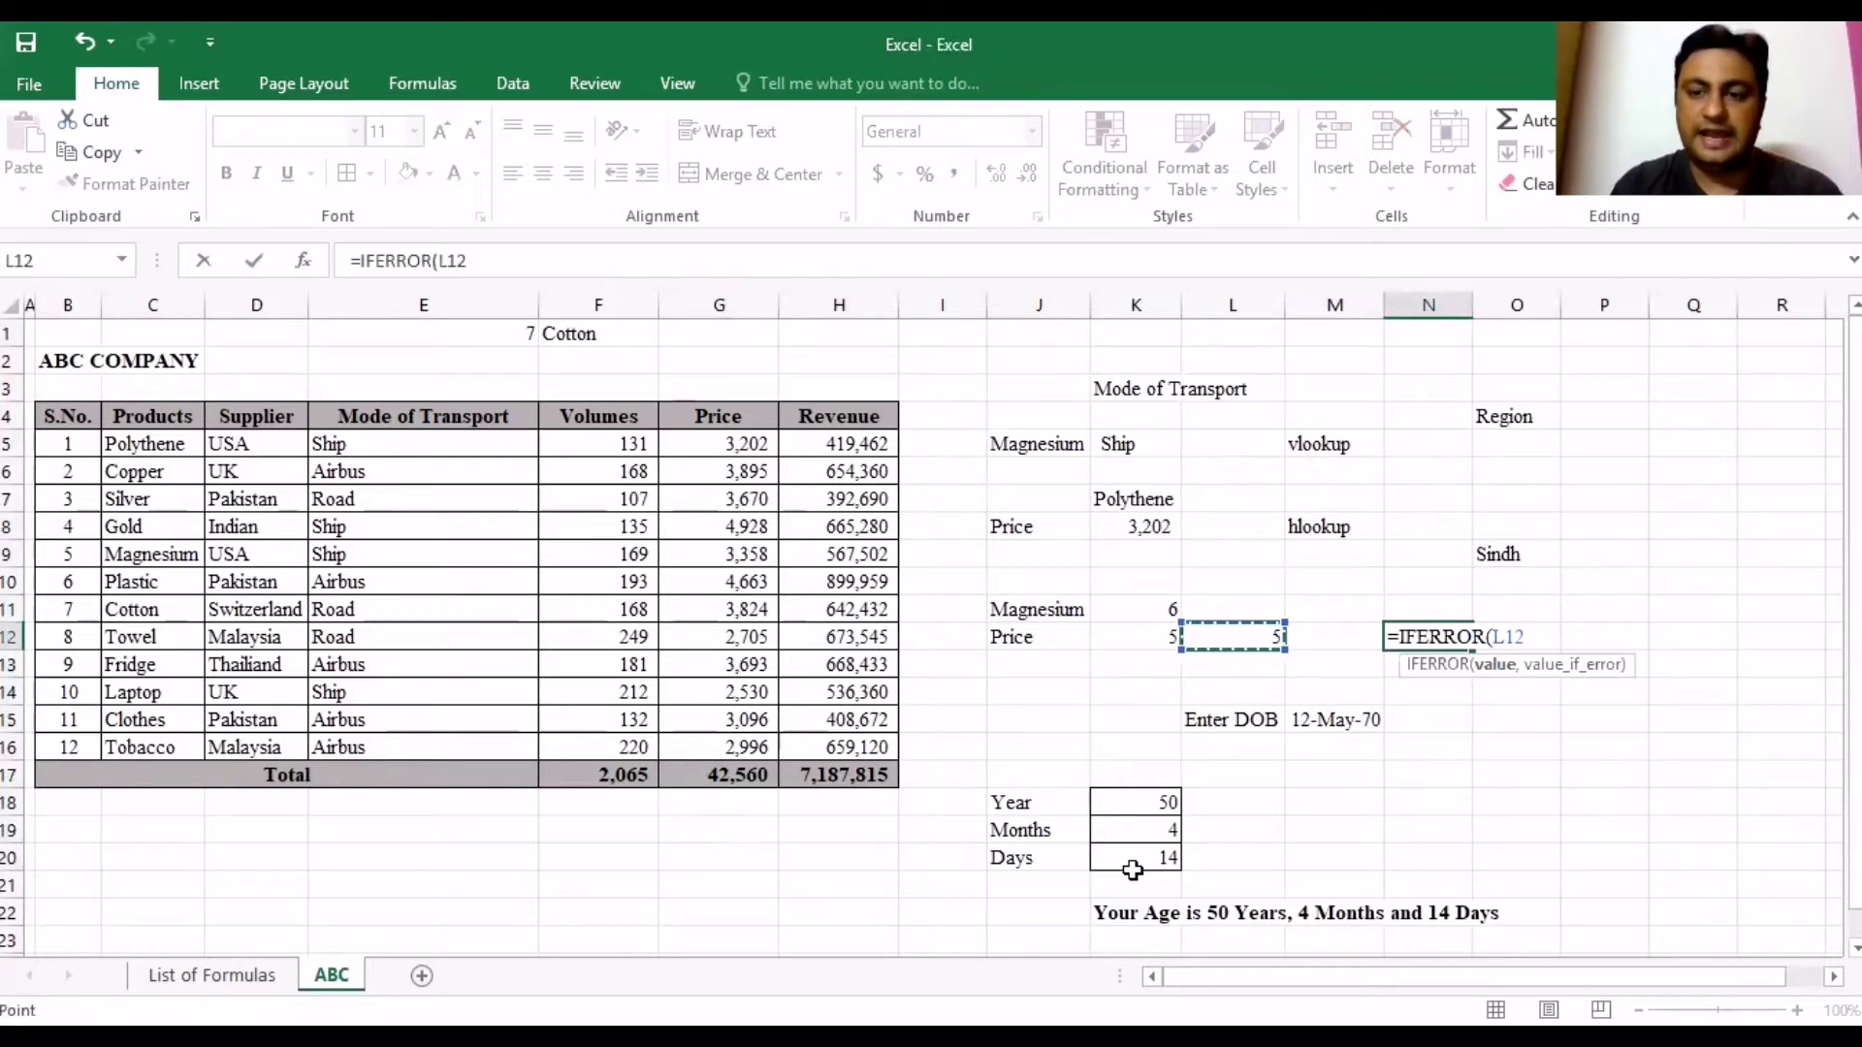
pyautogui.write(',')
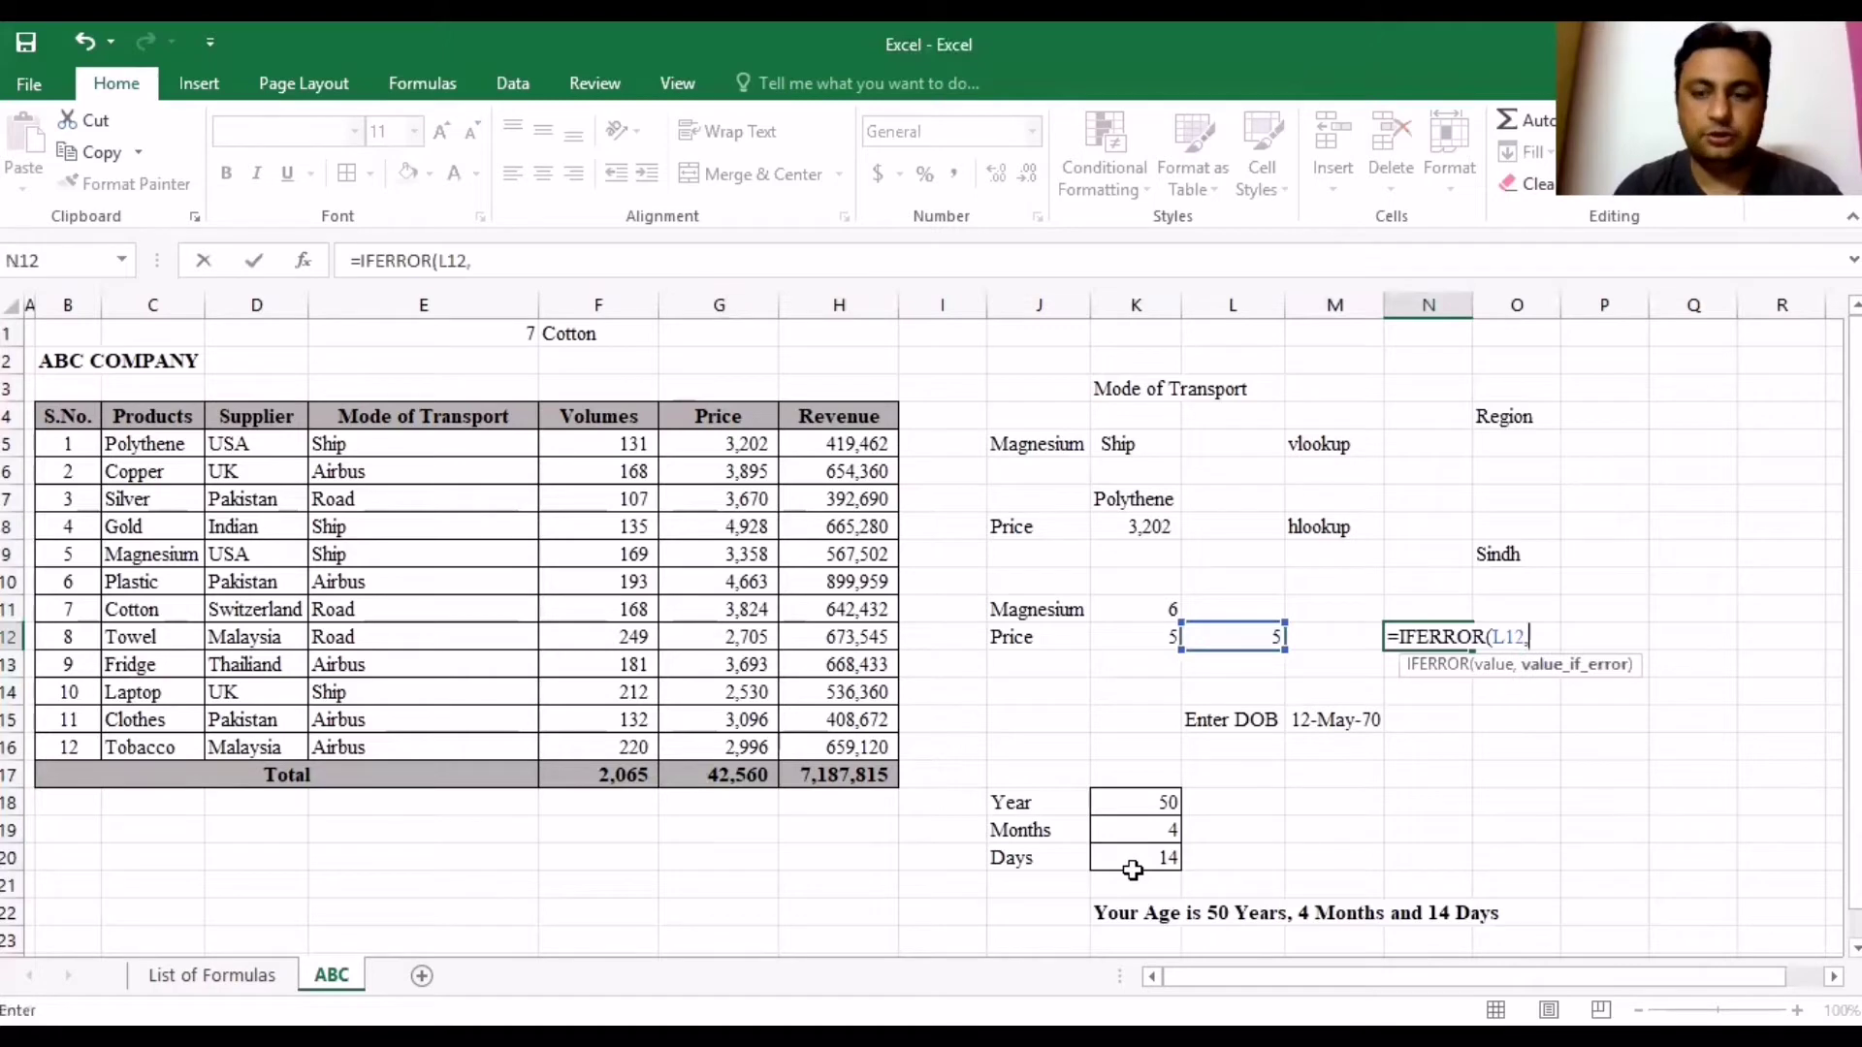
pyautogui.write('1')
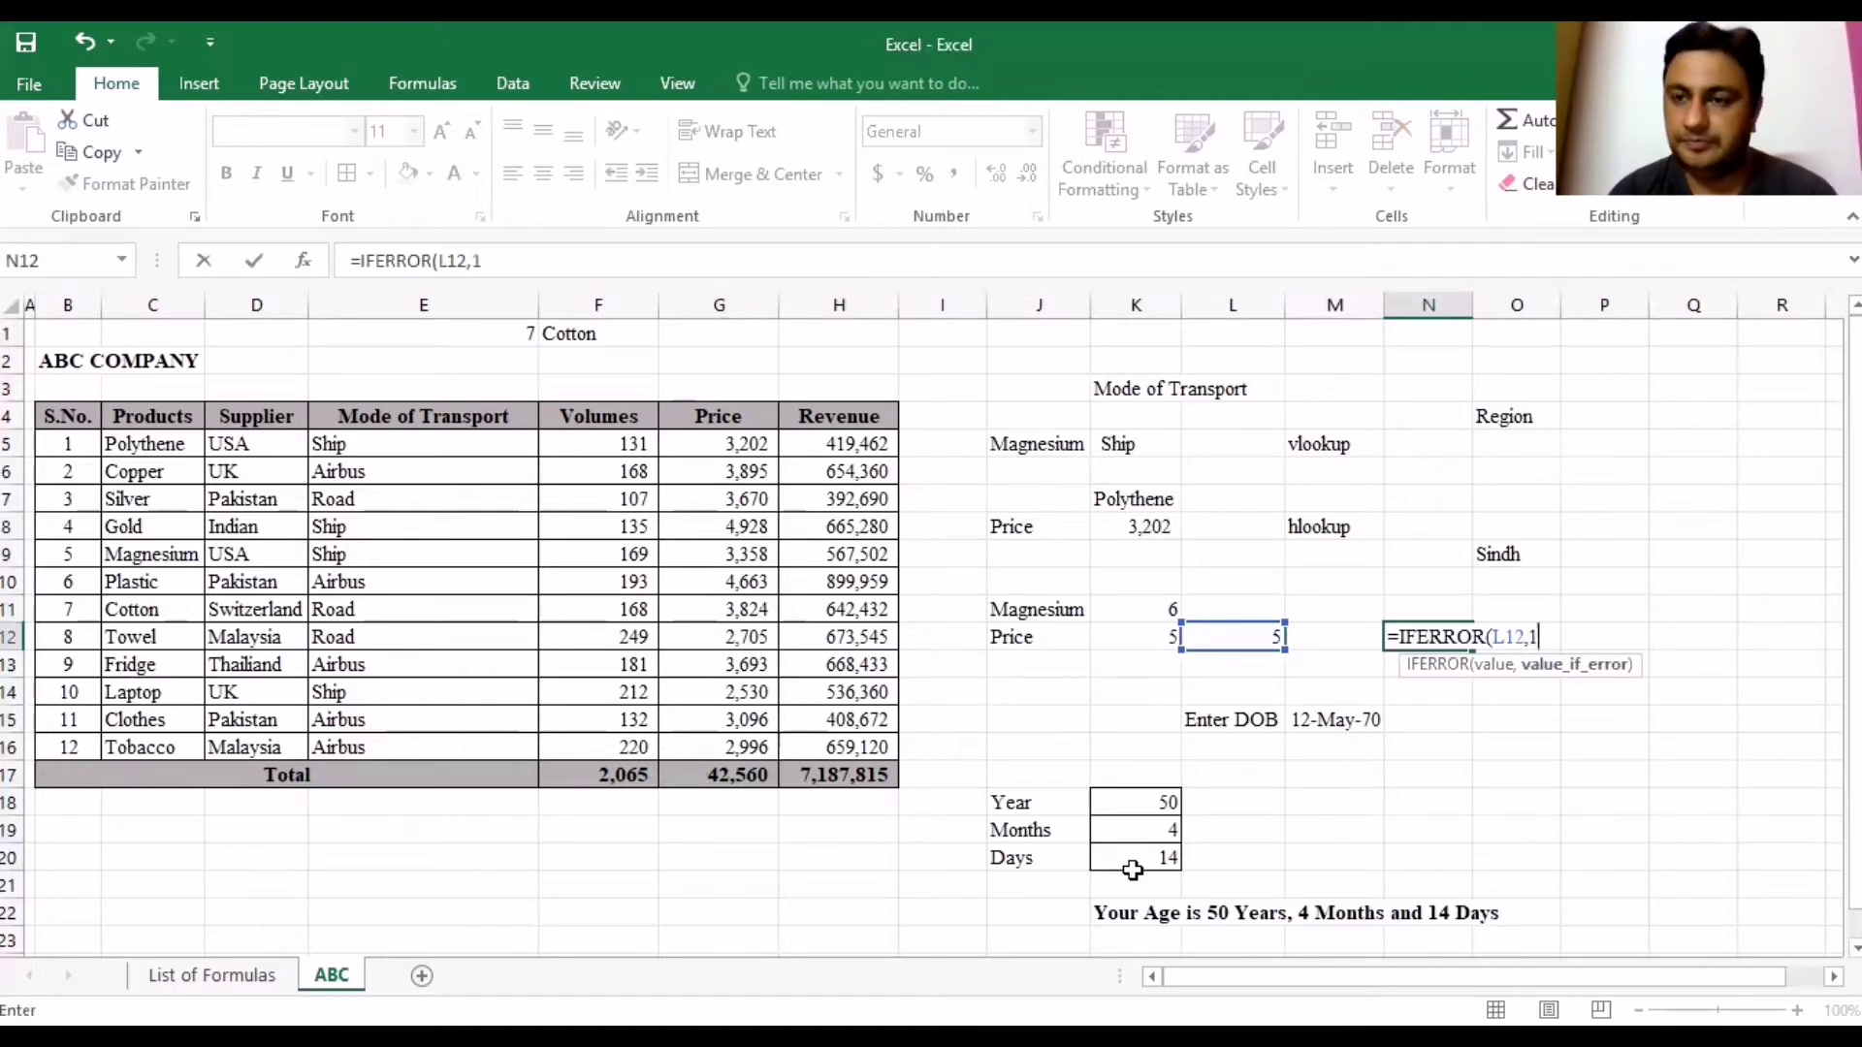
pyautogui.press('BackSpace')
pyautogui.write('0')
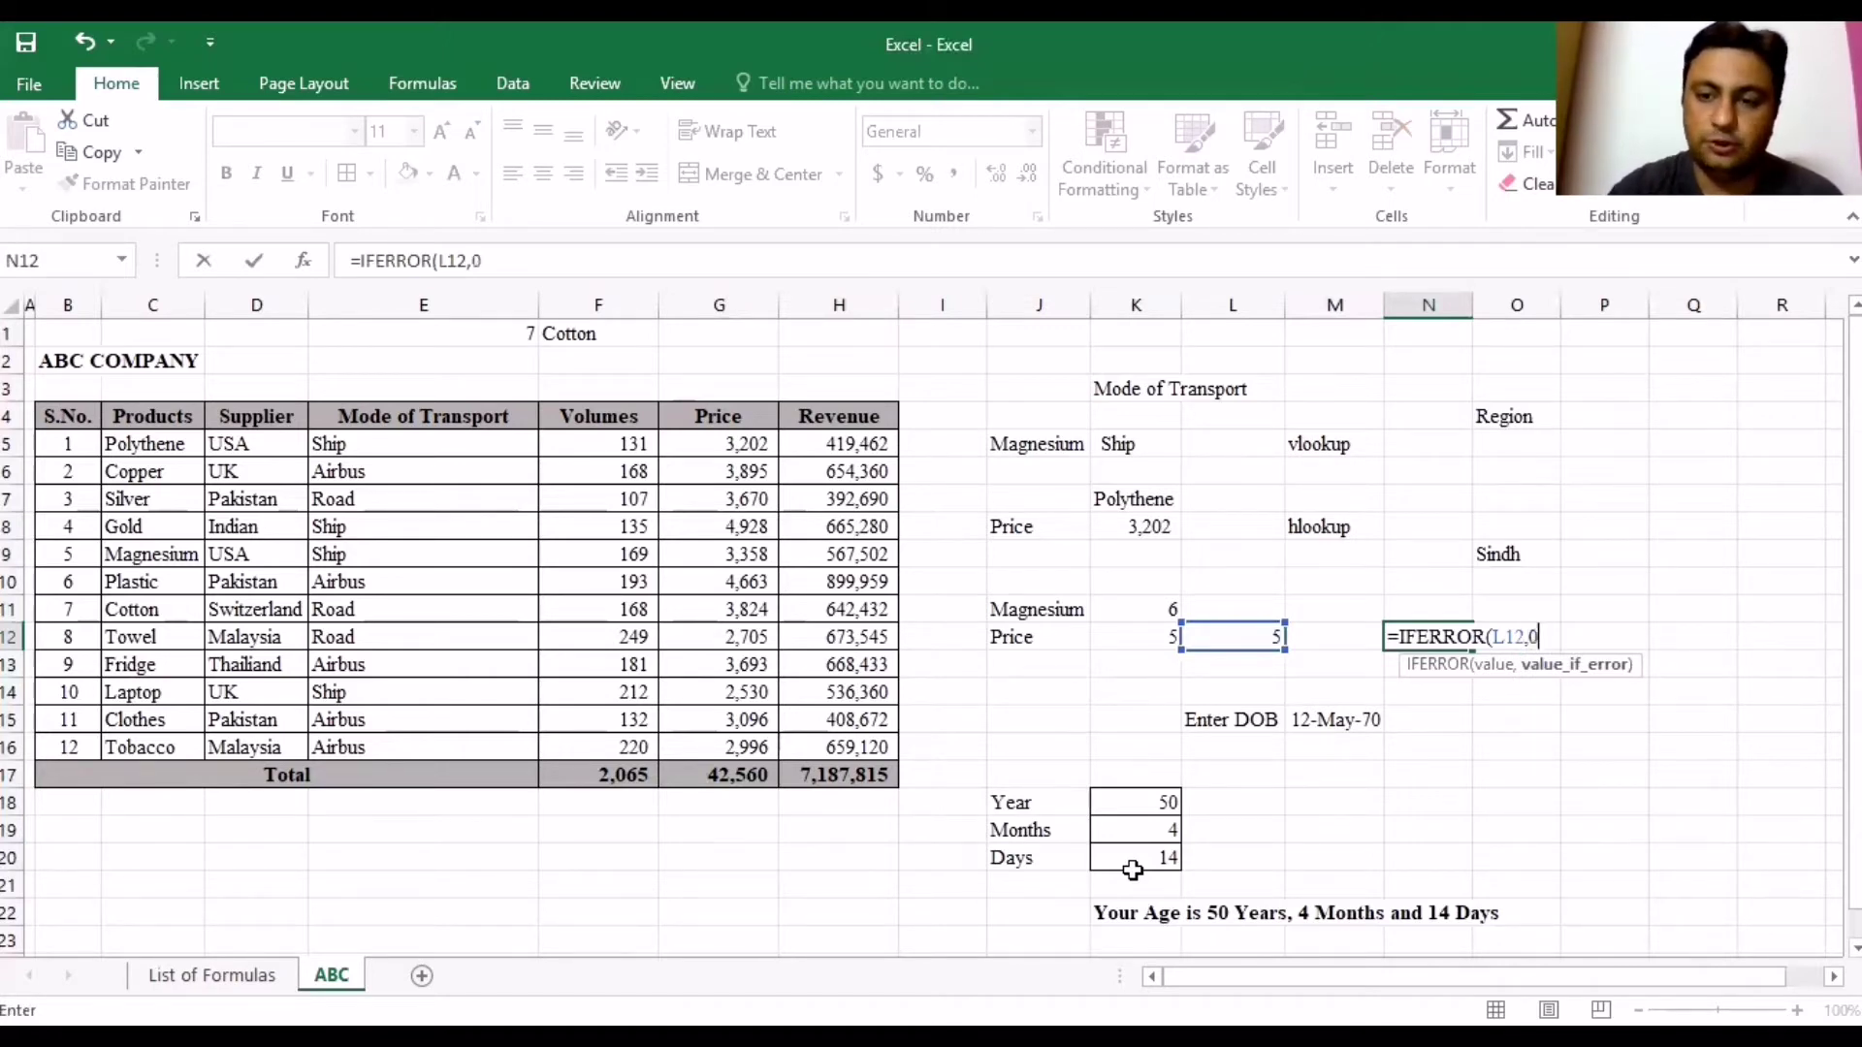
pyautogui.write(')')
pyautogui.press('Return')
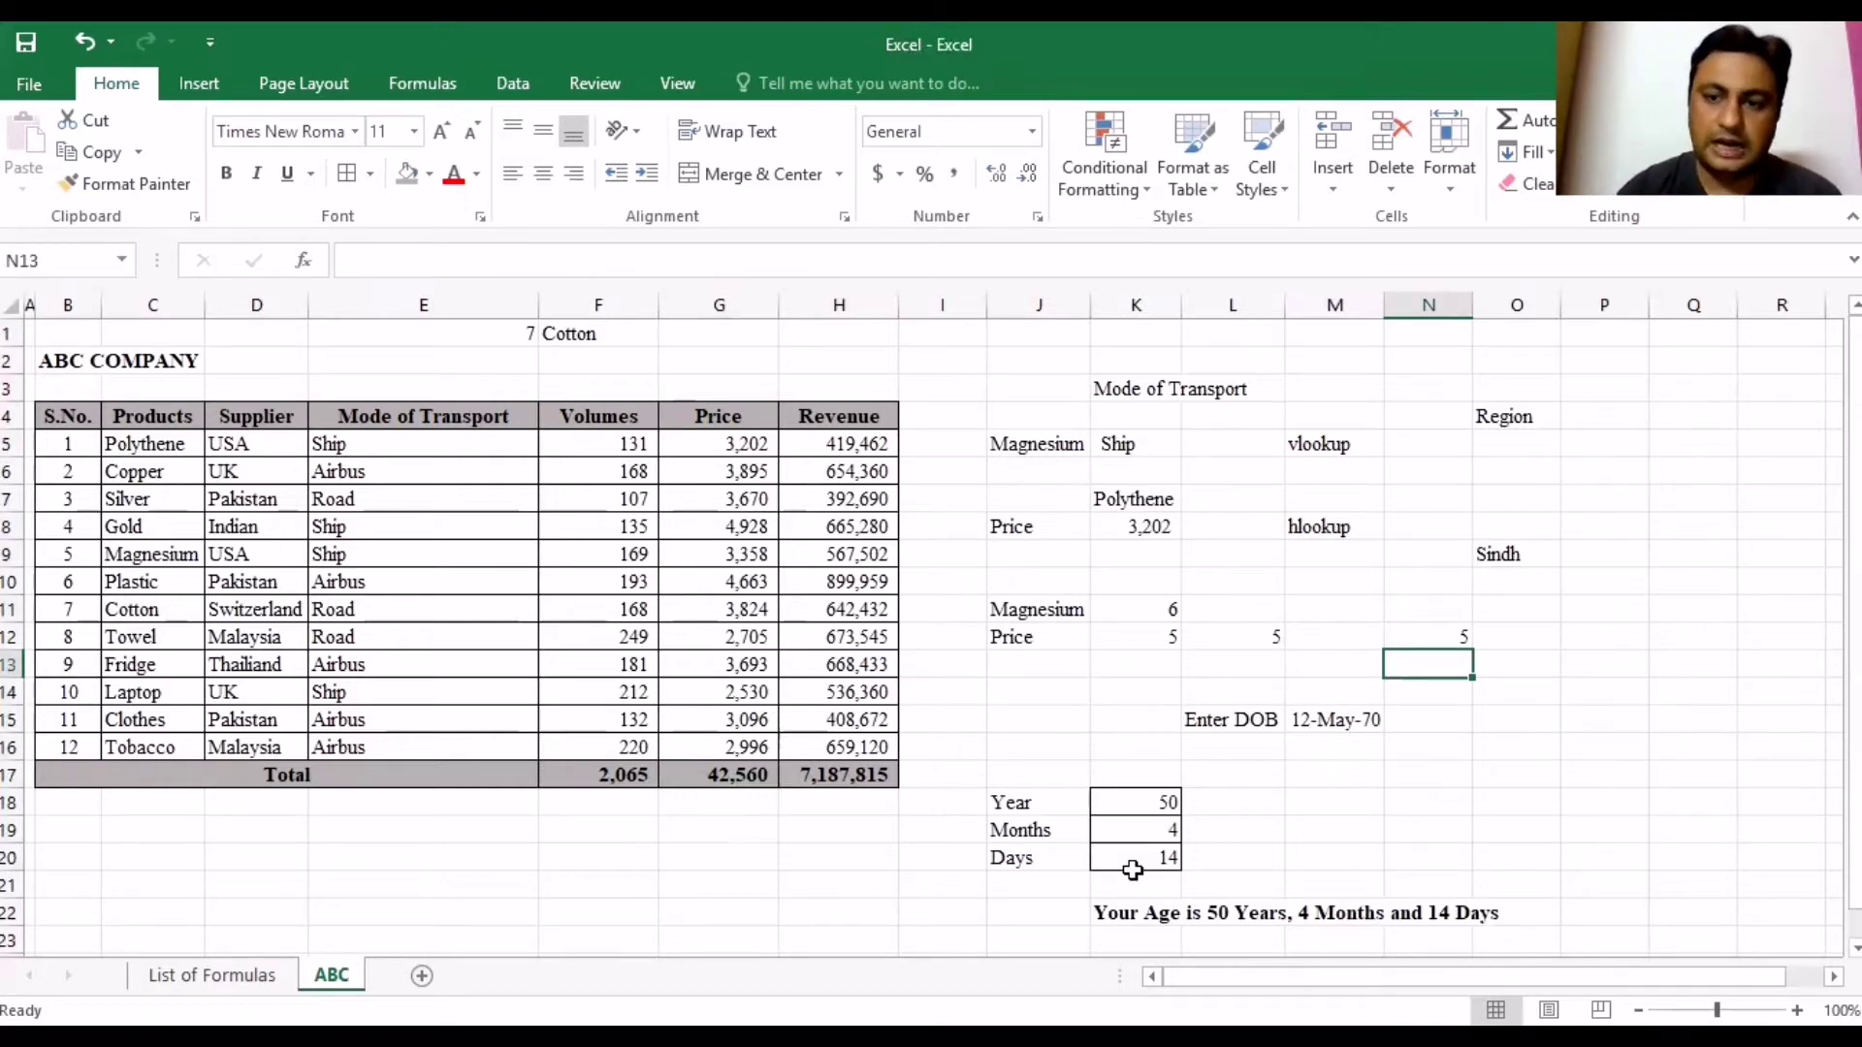
# Replace the error value in N12's IFERROR formula with the text "Its seems Error".
pyautogui.press('Up')
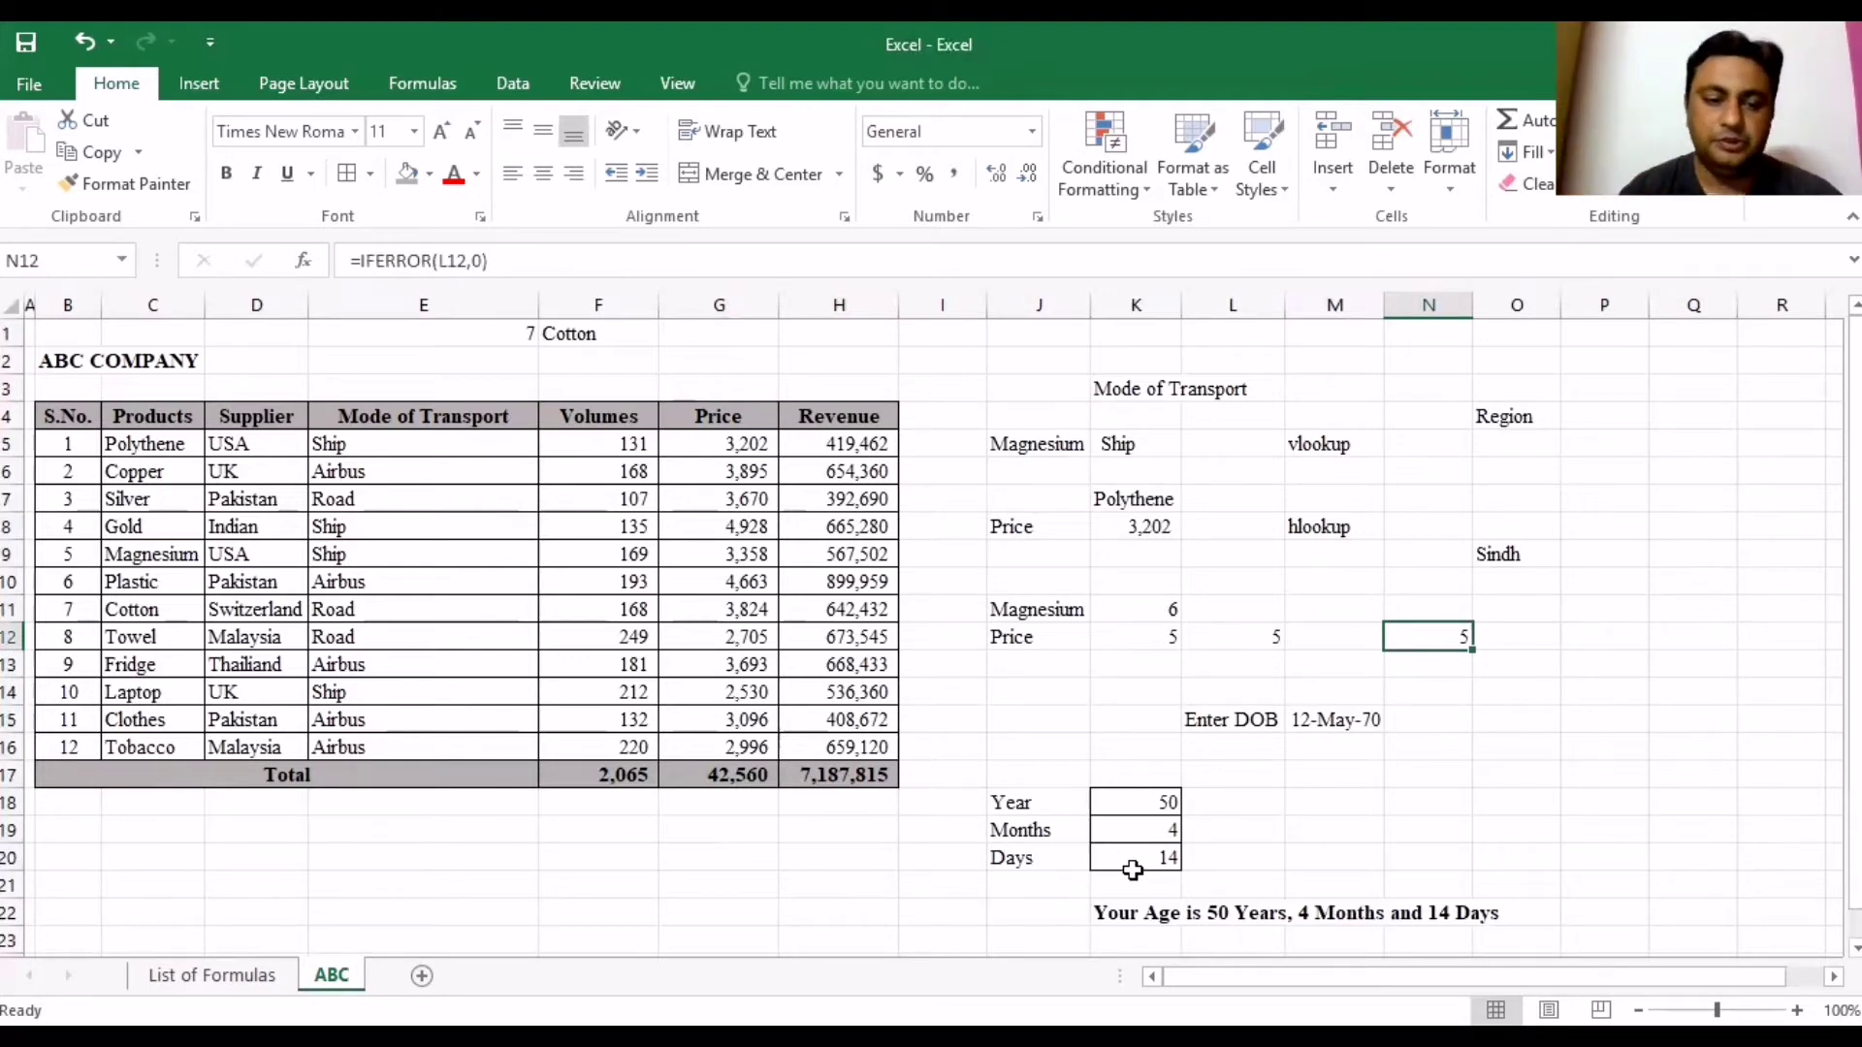
pyautogui.press('F2')
pyautogui.press('Left')
pyautogui.press('BackSpace')
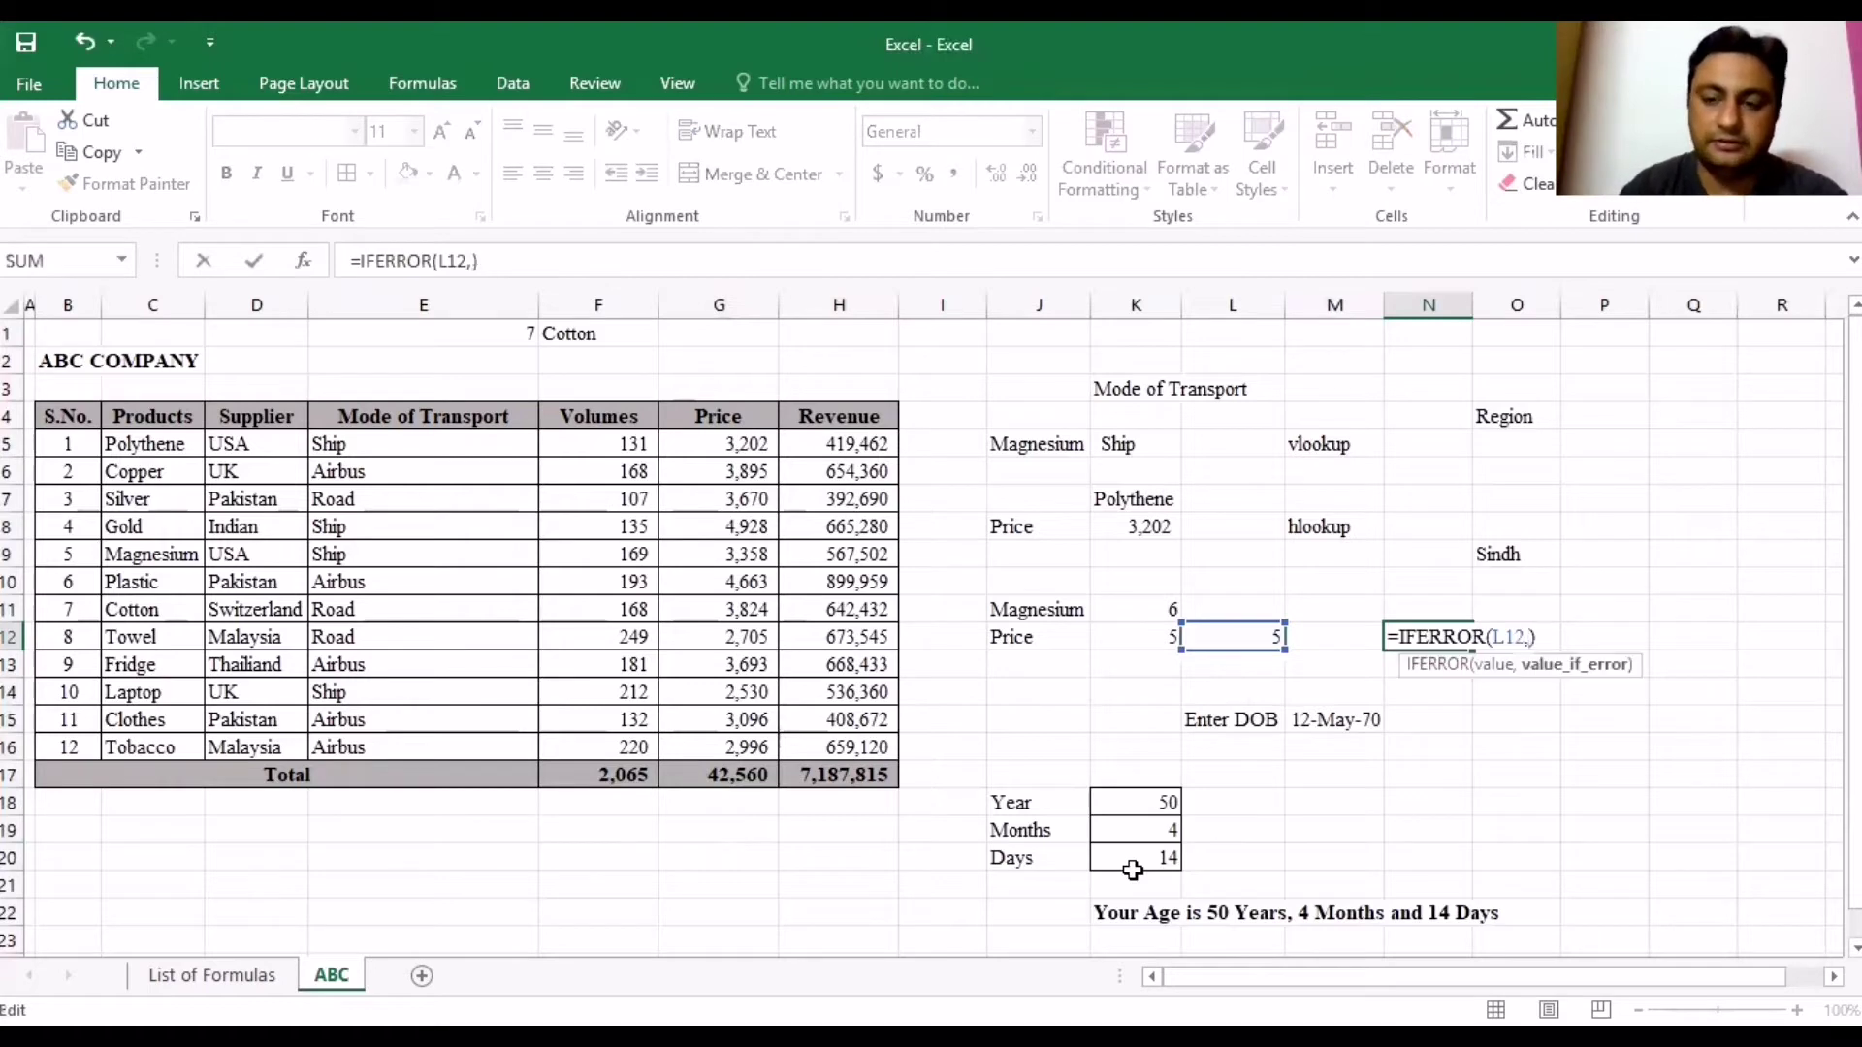
pyautogui.write('"')
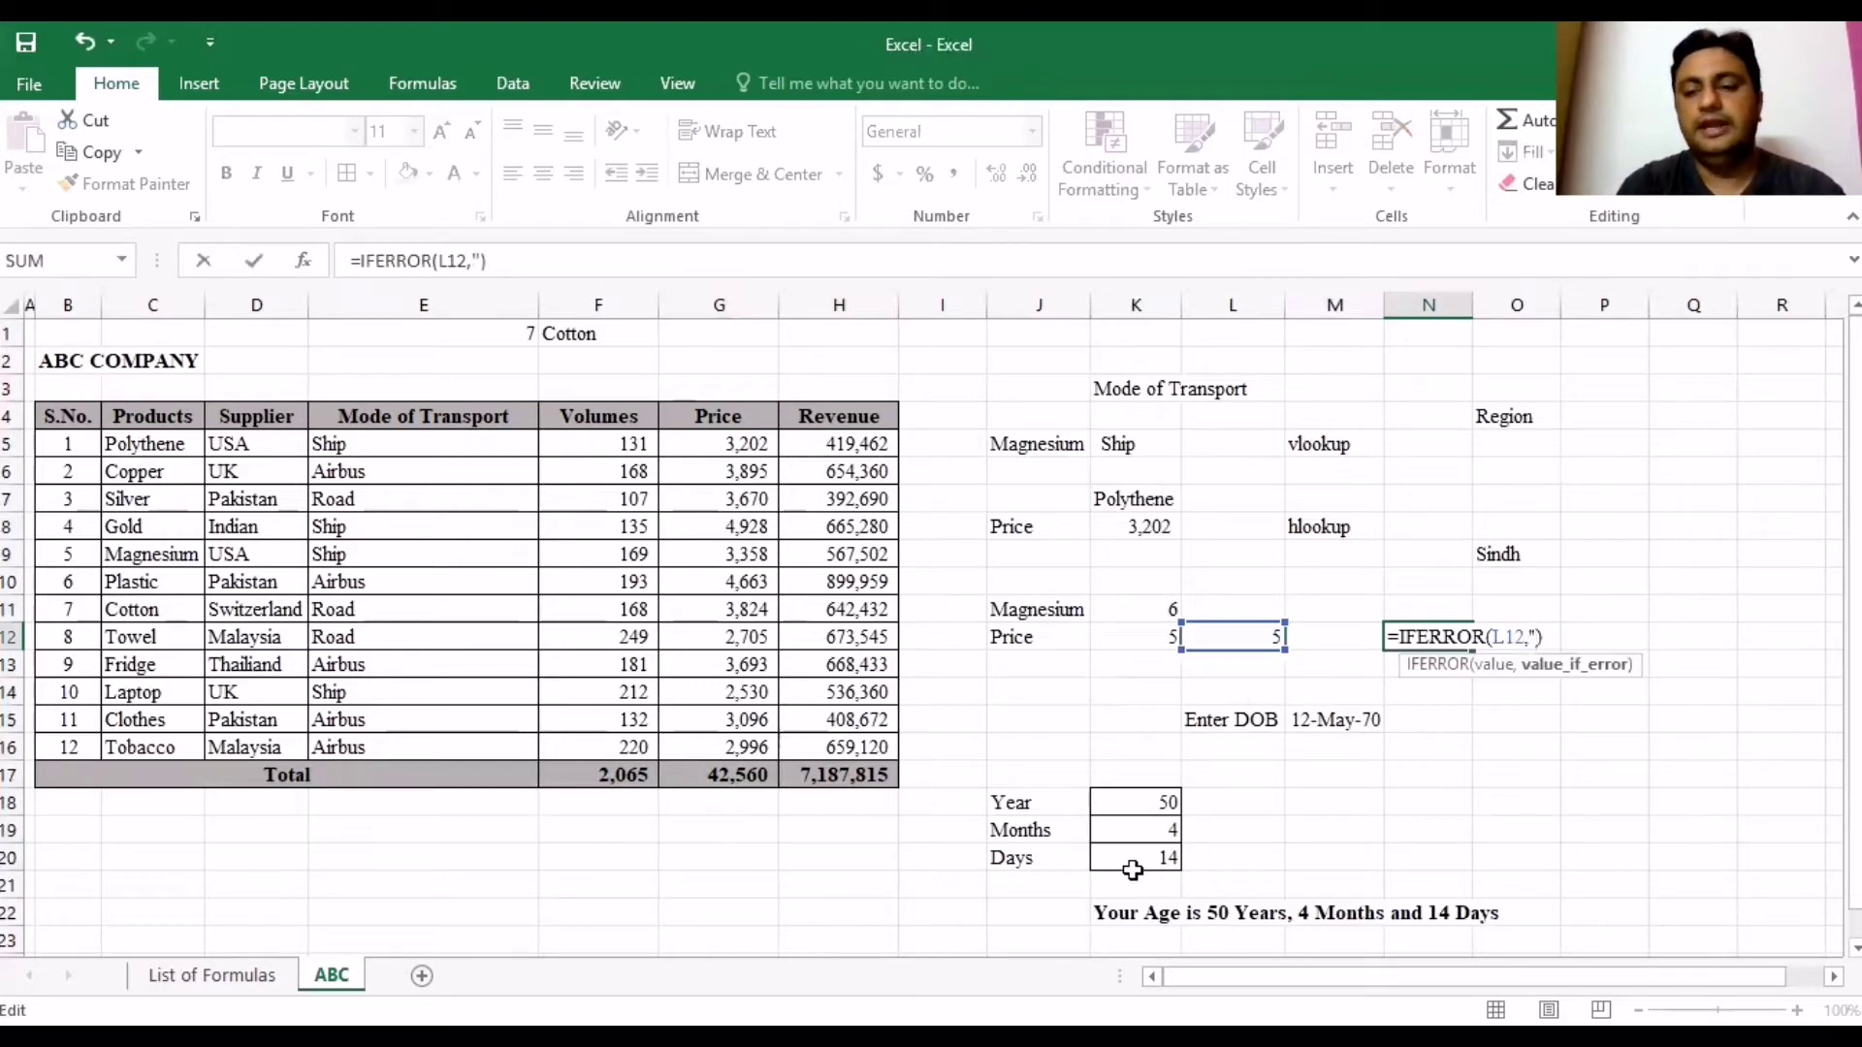
pyautogui.write('Its seems Error')
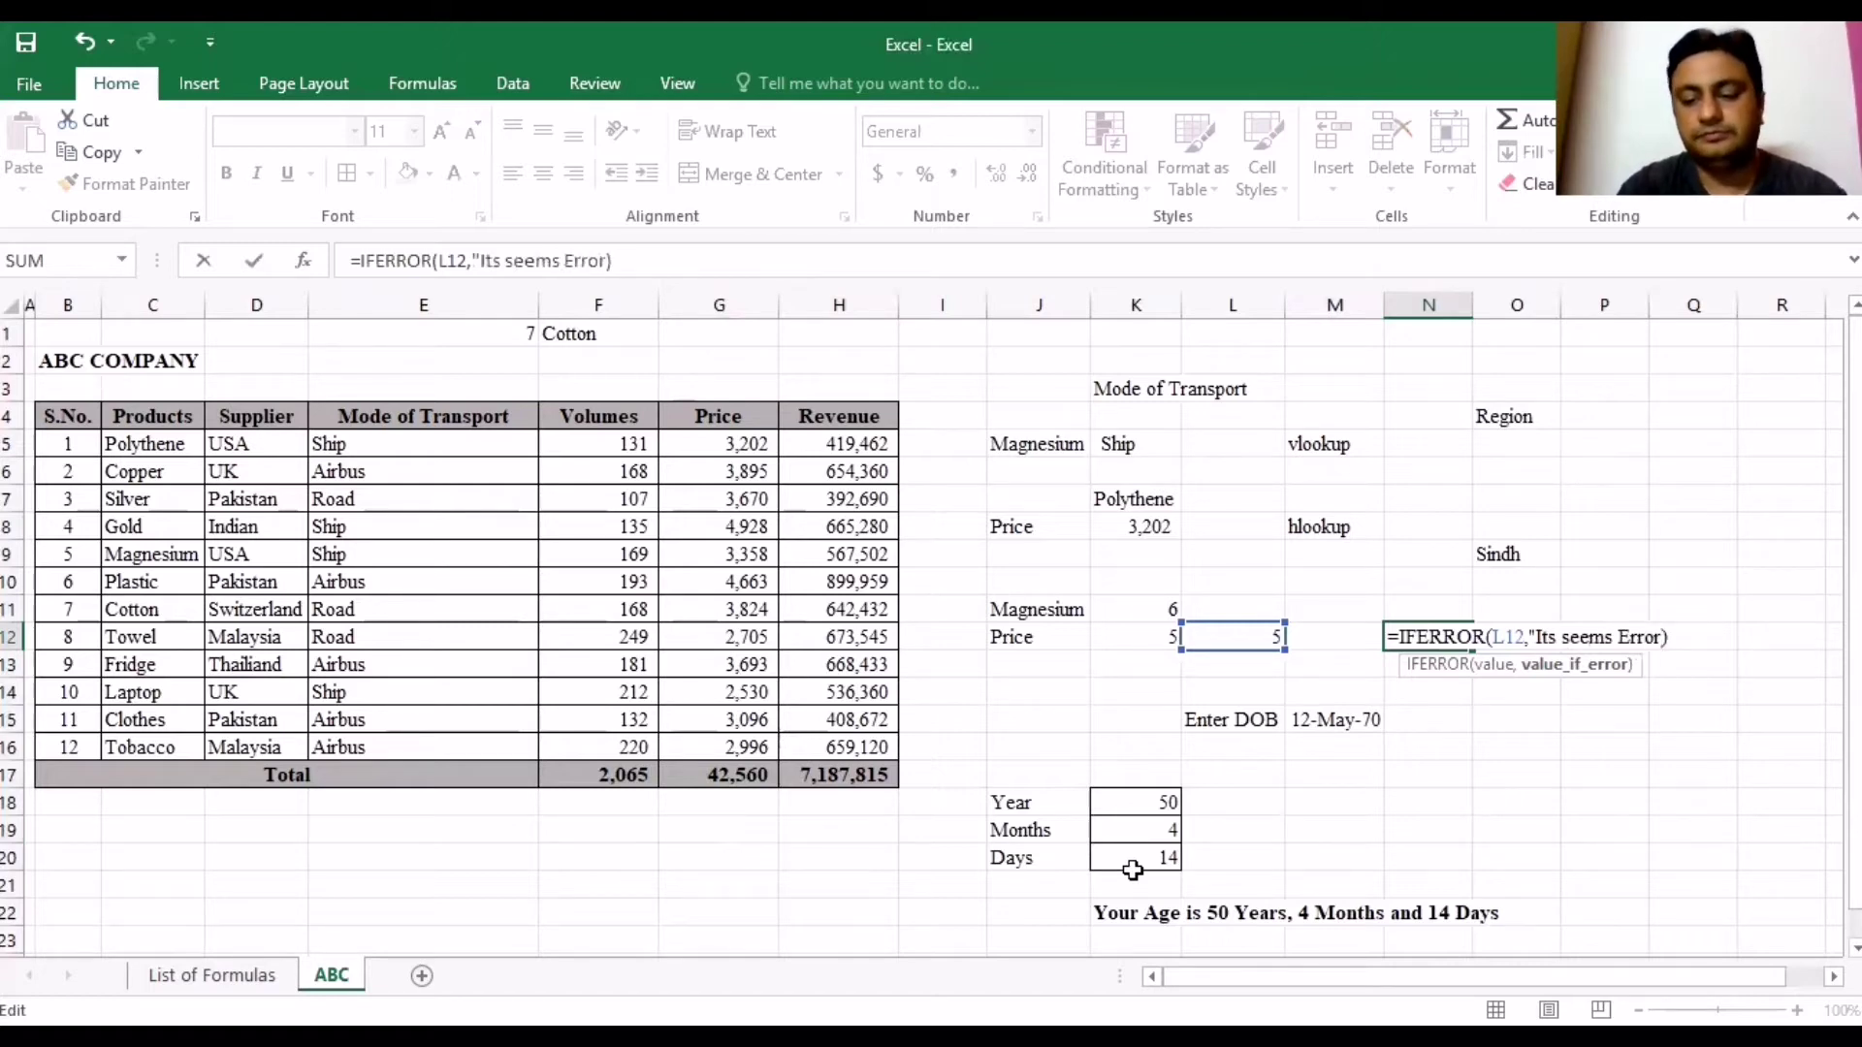
pyautogui.write('"')
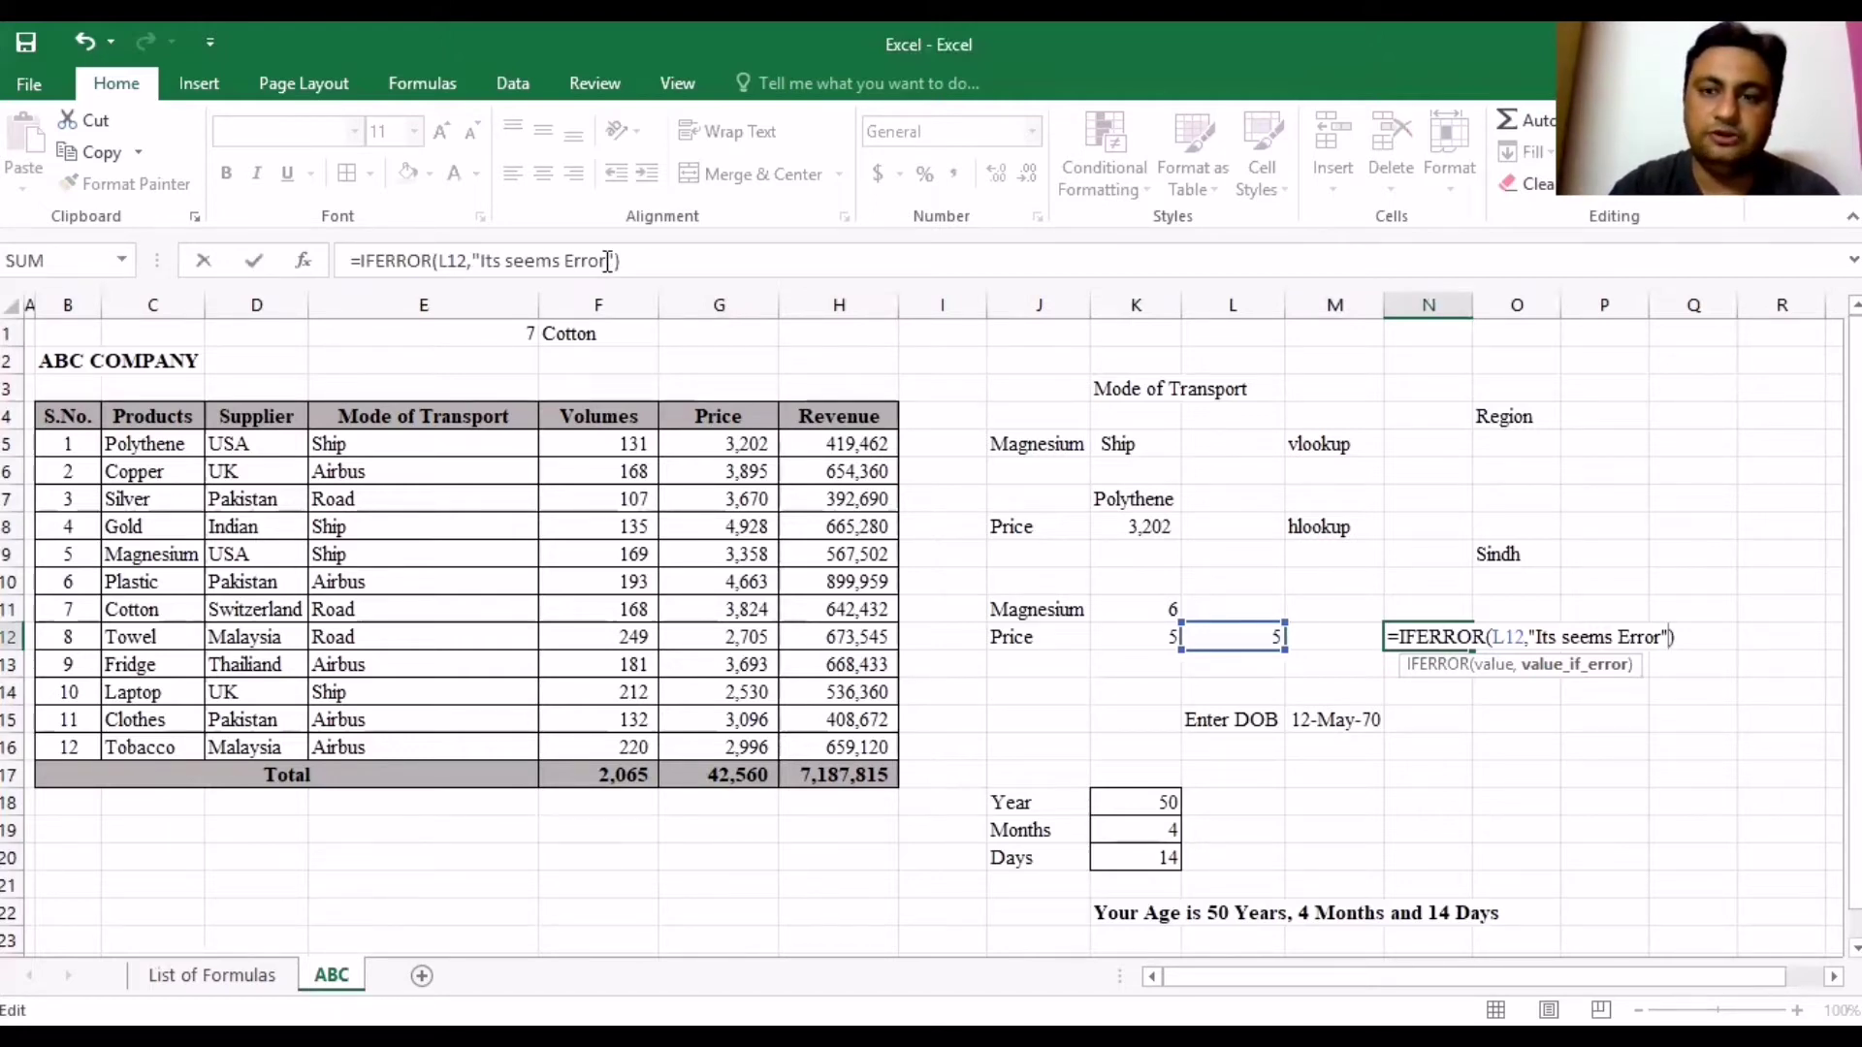
pyautogui.press('Return')
pyautogui.press('Up')
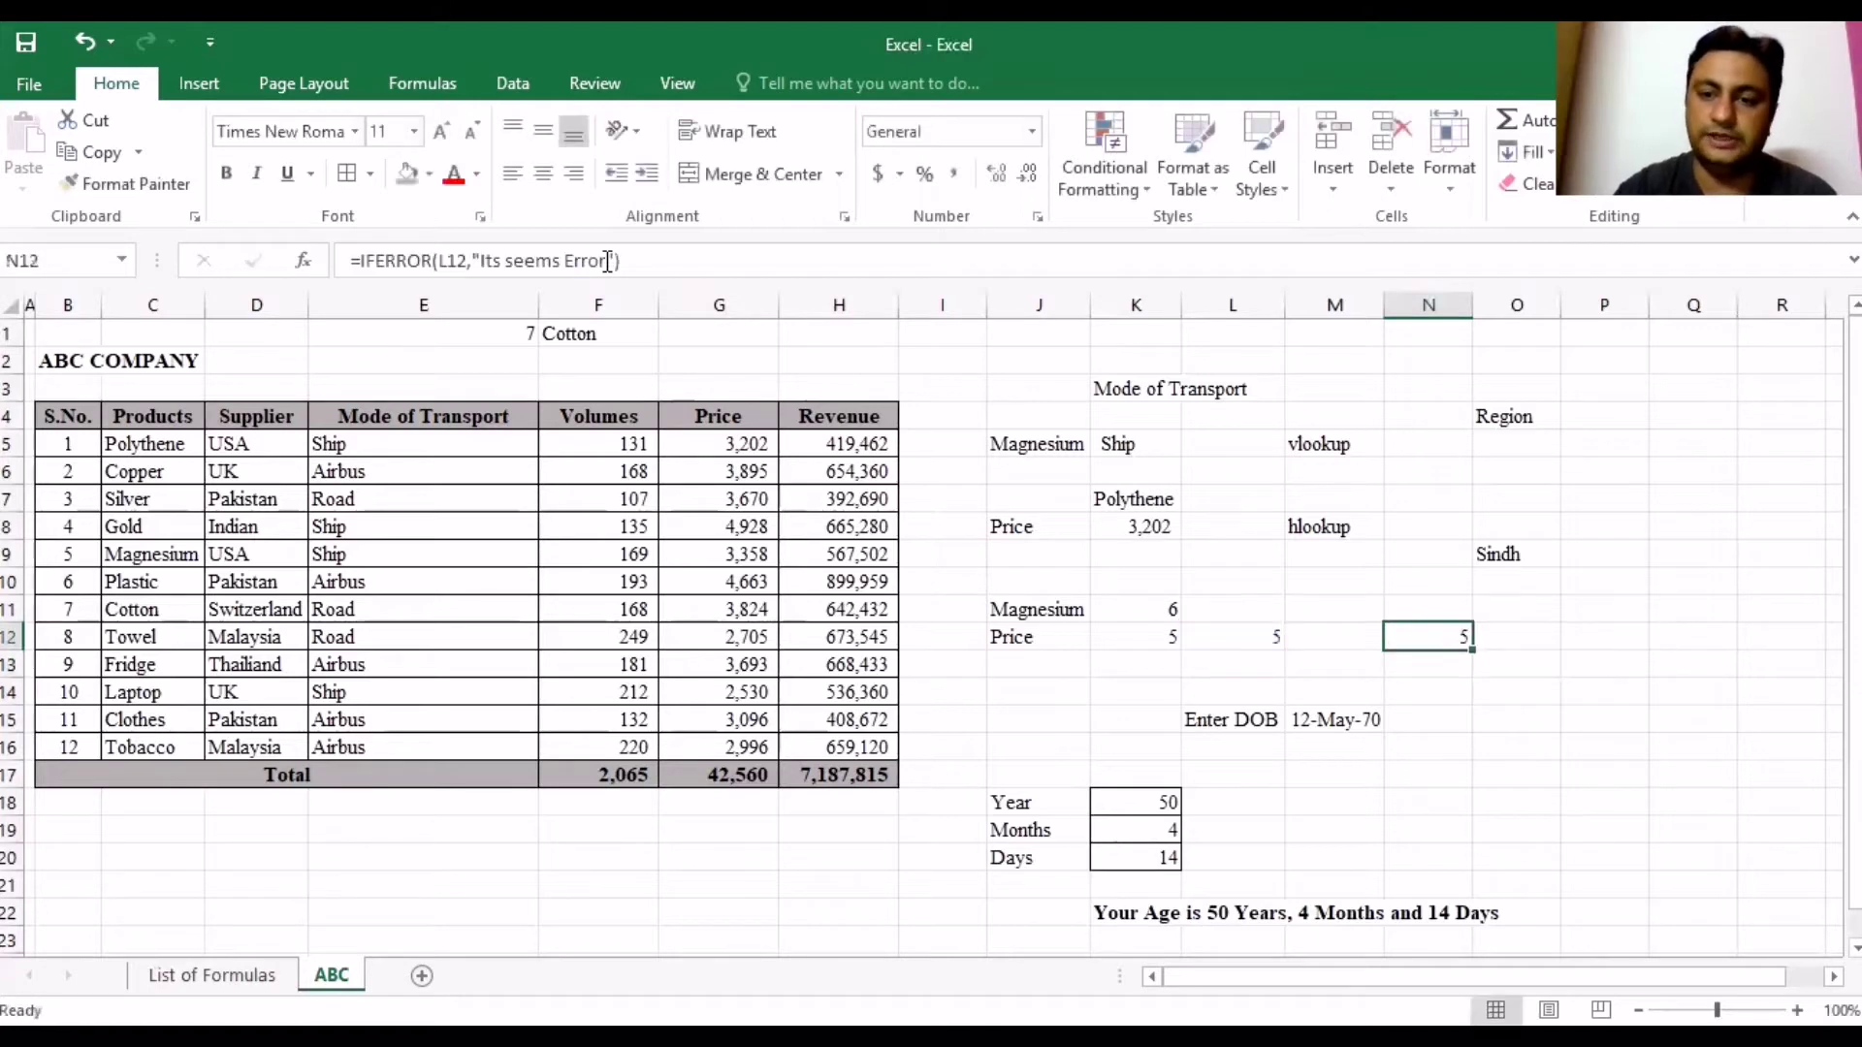
# Check the formula in L12, and point the IFERROR formula in N12 to K12 instead.
pyautogui.press('Left')
pyautogui.press('Left')
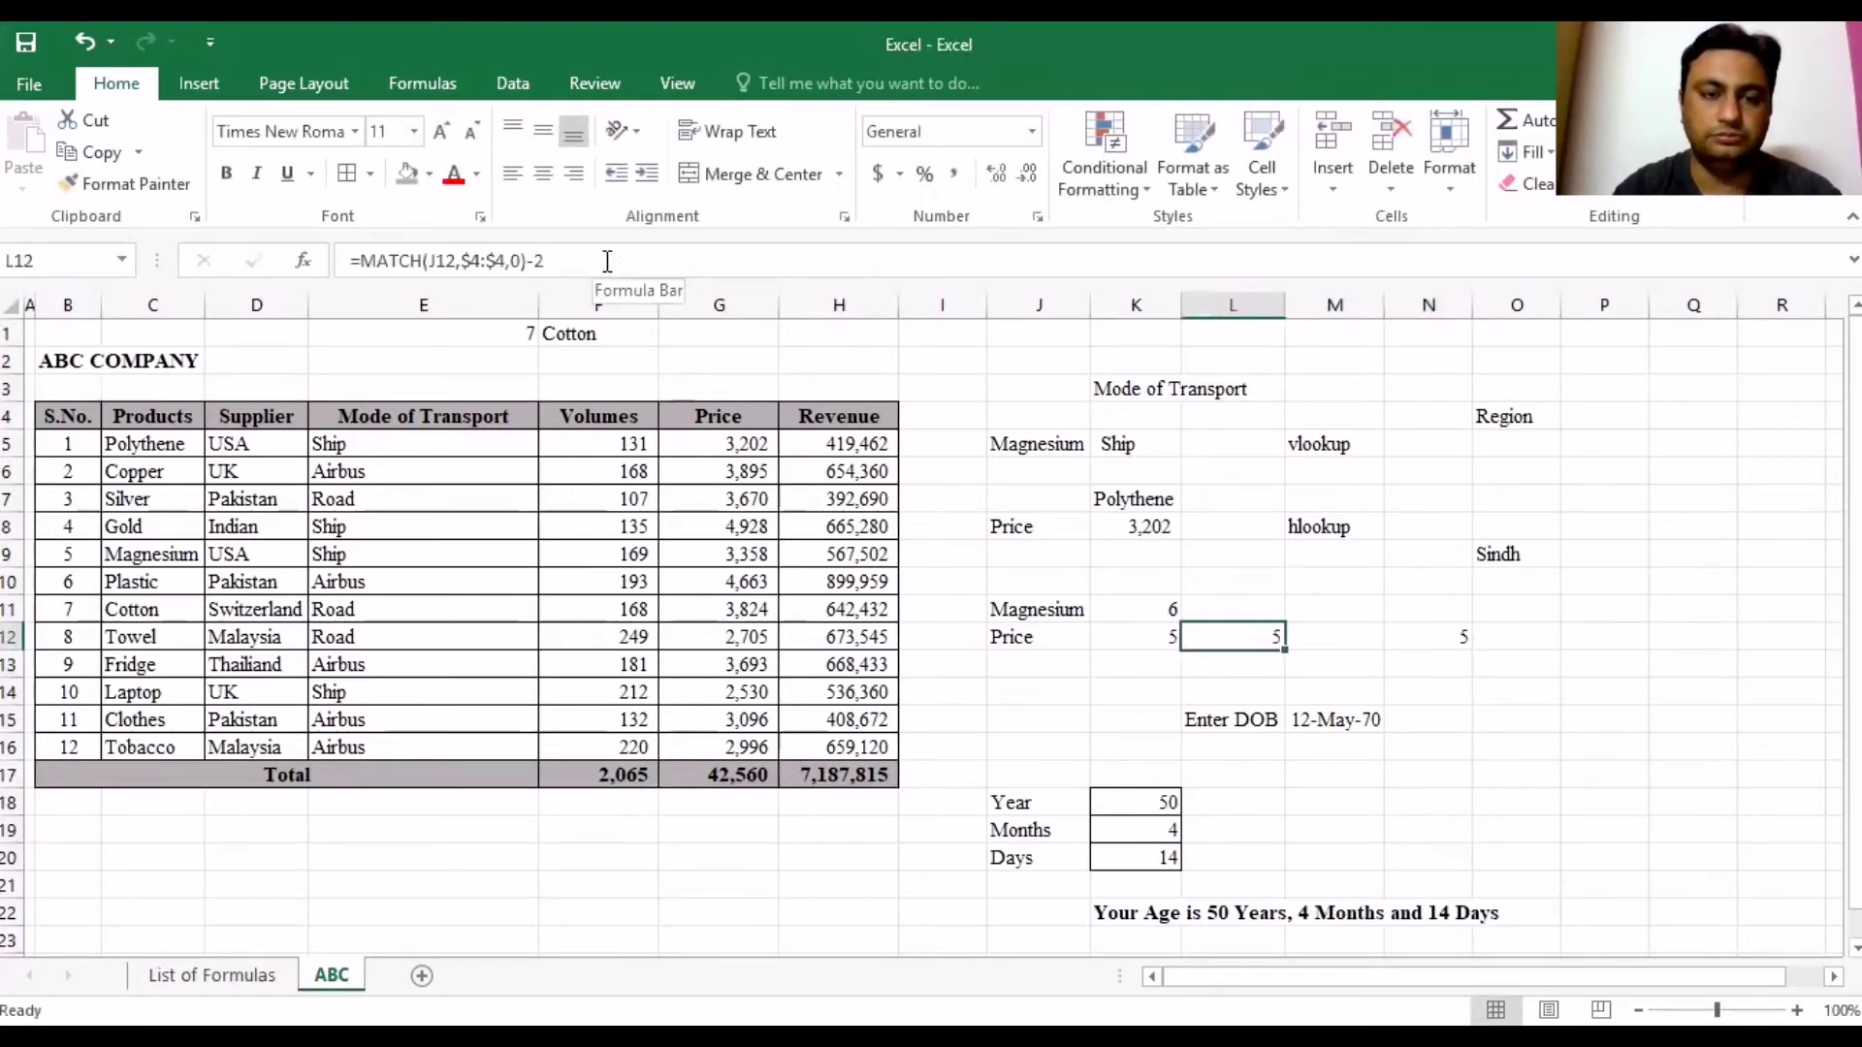
pyautogui.click(1445, 636)
pyautogui.doubleClick(1444, 636)
pyautogui.moveTo(1289, 659); pyautogui.dragTo(1152, 643)
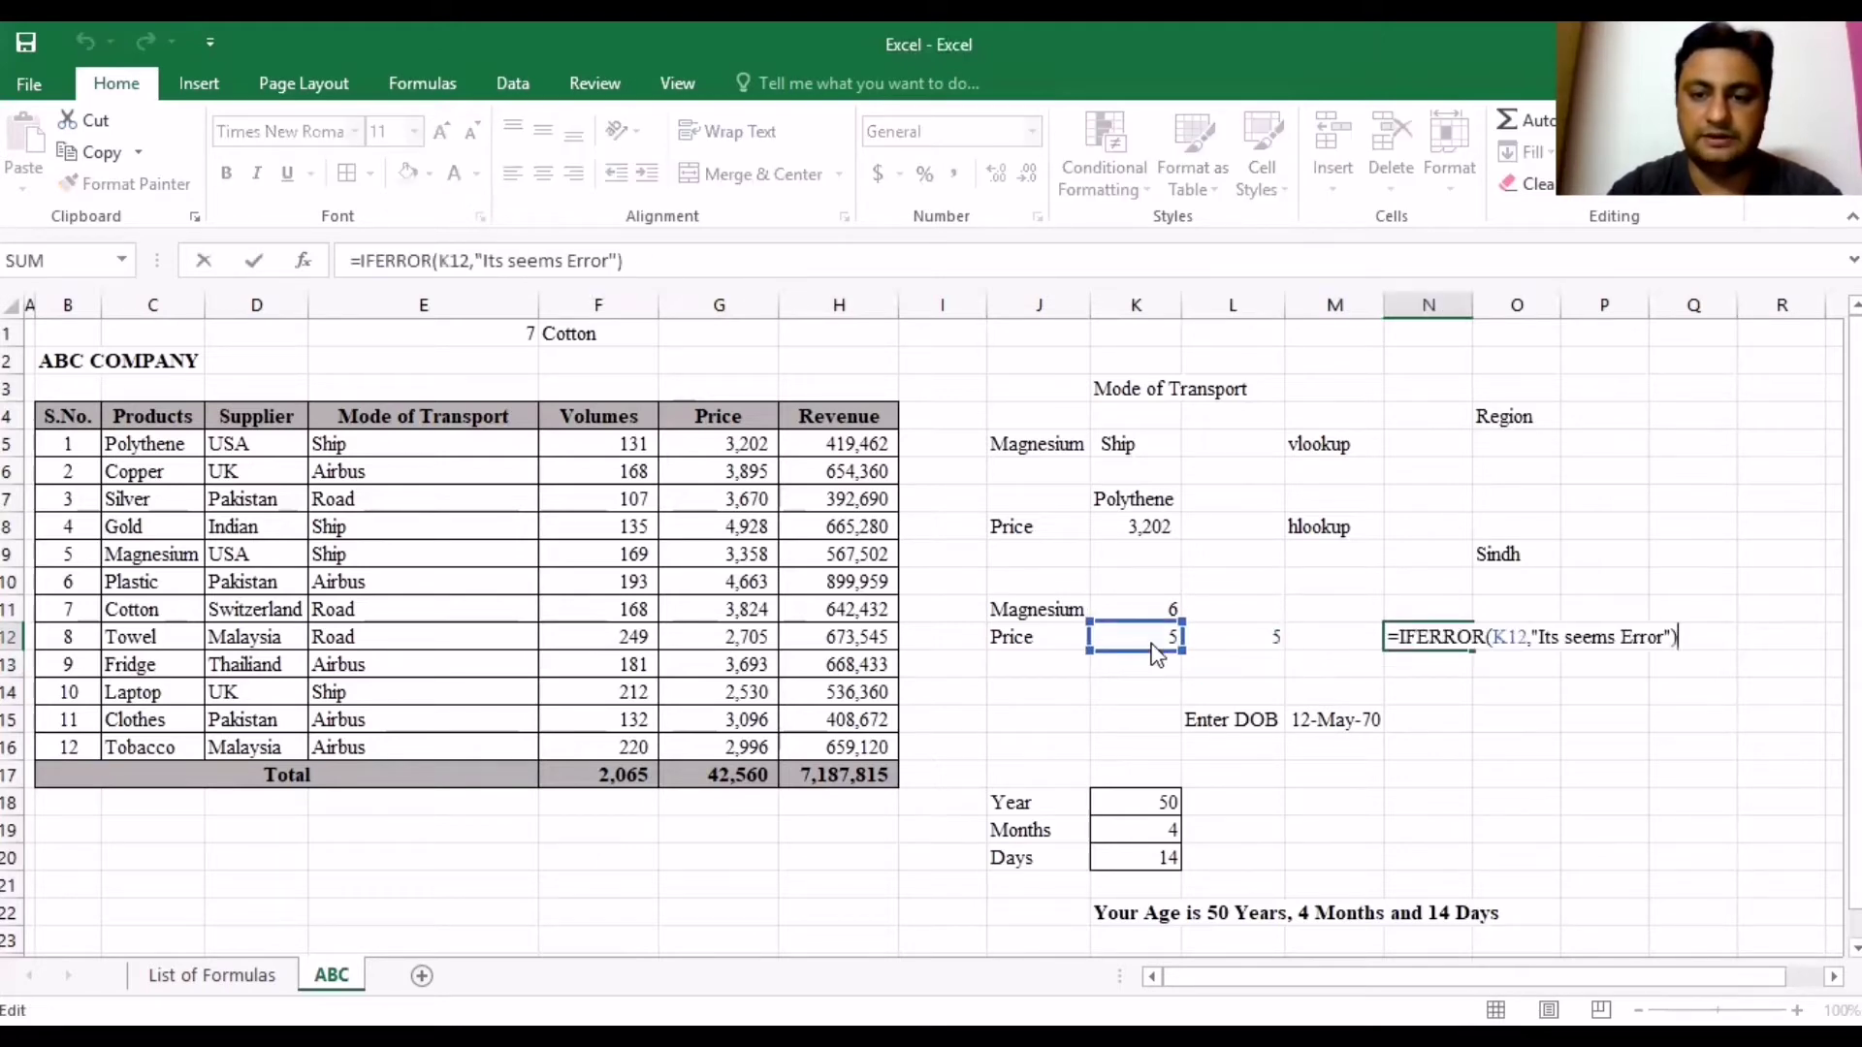
pyautogui.press('Return')
# Examine the arguments of the MATCH formula in K12 without changing it.
pyautogui.doubleClick(1152, 644)
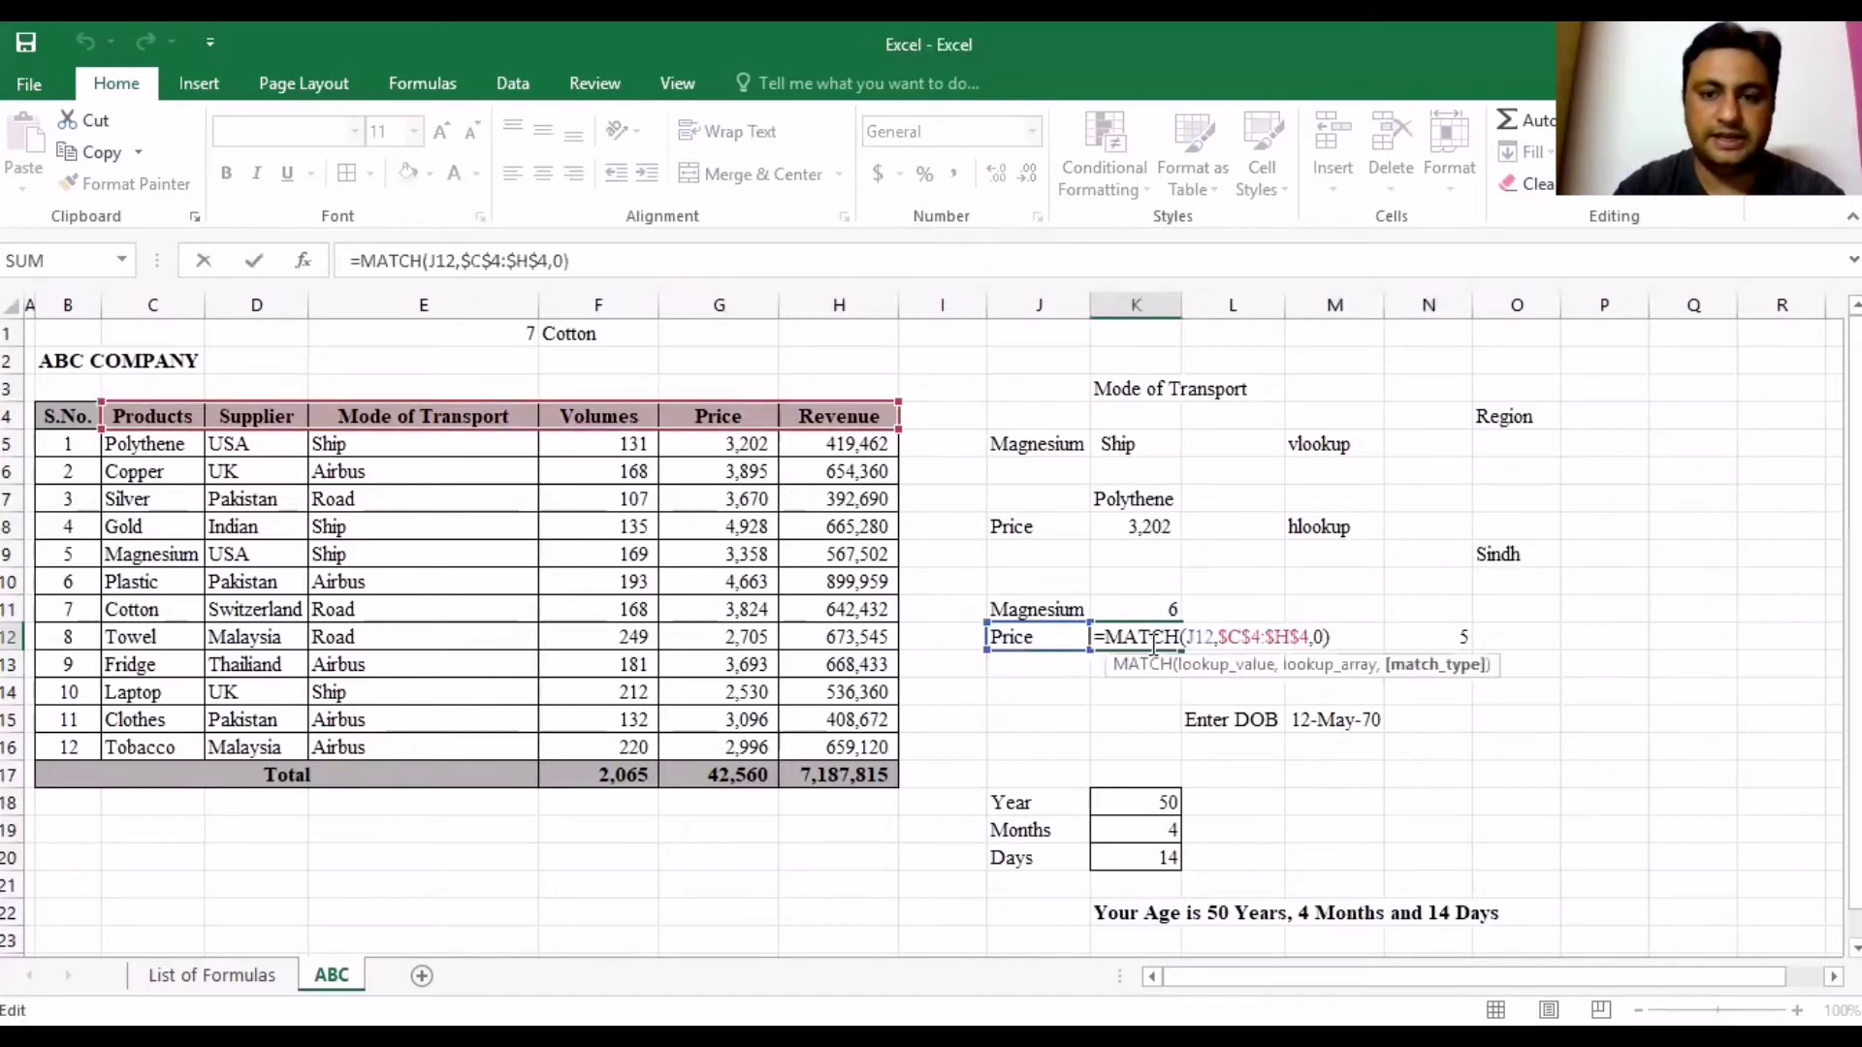
pyautogui.press('Left')
pyautogui.press('Left')
pyautogui.press('Left')
pyautogui.press('Left')
pyautogui.press('Left')
pyautogui.press('Left')
pyautogui.press('Left')
pyautogui.press('Left')
pyautogui.press('Left')
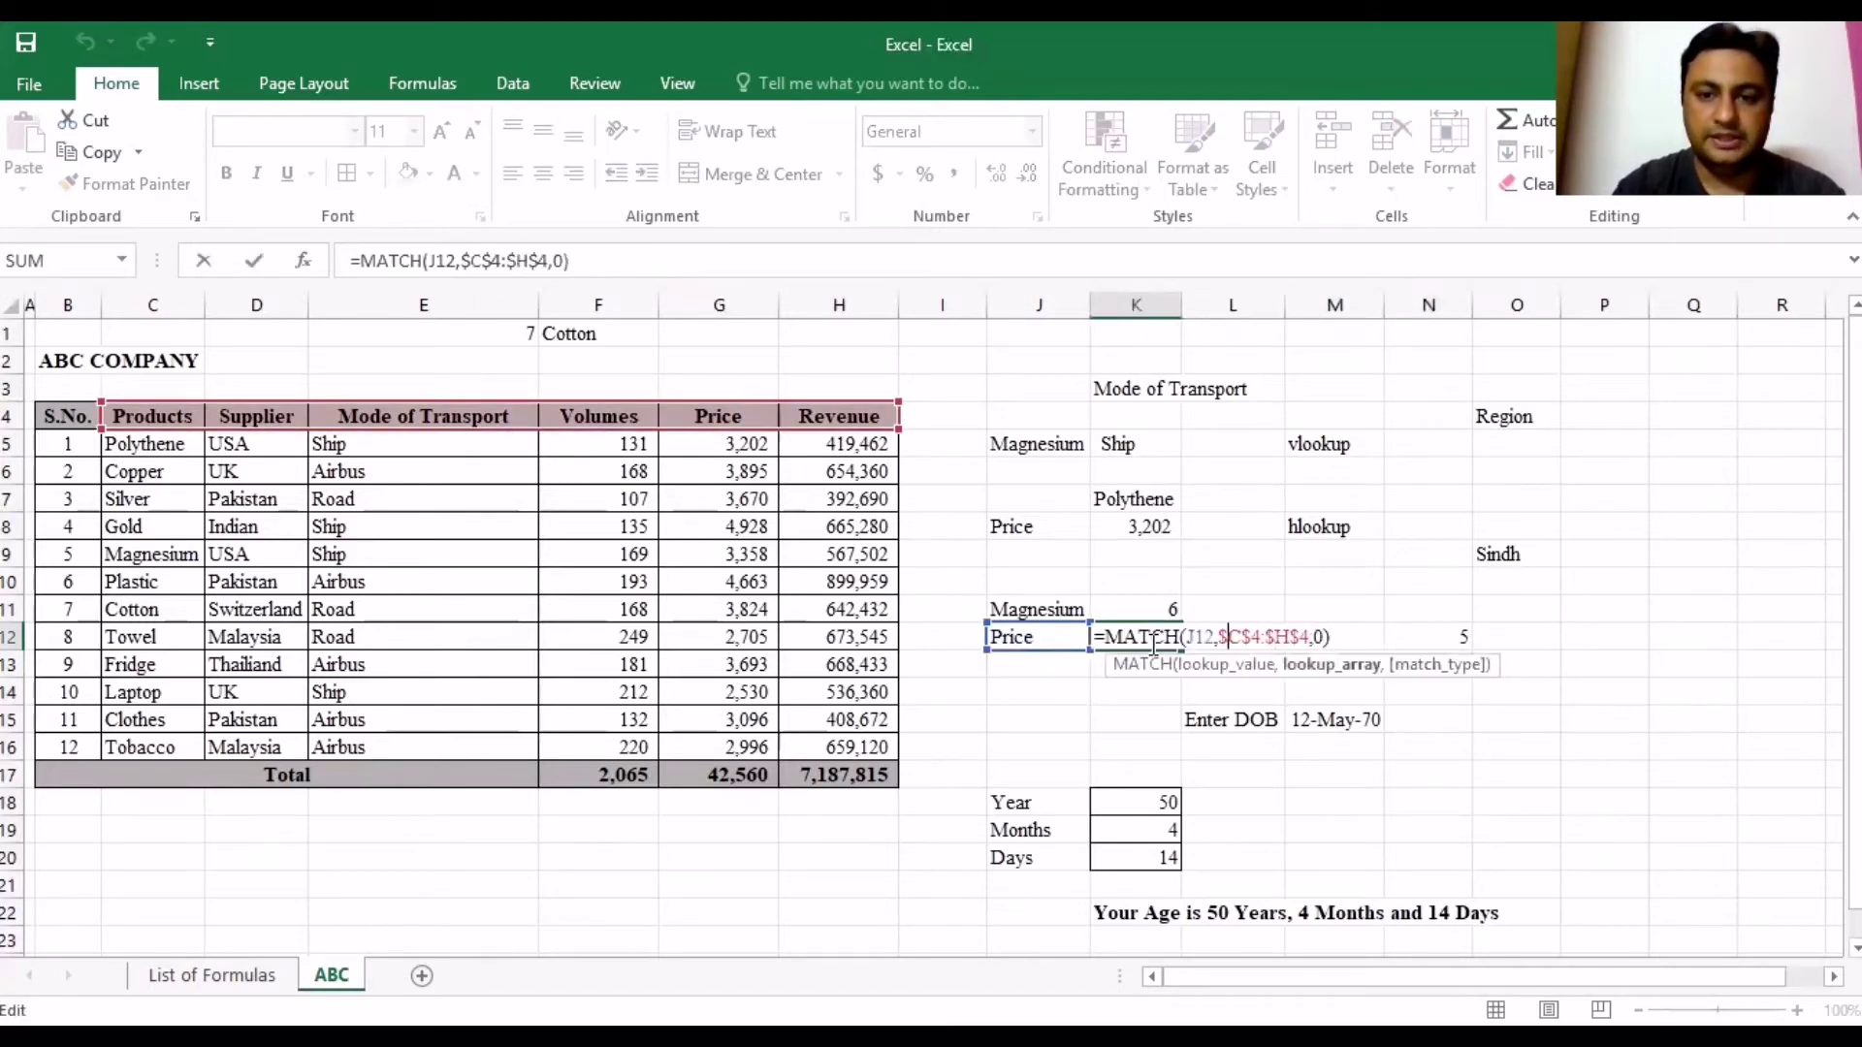
pyautogui.press('Escape')
# Change the lookup label in J12 to Prices and check the IFERROR formula's output in N12.
pyautogui.press('Left')
pyautogui.press('F2')
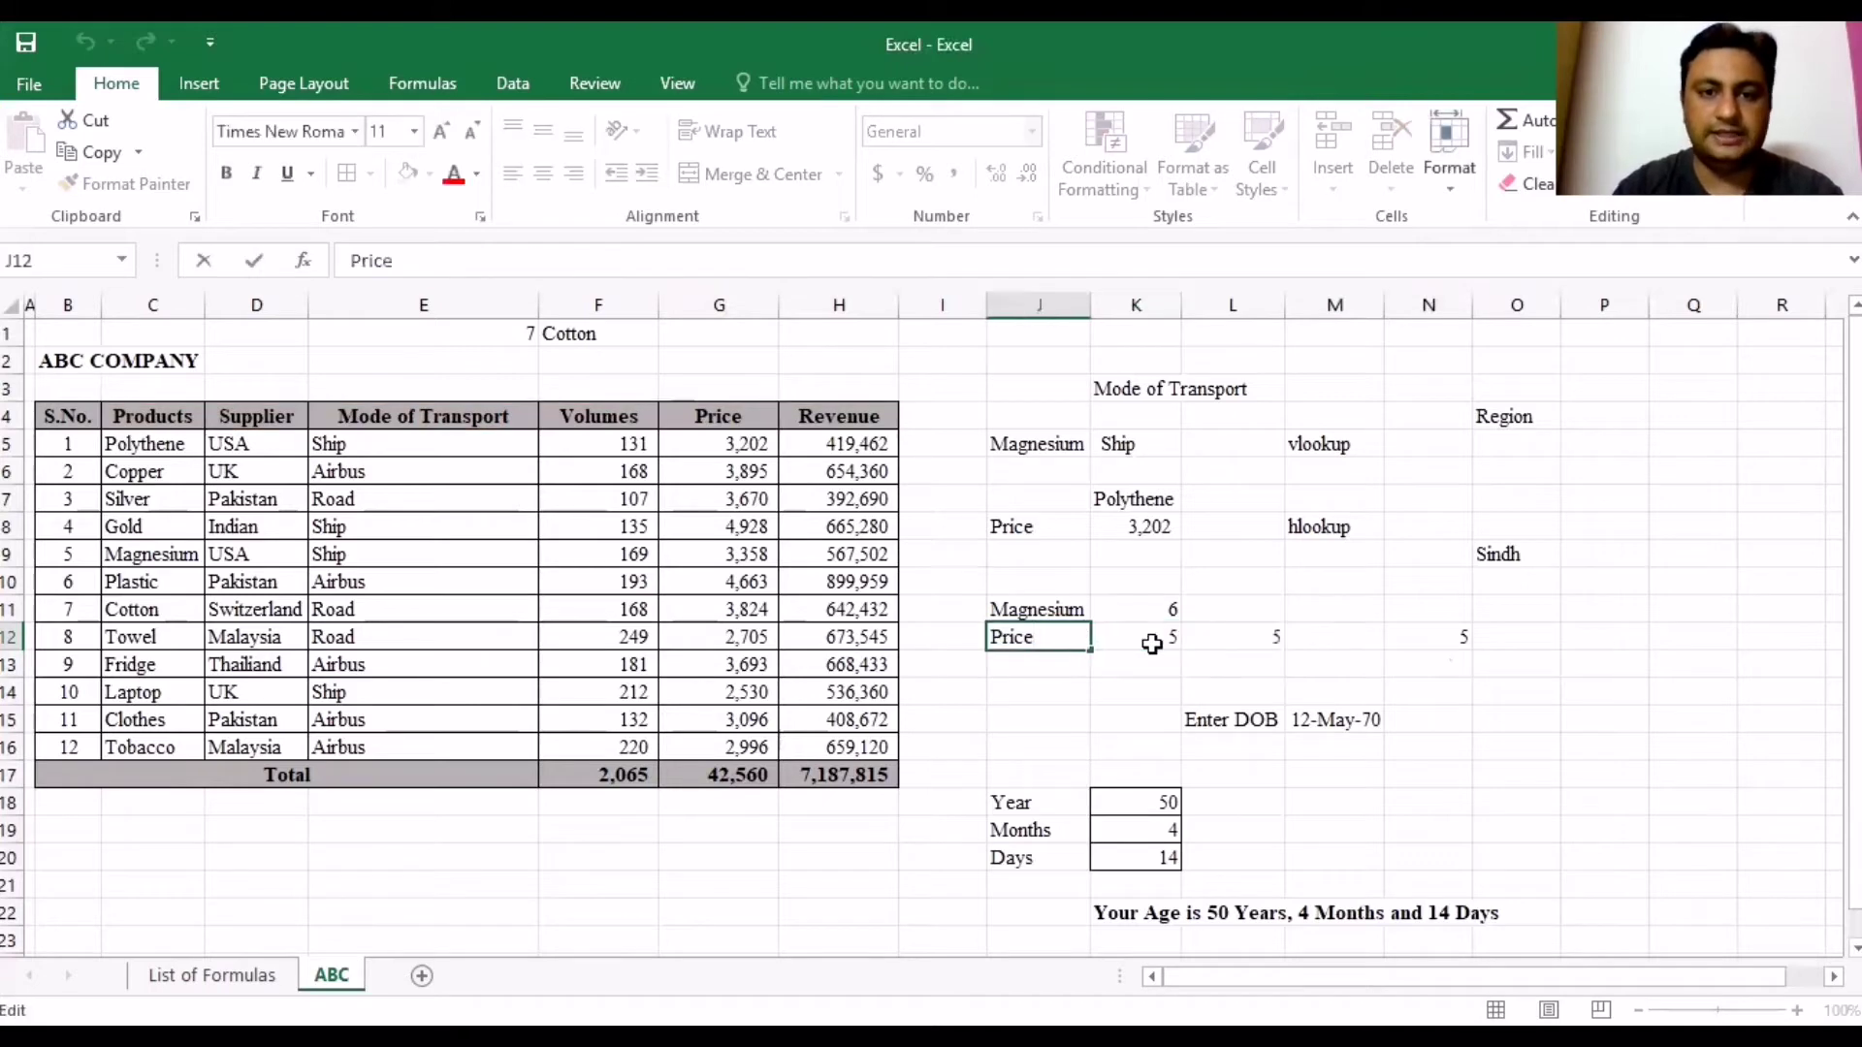
pyautogui.write('s')
pyautogui.press('Return')
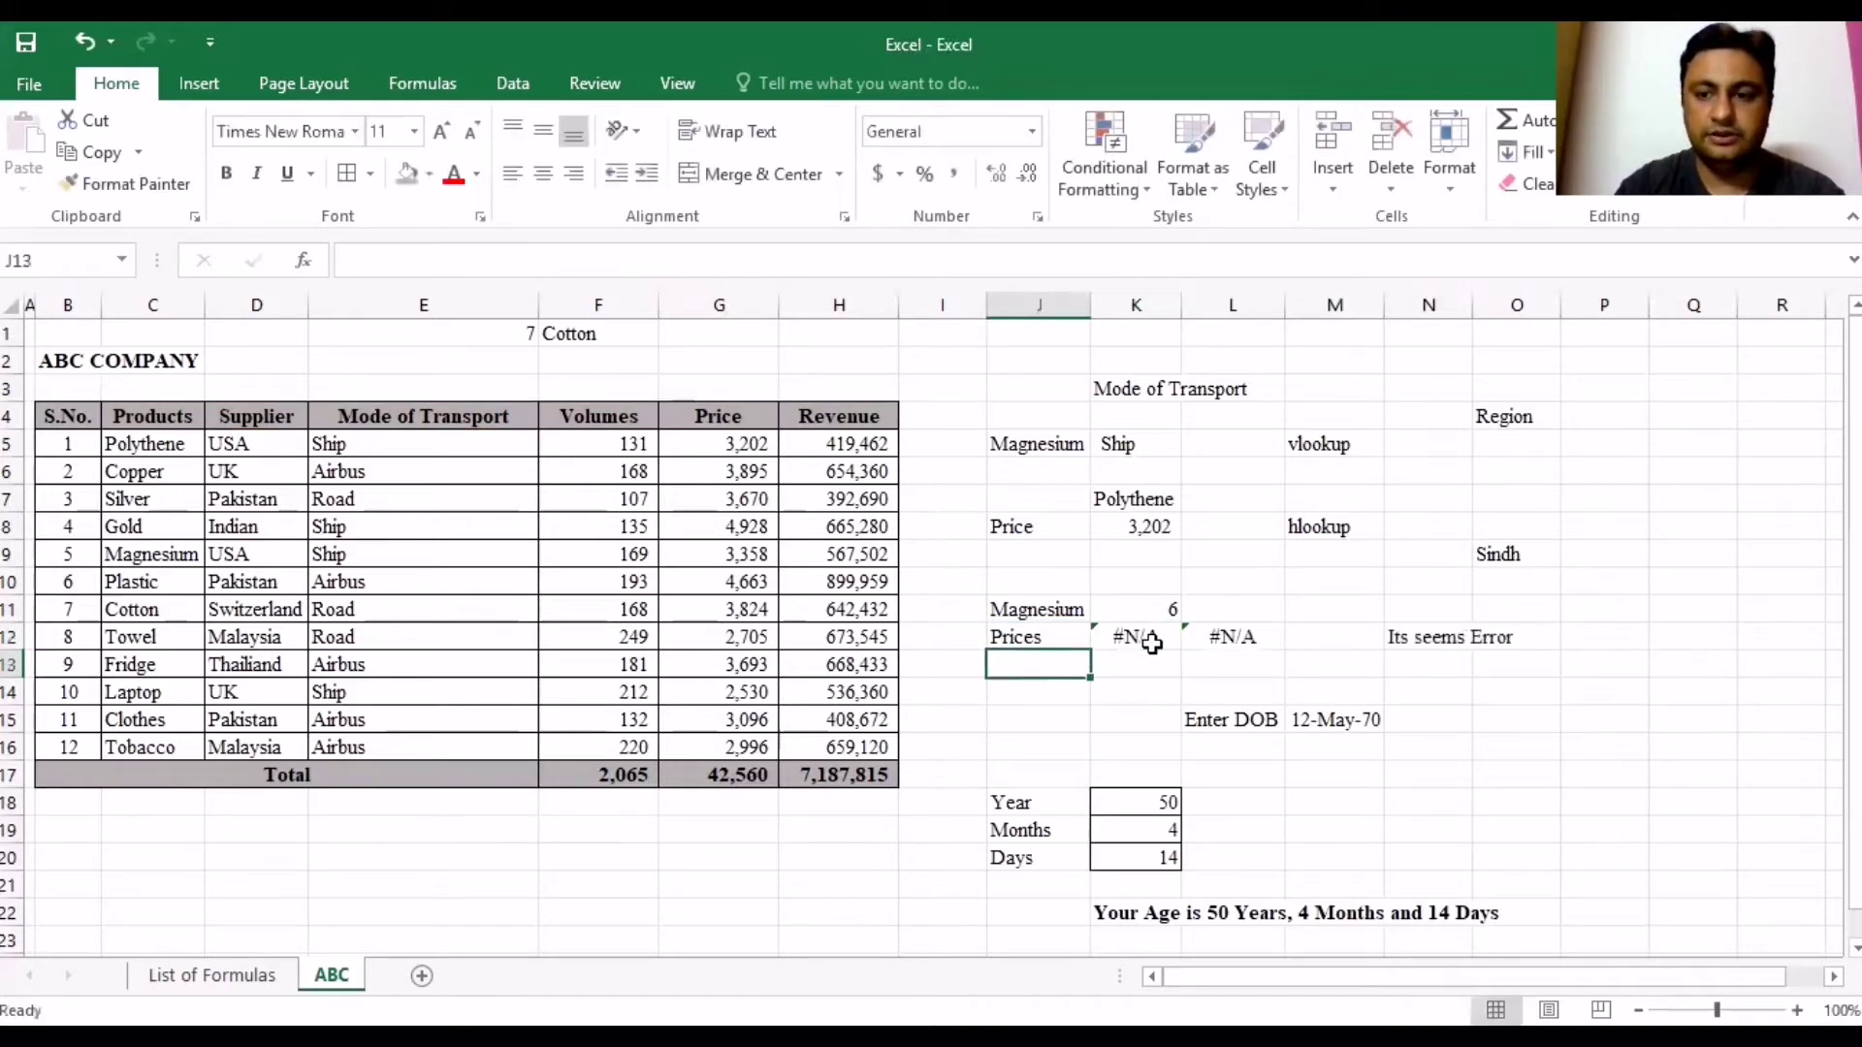
pyautogui.press('Up')
pyautogui.press('Right')
pyautogui.press('Right')
pyautogui.press('Right')
pyautogui.press('Right')
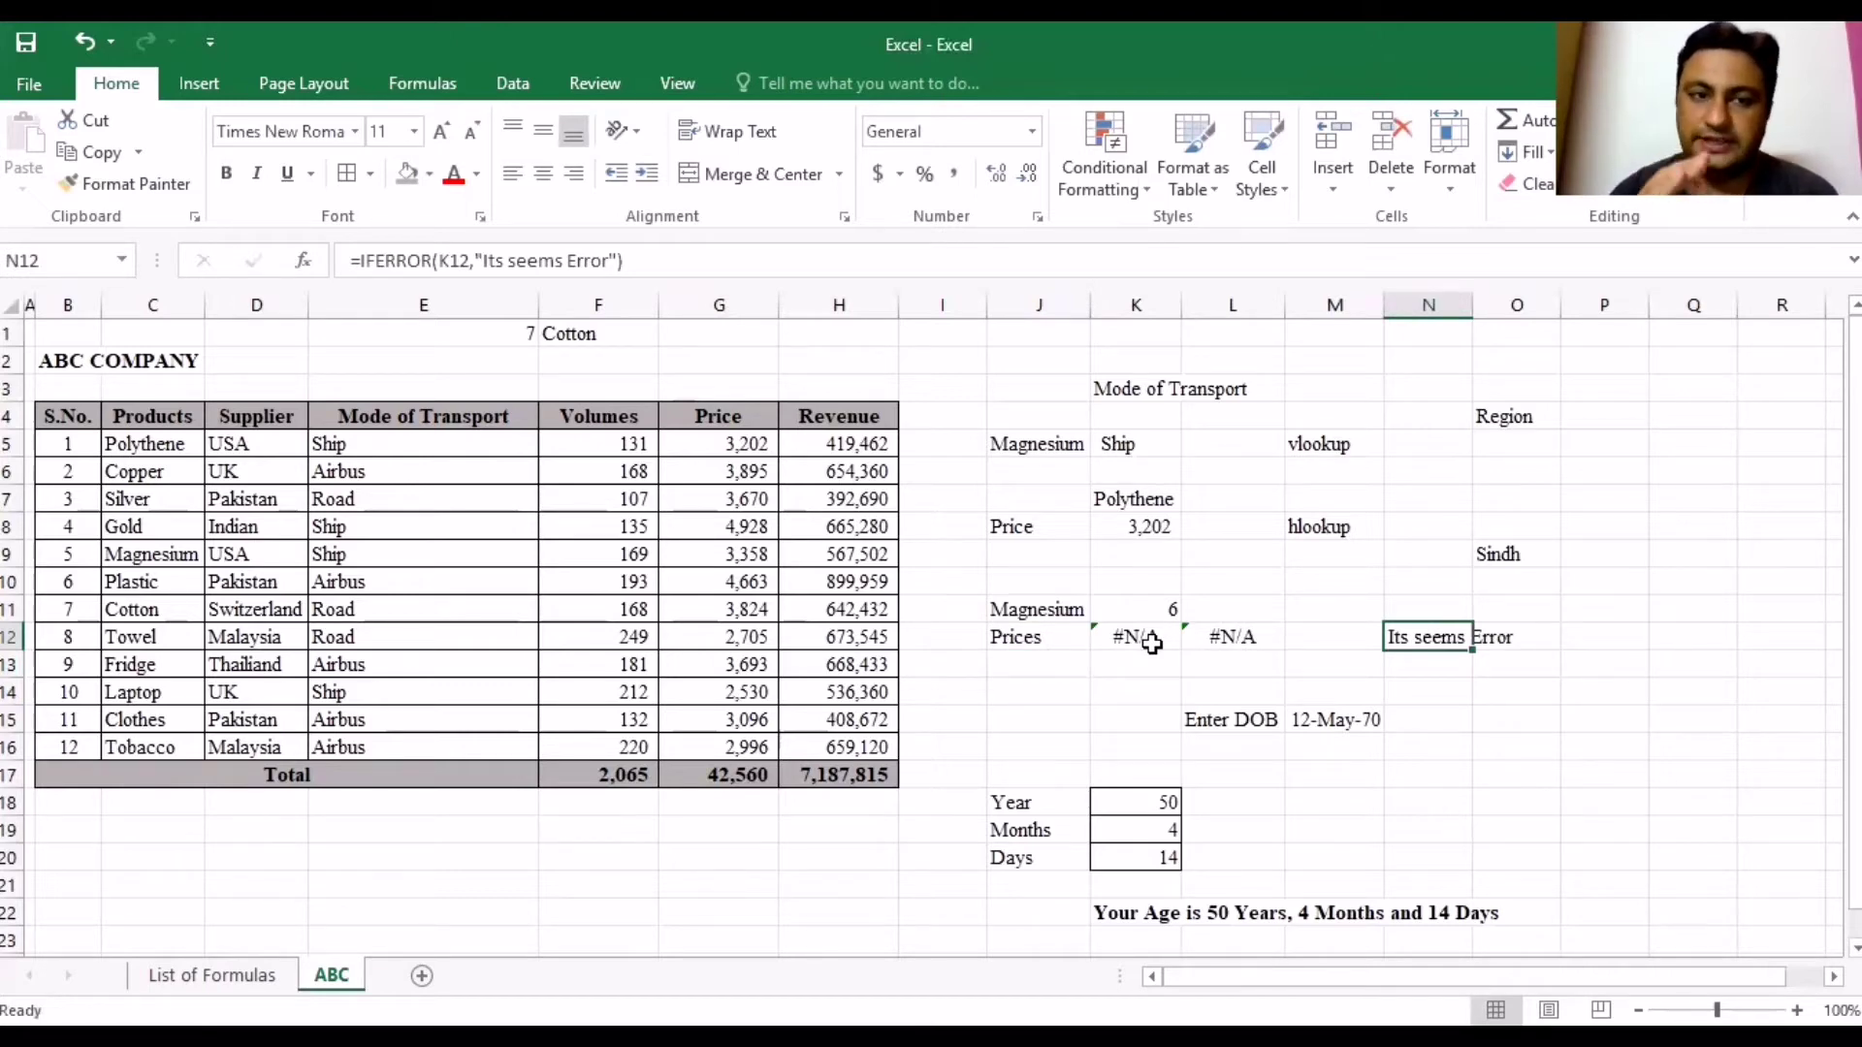
# Restore the lookup label in J12 to Price.
pyautogui.press('Left')
pyautogui.press('Left')
pyautogui.press('Left')
pyautogui.press('Left')
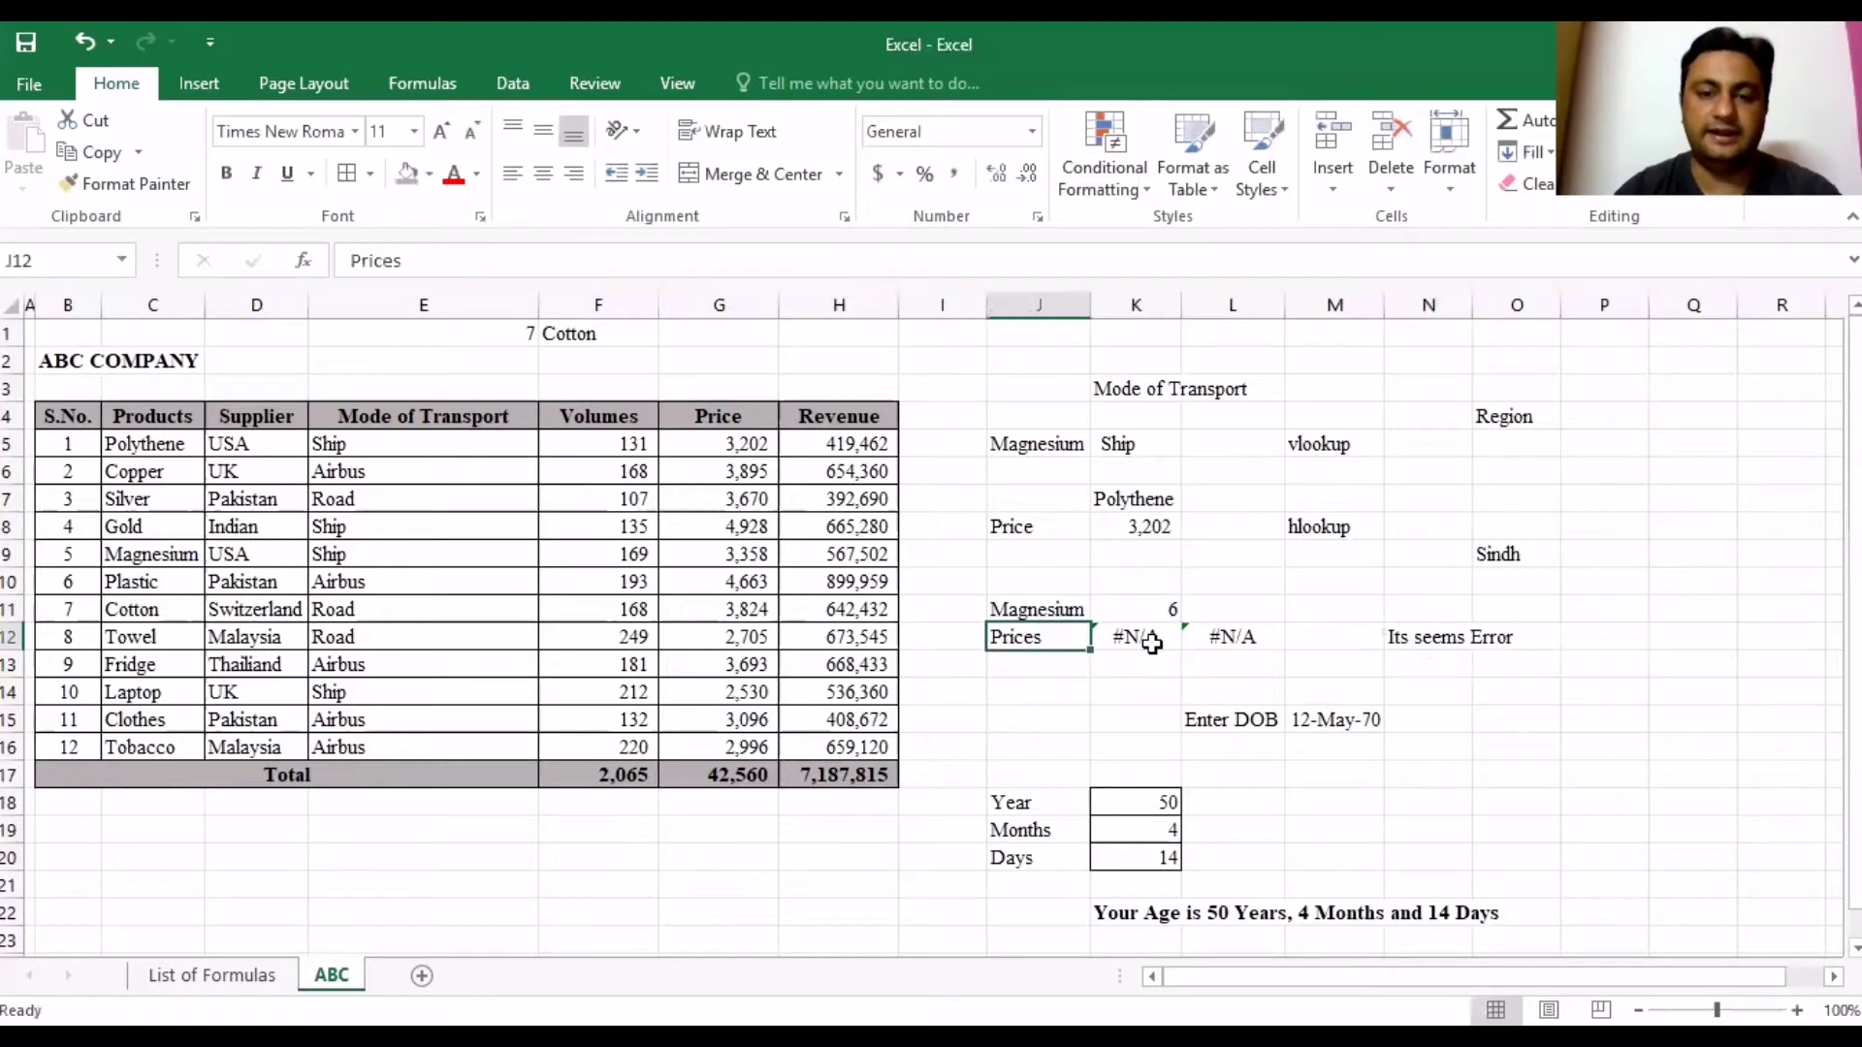
pyautogui.press('F2')
pyautogui.press('BackSpace')
pyautogui.press('Return')
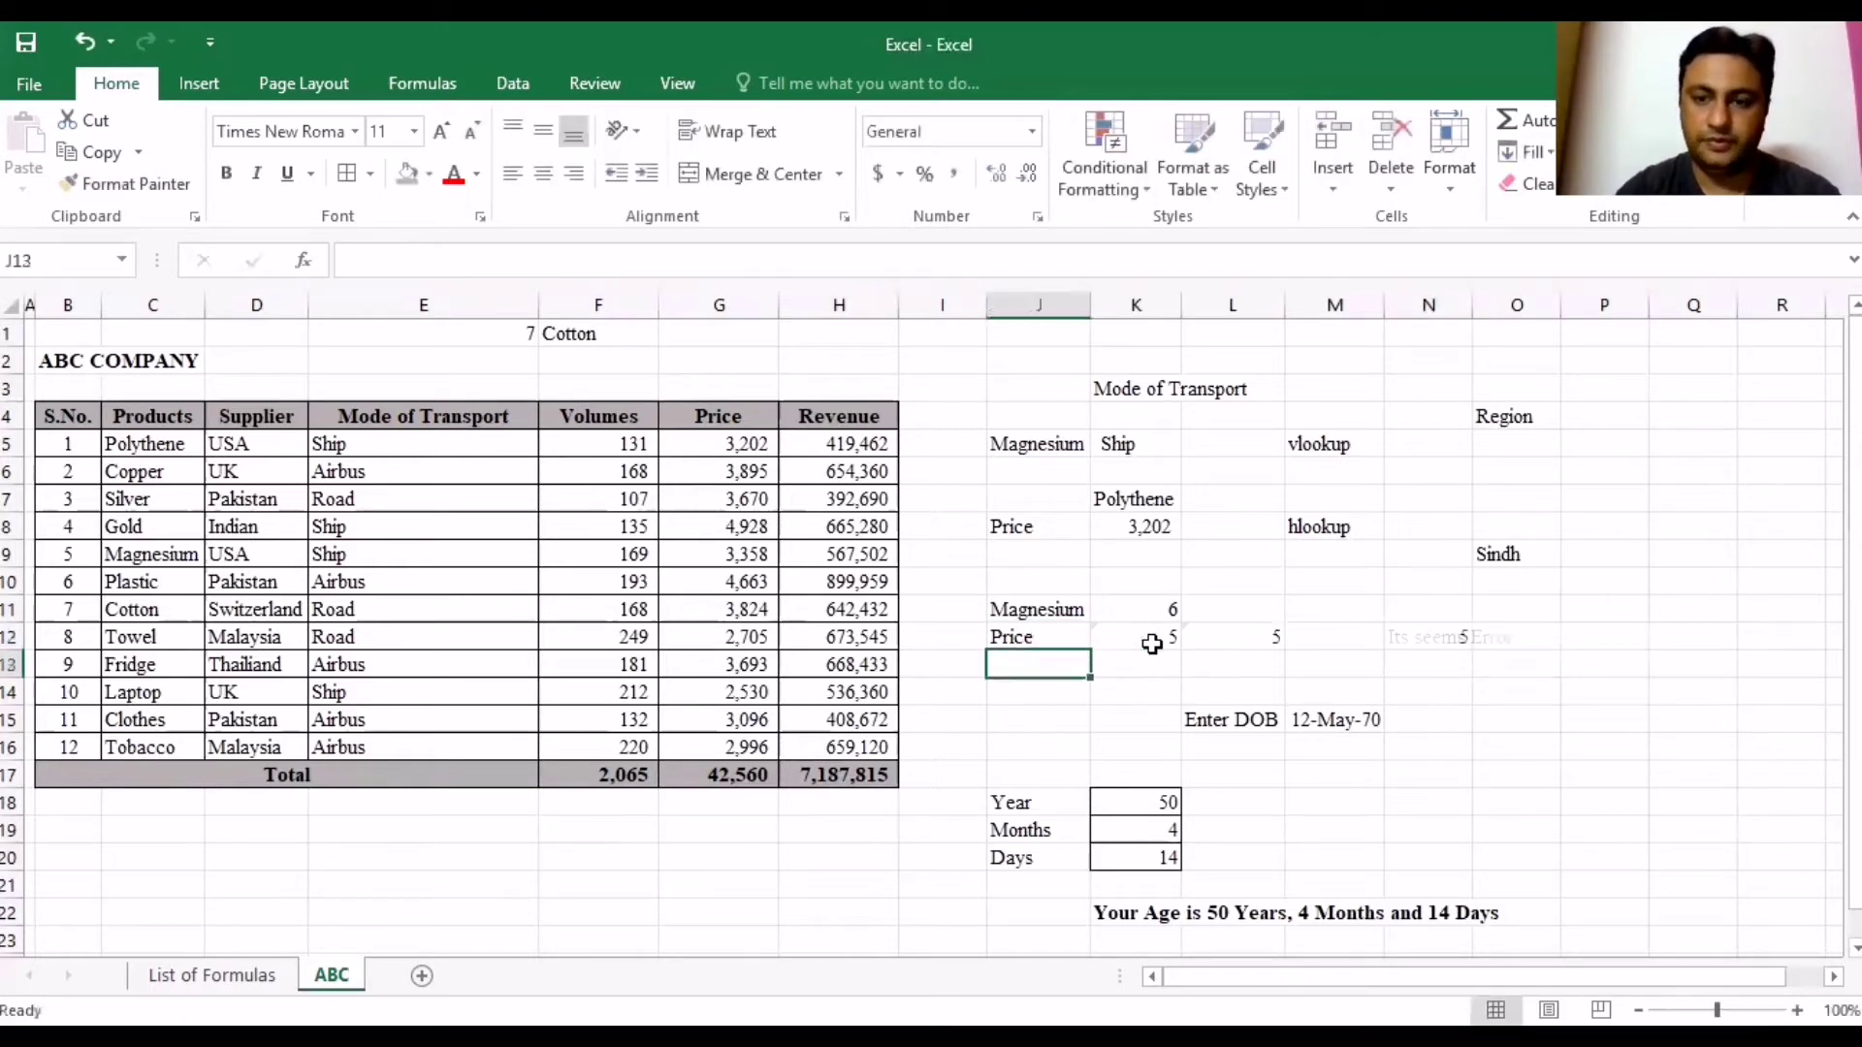
# Enter the formula =ISERROR(K12) in cell N13.
pyautogui.press('Right')
pyautogui.press('Right')
pyautogui.press('Right')
pyautogui.press('Right')
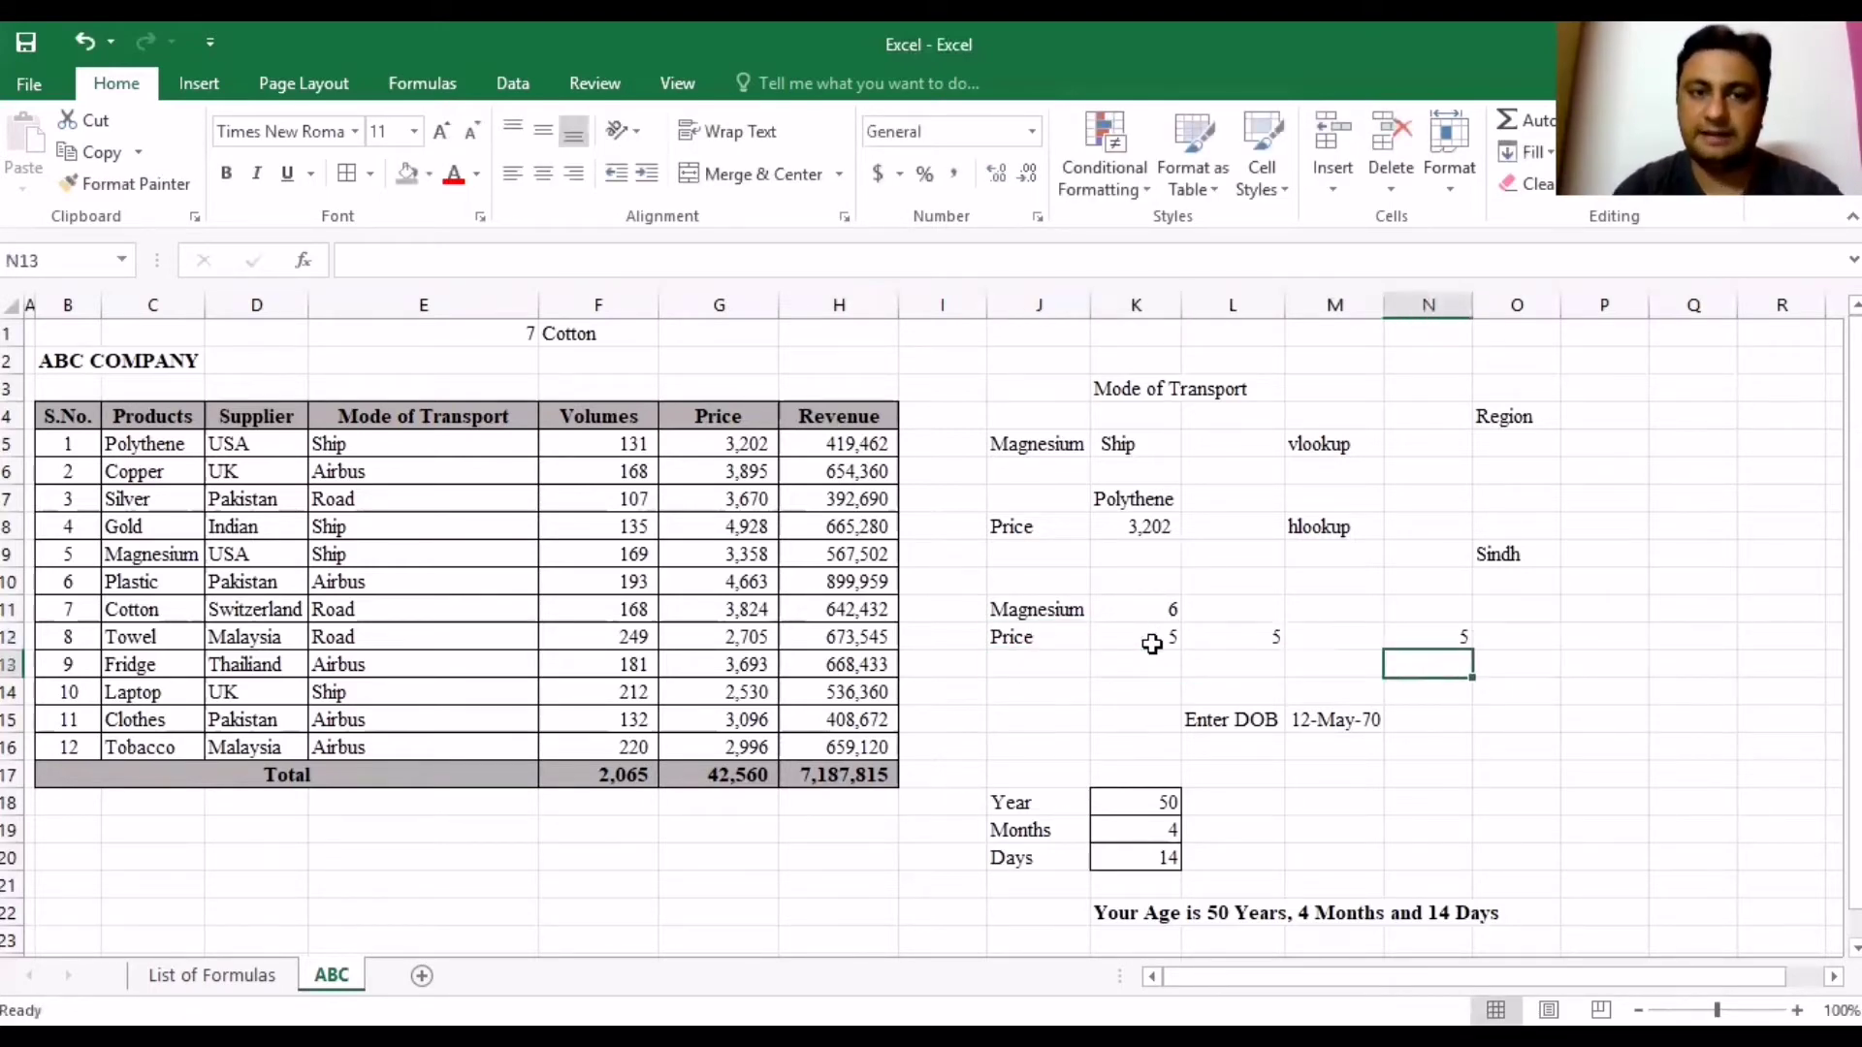
pyautogui.write('=')
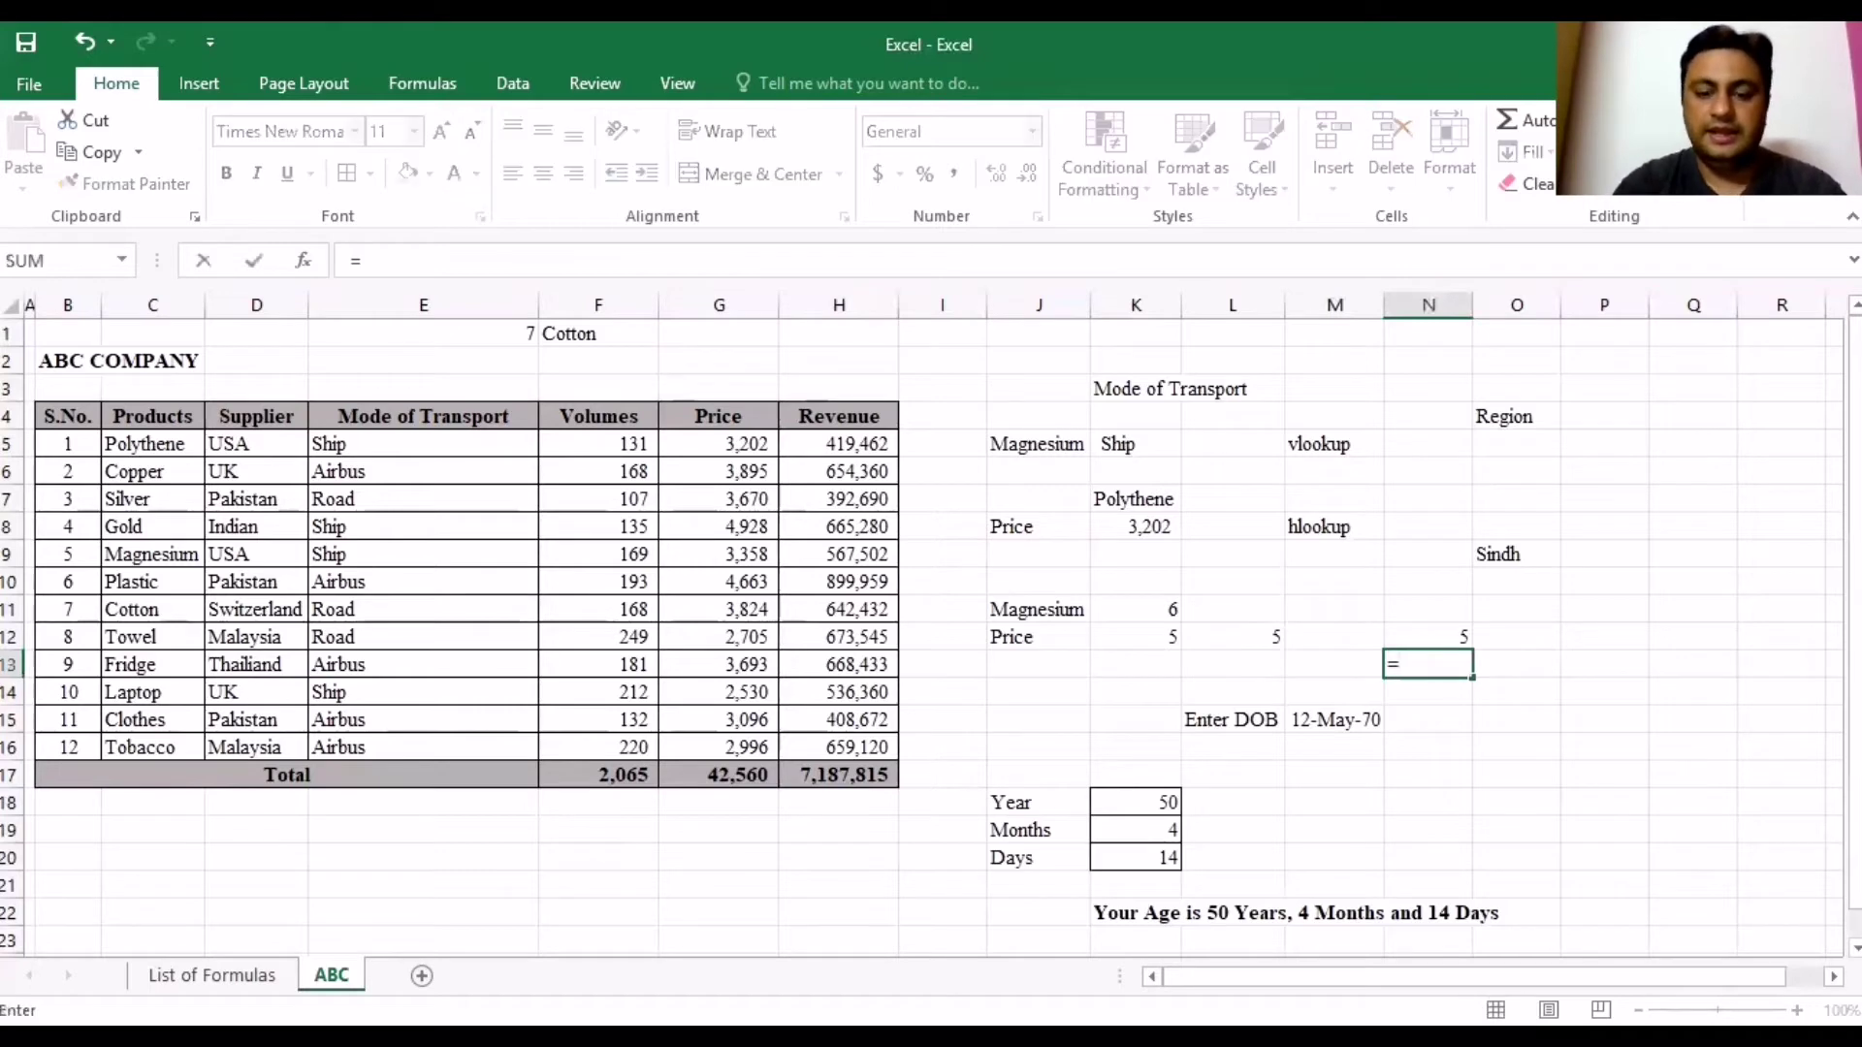
pyautogui.write('iser')
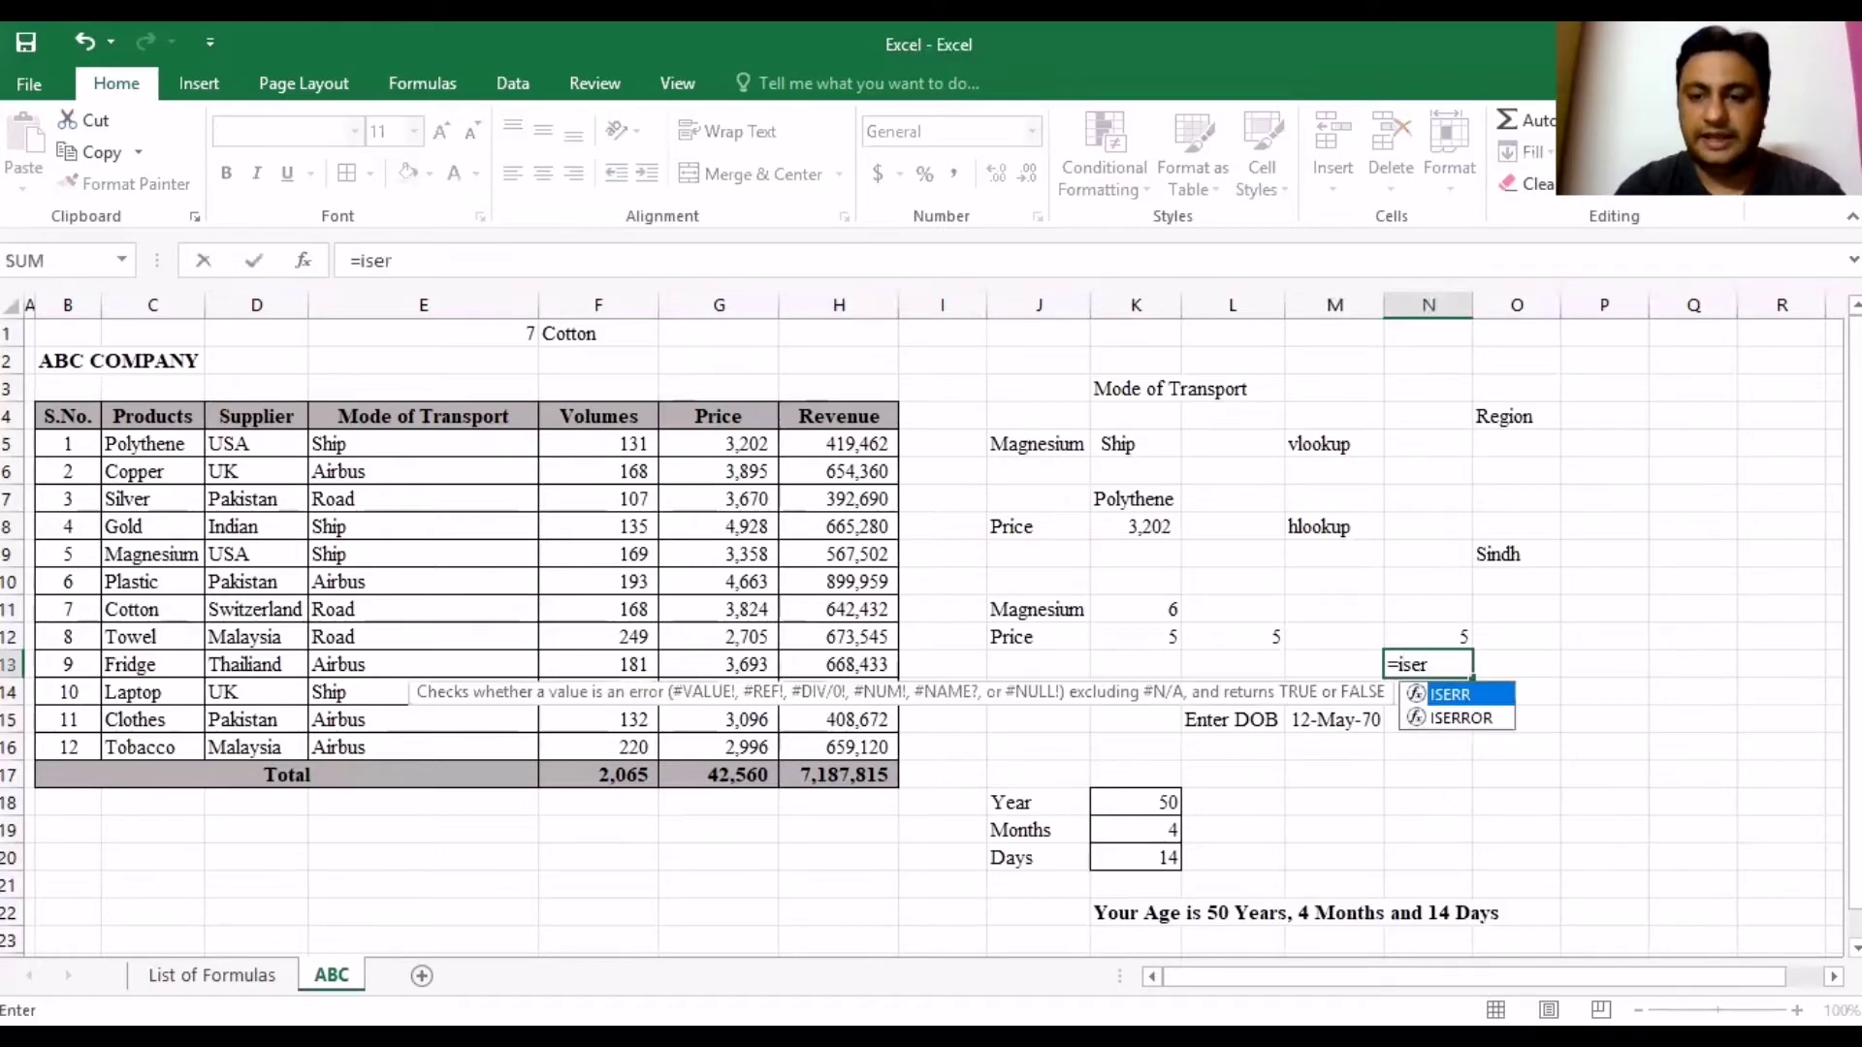
pyautogui.press('Down')
pyautogui.press('Tab')
pyautogui.press('Left')
pyautogui.press('Left')
pyautogui.press('Up')
pyautogui.press('Left')
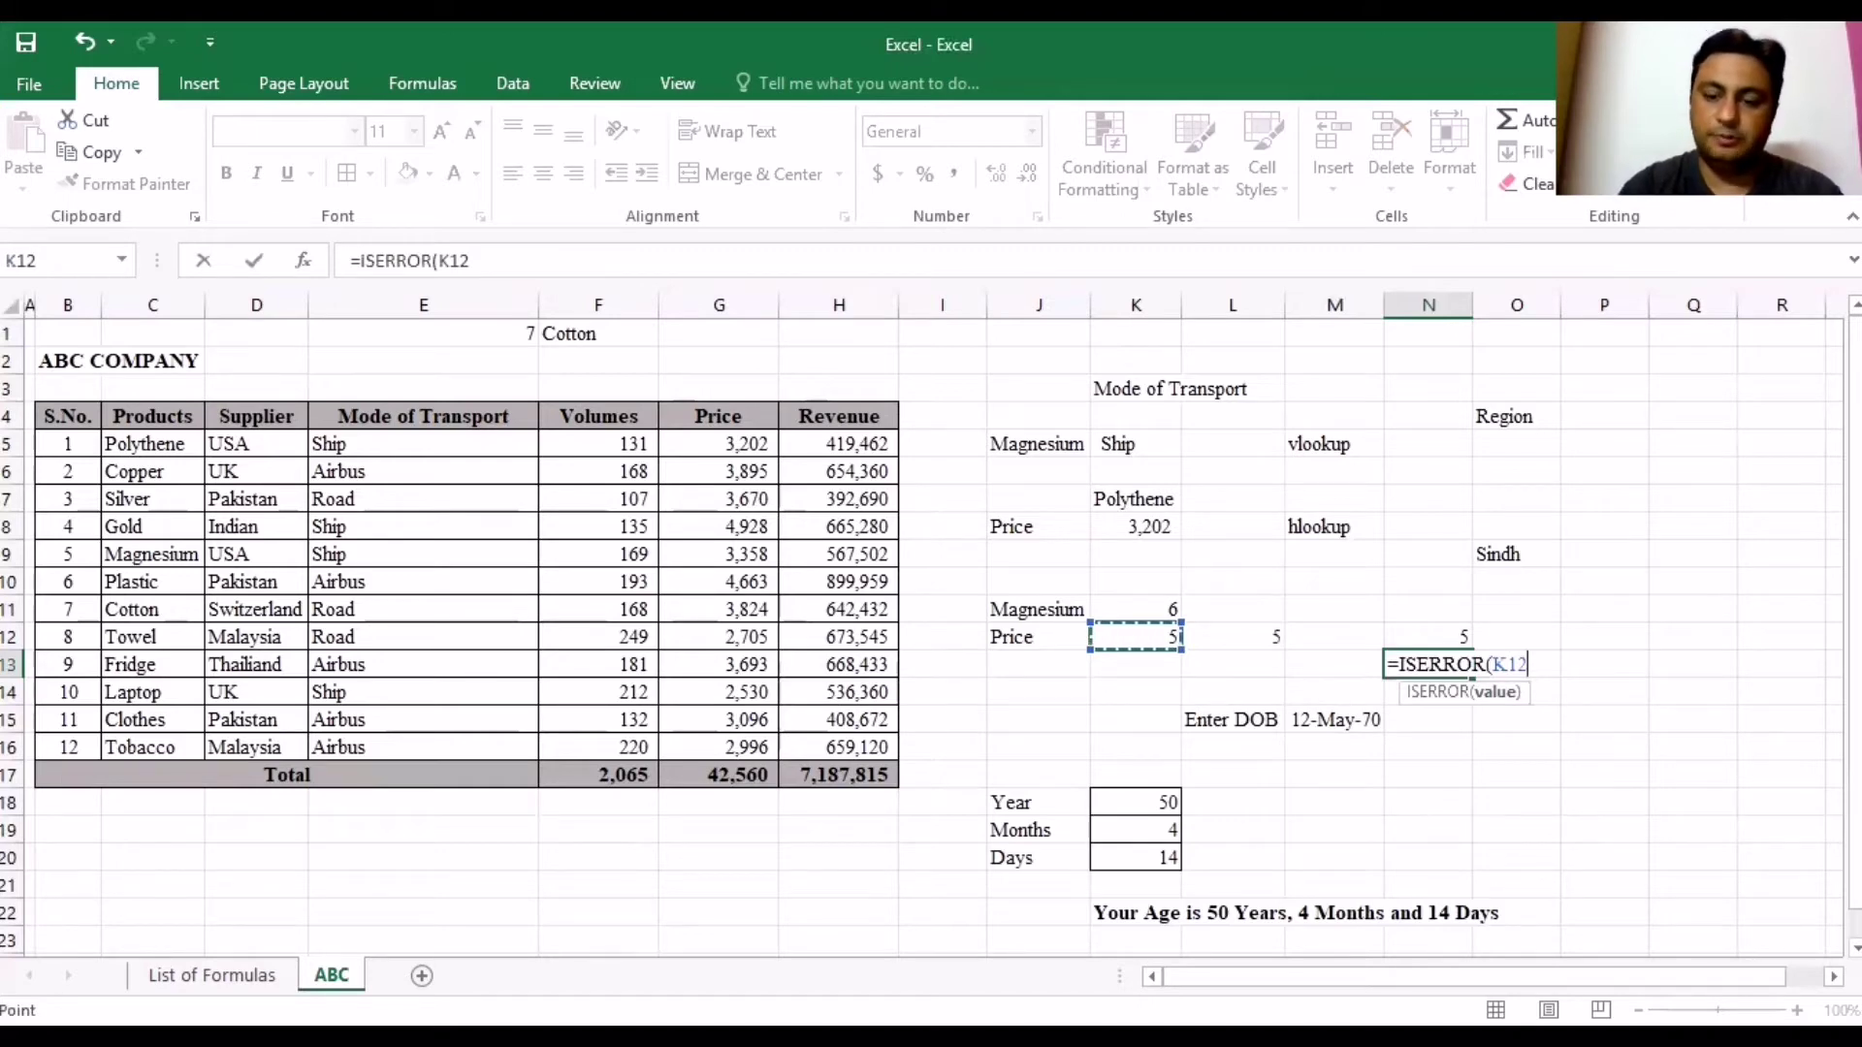
pyautogui.write(')')
pyautogui.press('Return')
pyautogui.press('Up')
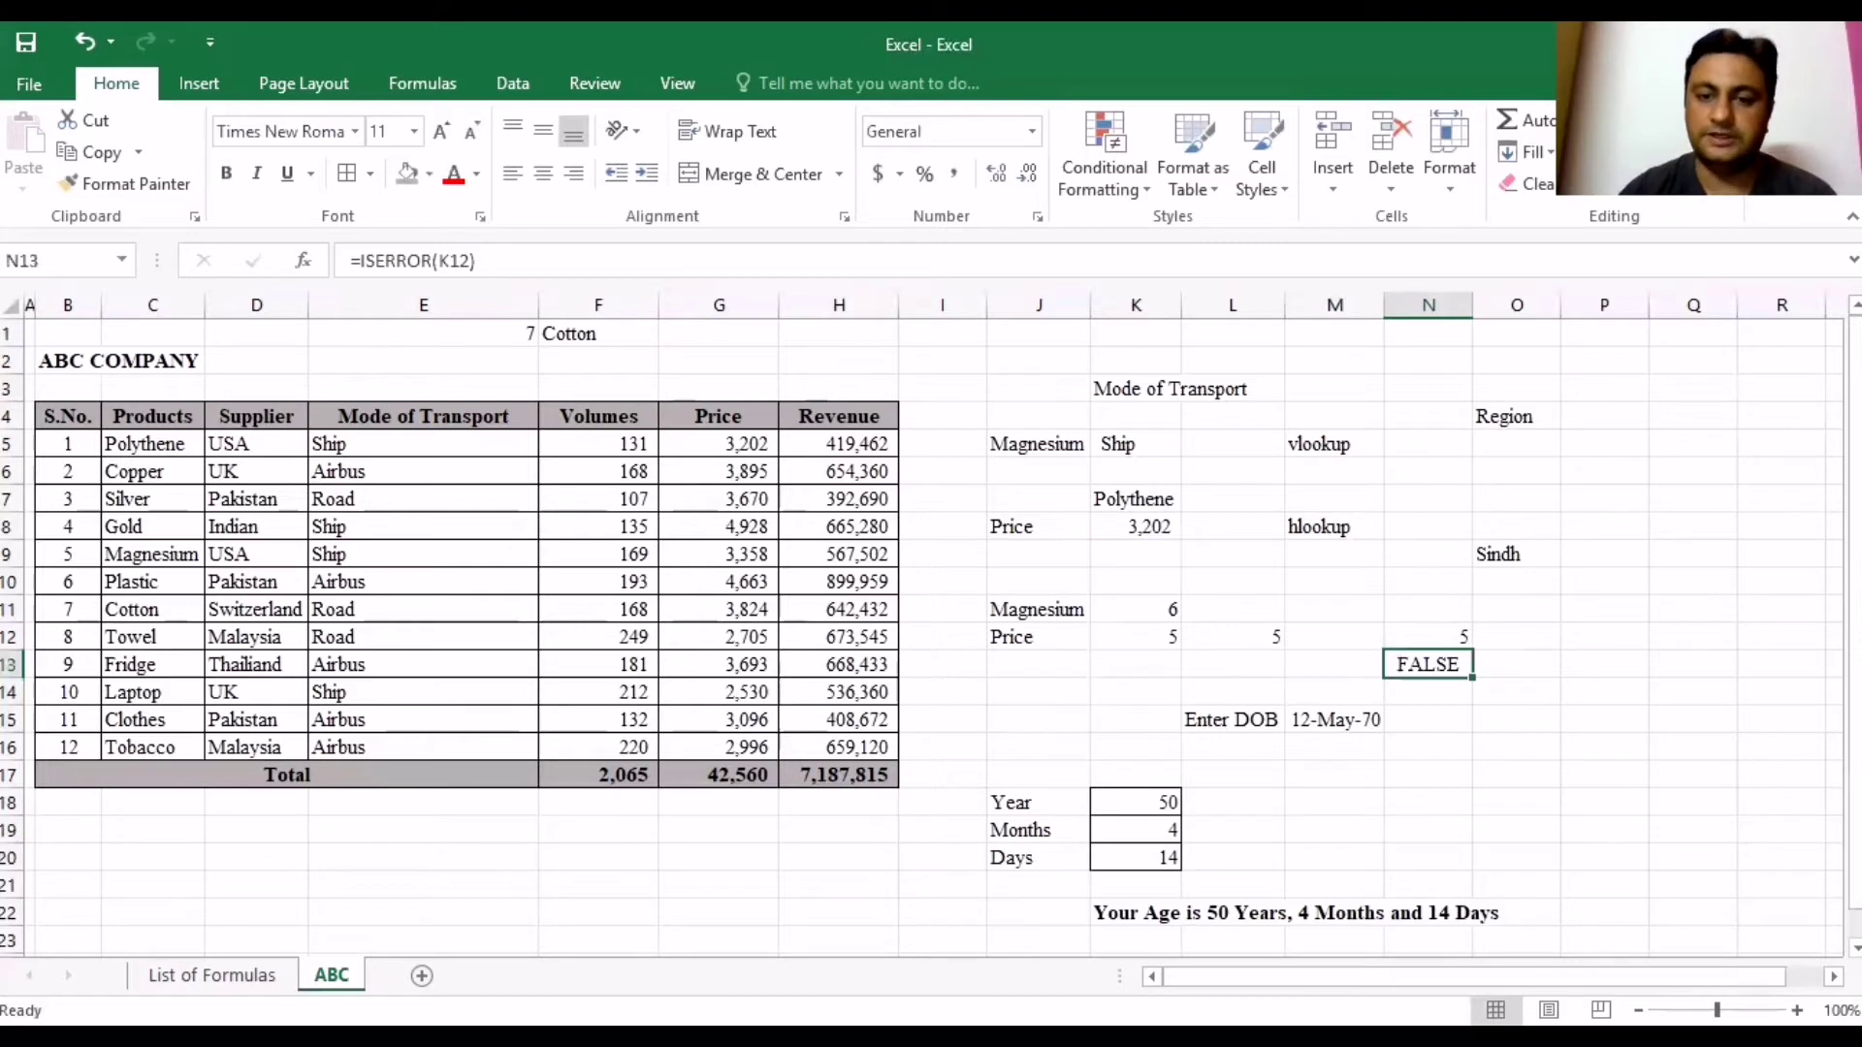
# Change the lookup label in J12 to Prices and check the ISERROR formula's output in N13.
pyautogui.press('Left')
pyautogui.press('Left')
pyautogui.press('Up')
pyautogui.press('Left')
pyautogui.press('Left')
pyautogui.press('F2')
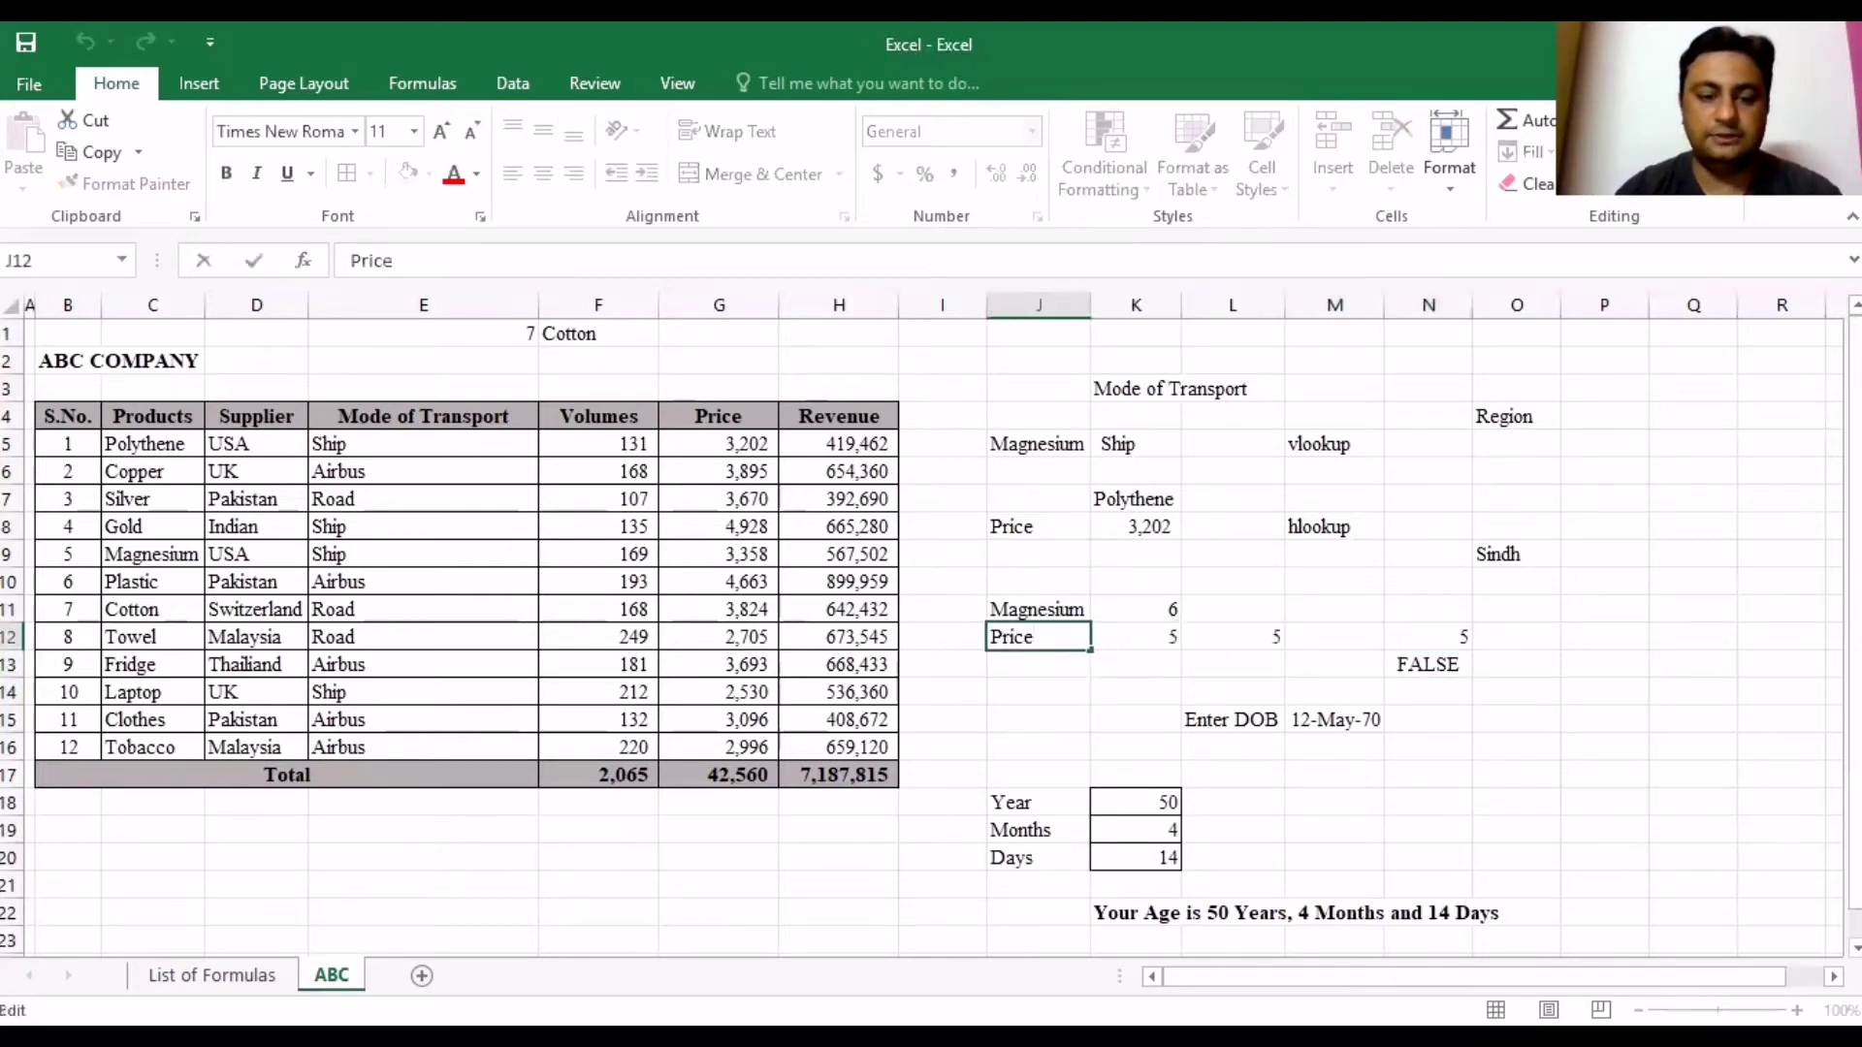
pyautogui.write('s')
pyautogui.press('Return')
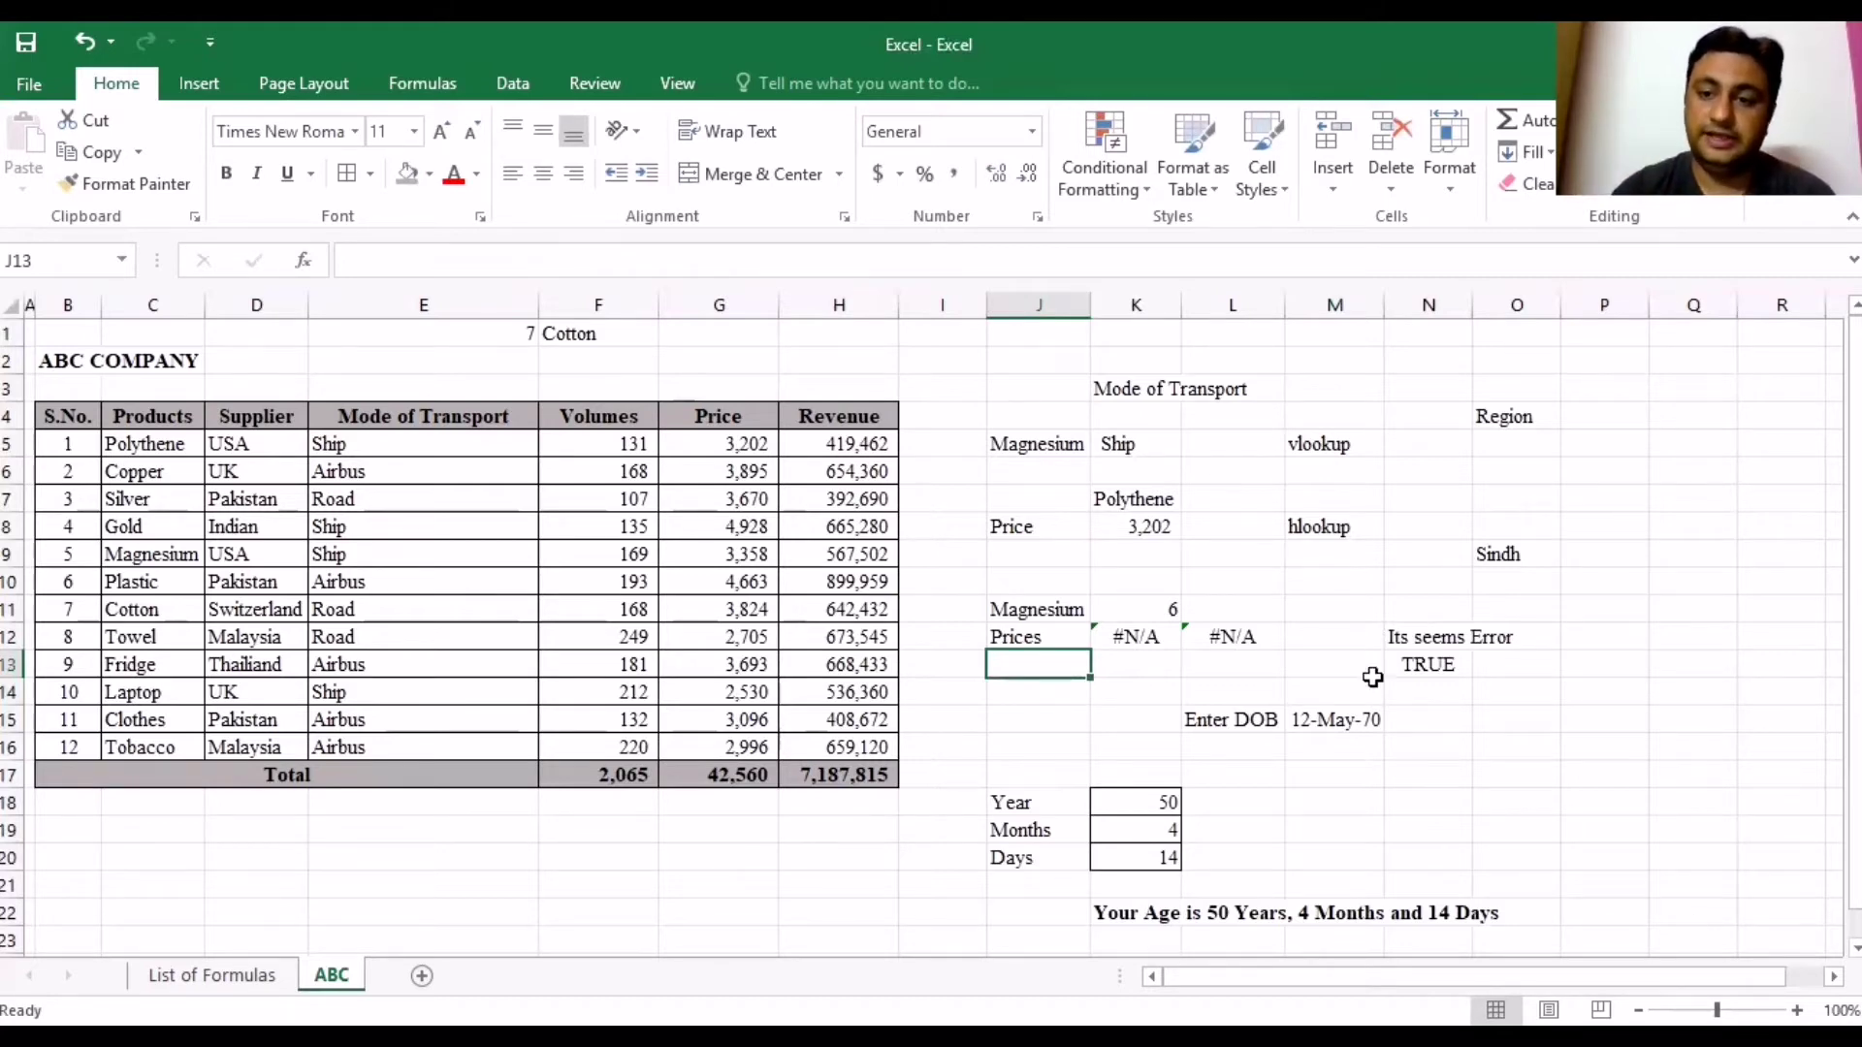
pyautogui.click(1418, 660)
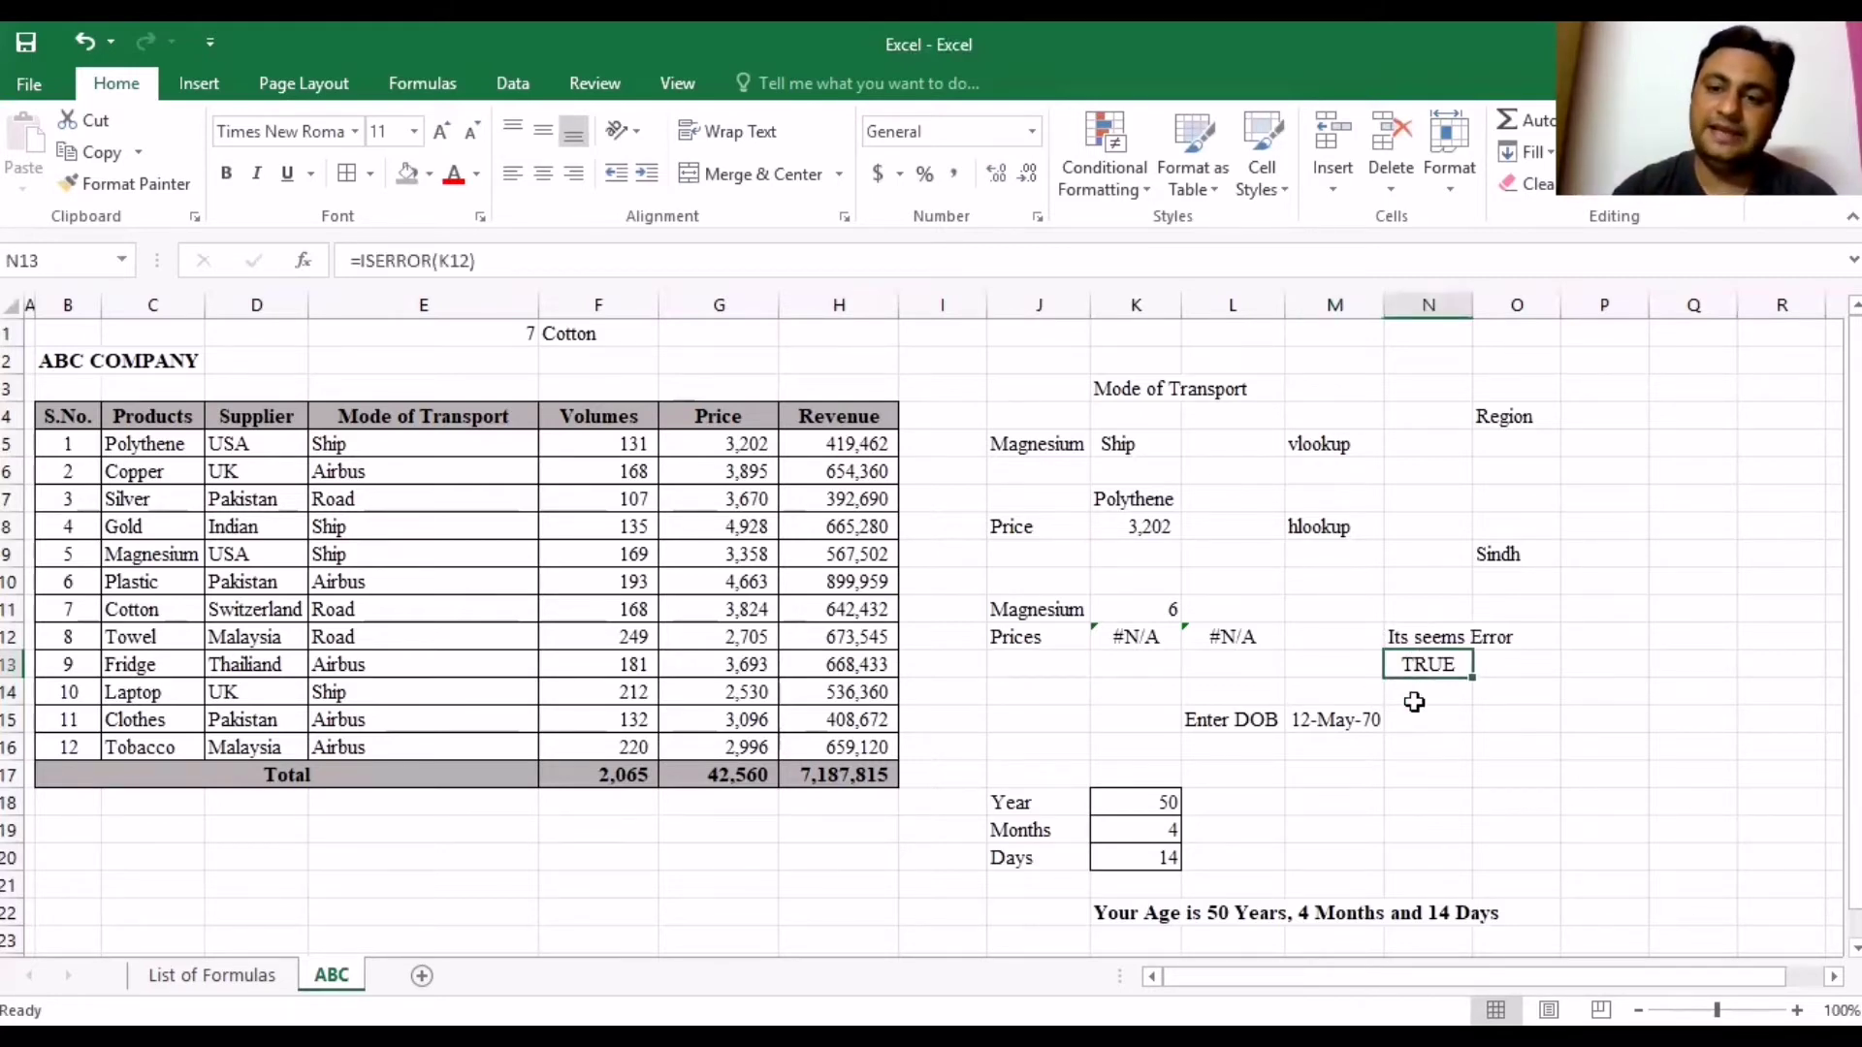
# Undo the label change in J12 and review the ISERROR and IFERROR formulas in N13 and N12.
pyautogui.click(1034, 635)
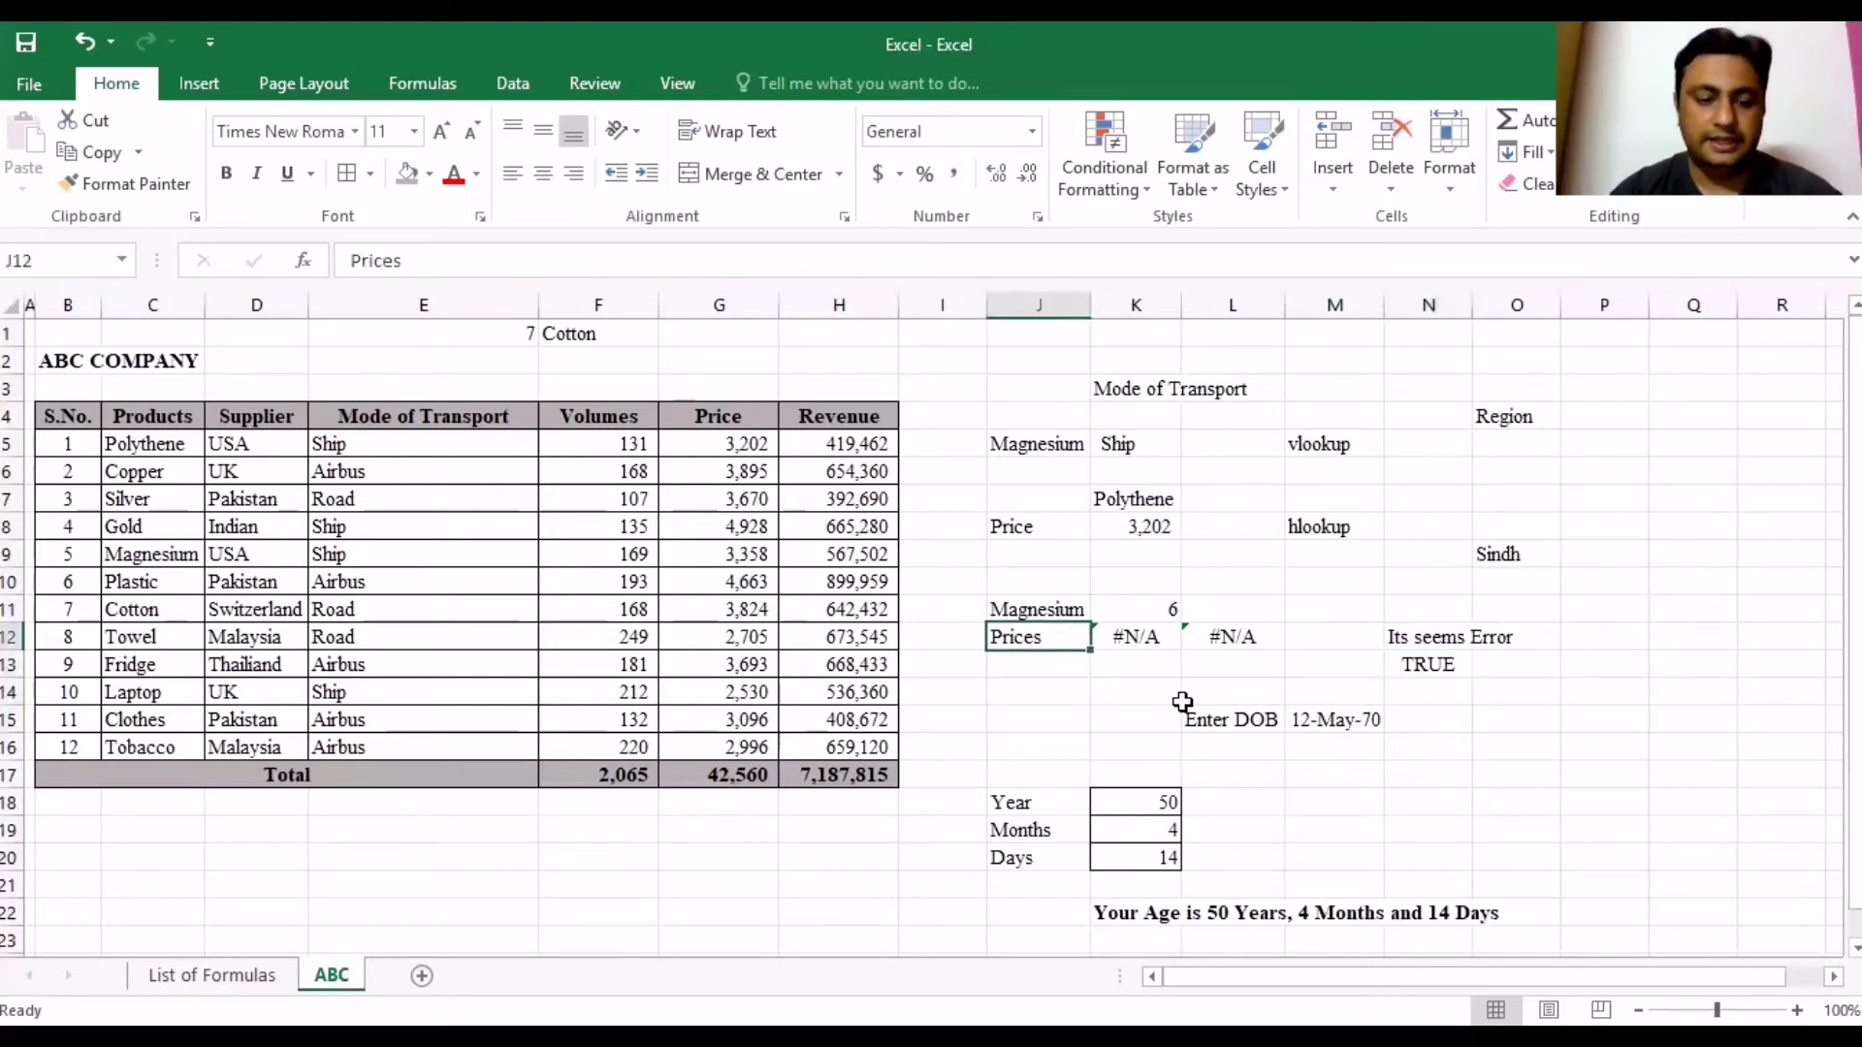
pyautogui.hotkey('ctrl', 'z')
pyautogui.click(1445, 663)
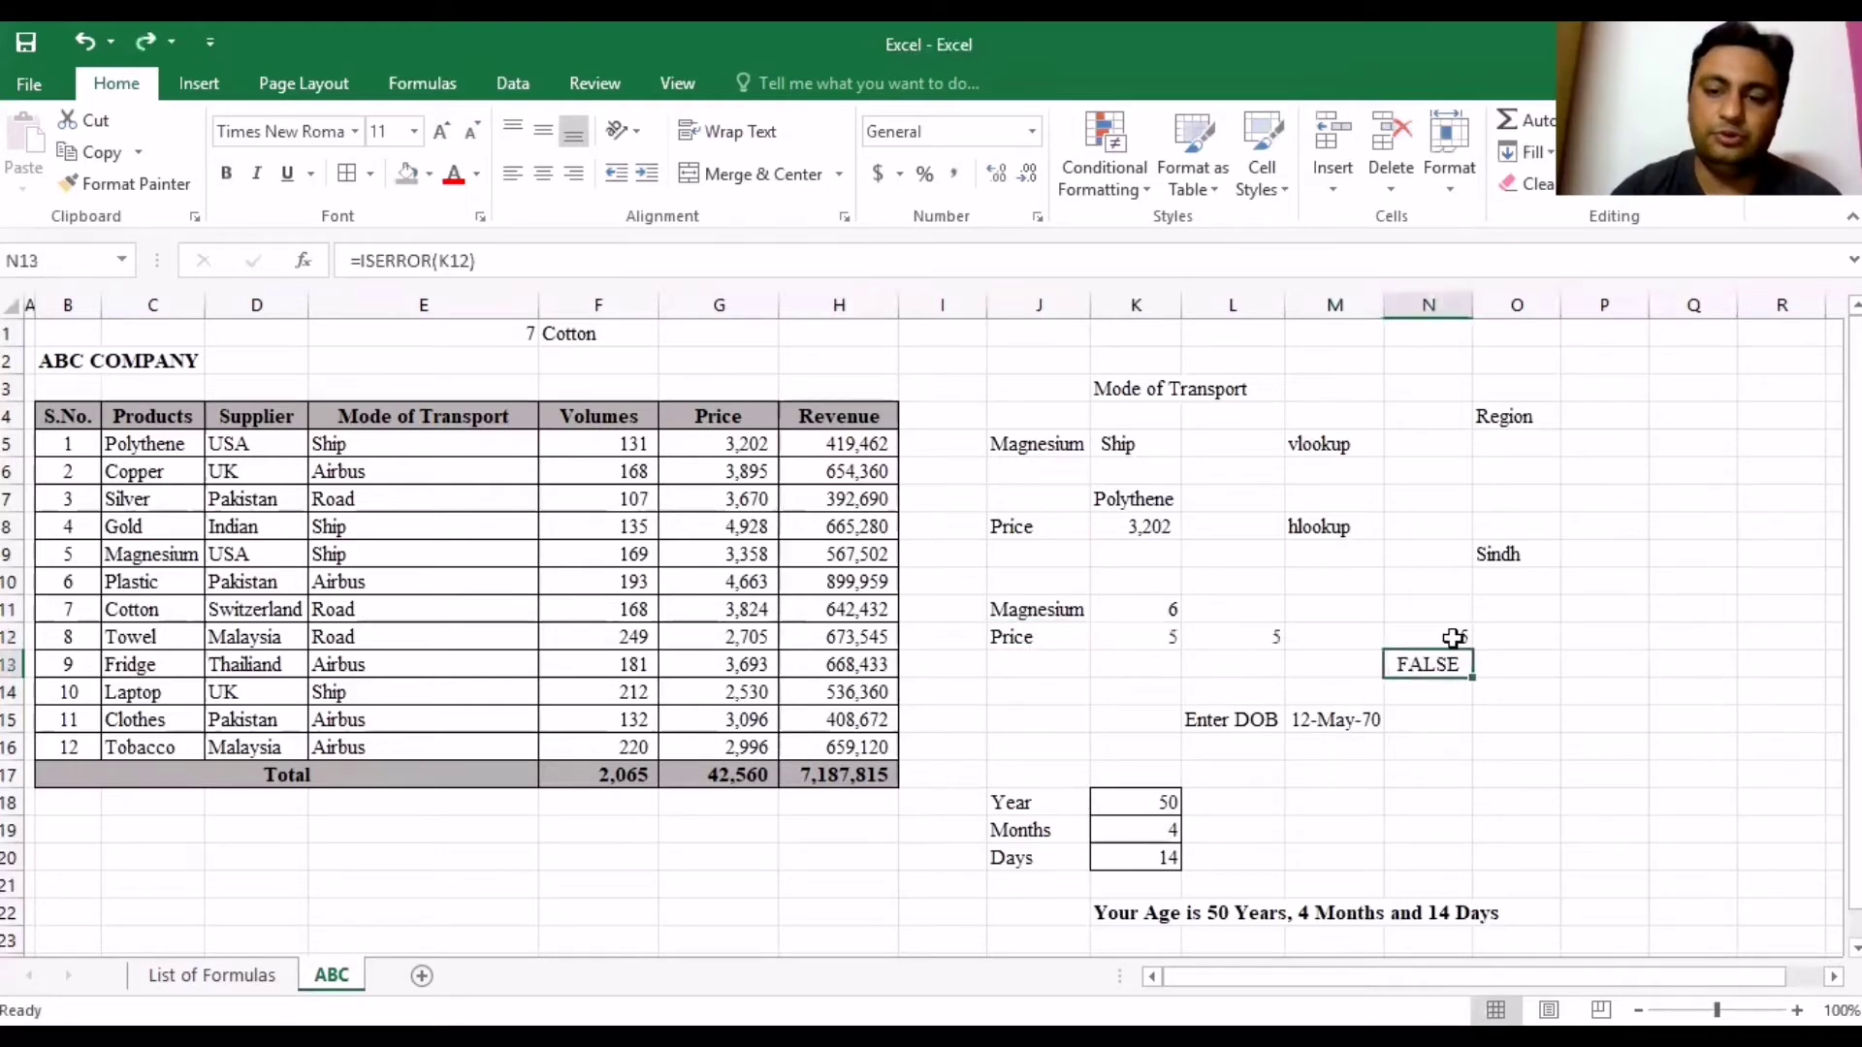
pyautogui.click(1460, 642)
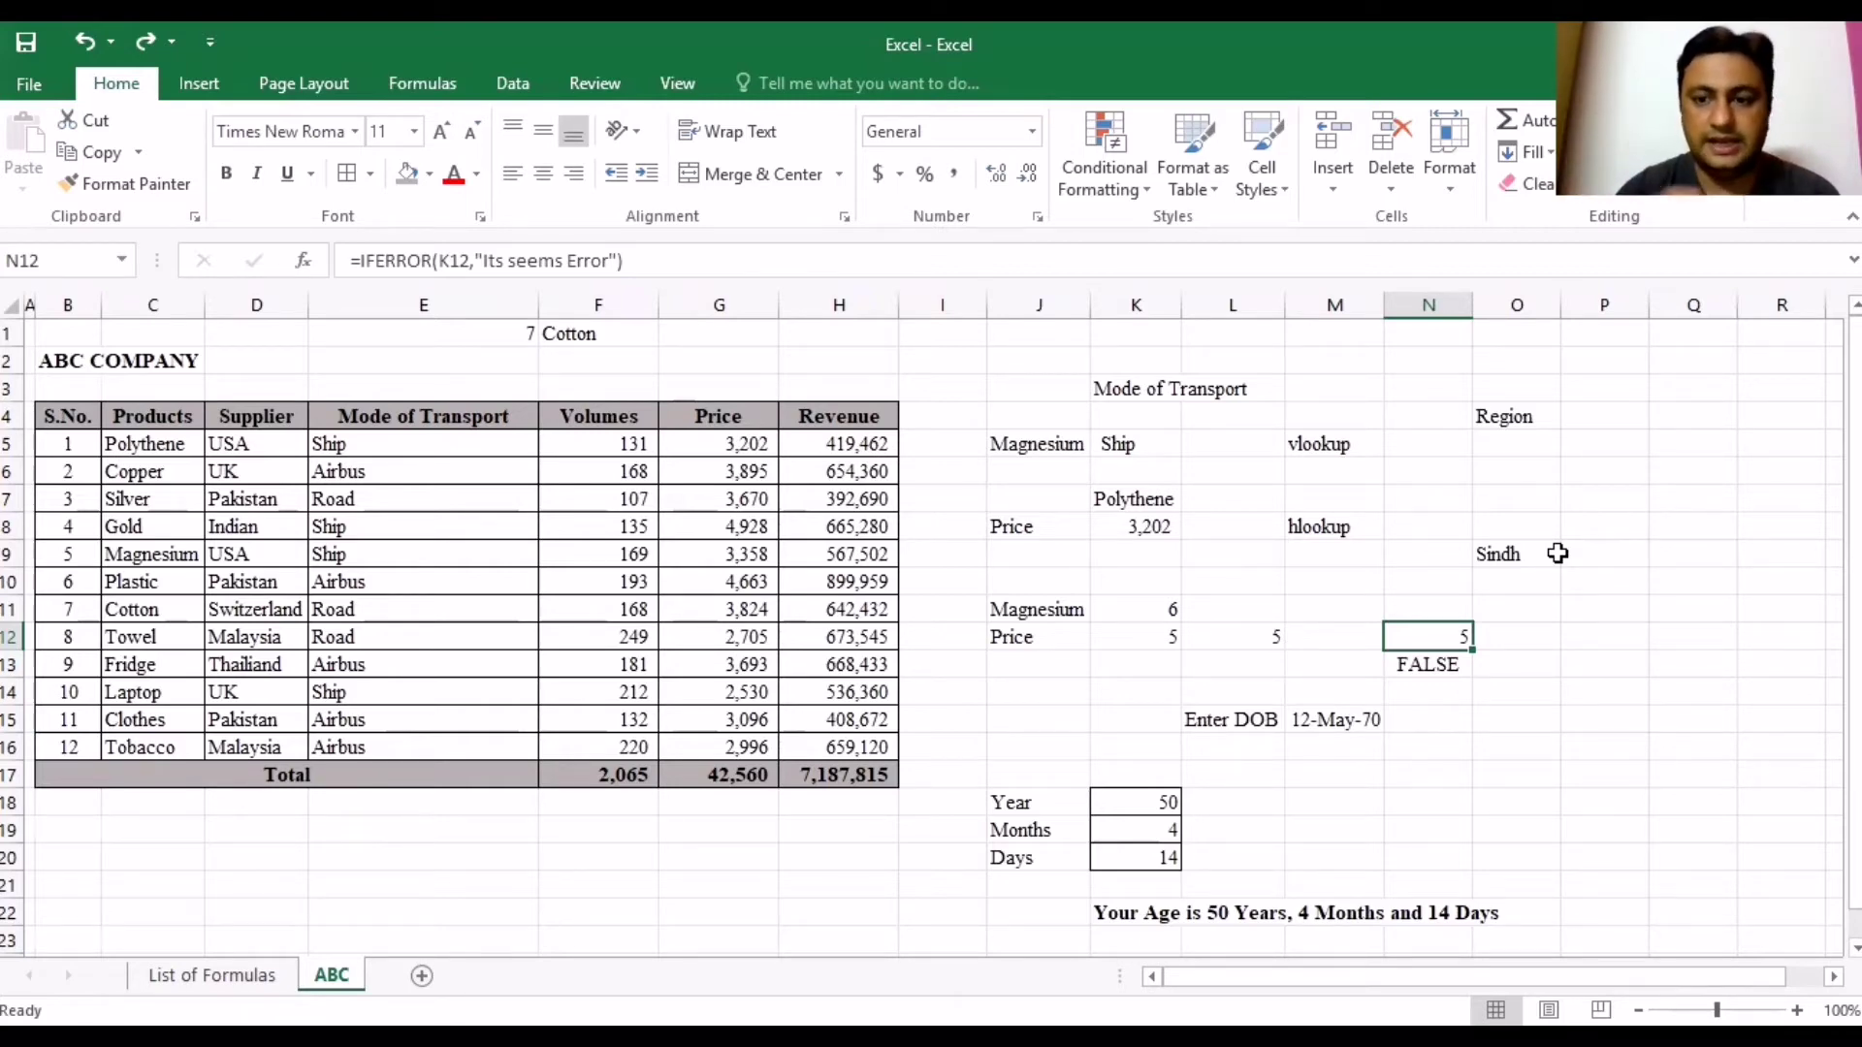
# Try to enter the formula =if(iserror(K12)) in cell O13.
pyautogui.click(1455, 676)
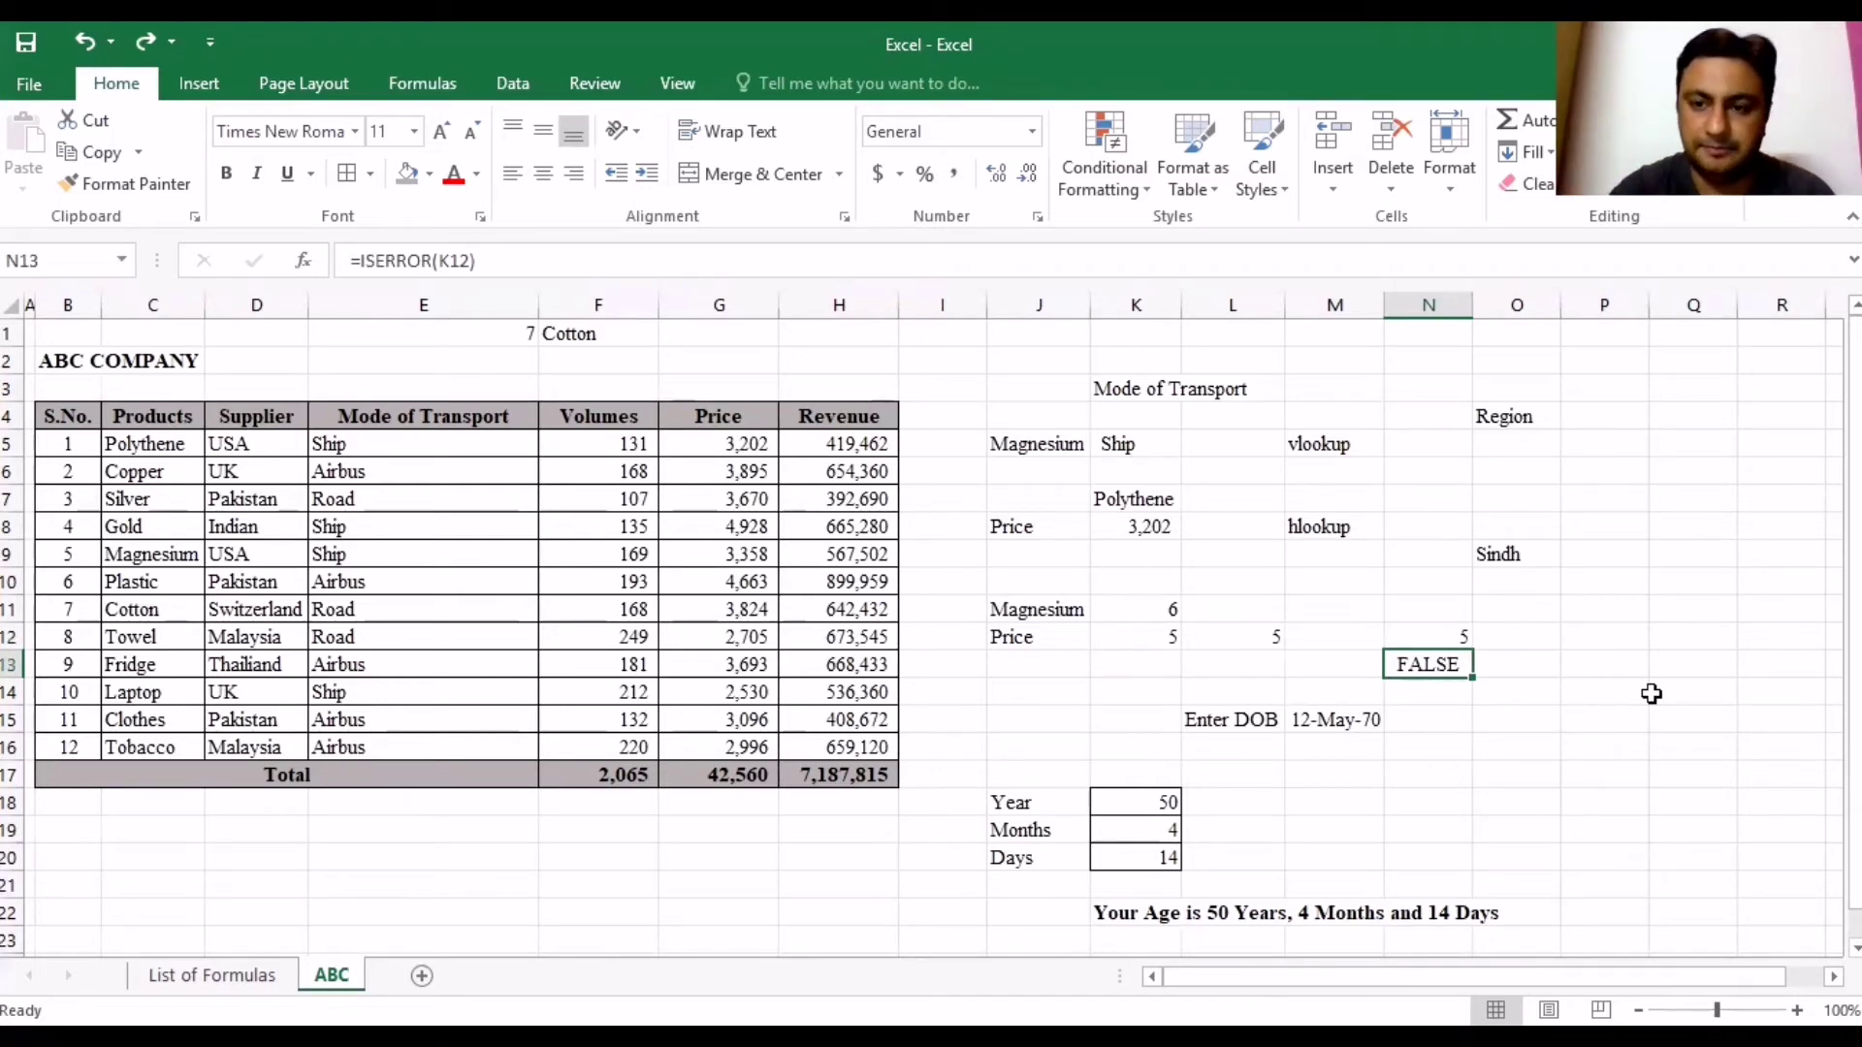
pyautogui.click(1537, 663)
pyautogui.write('=')
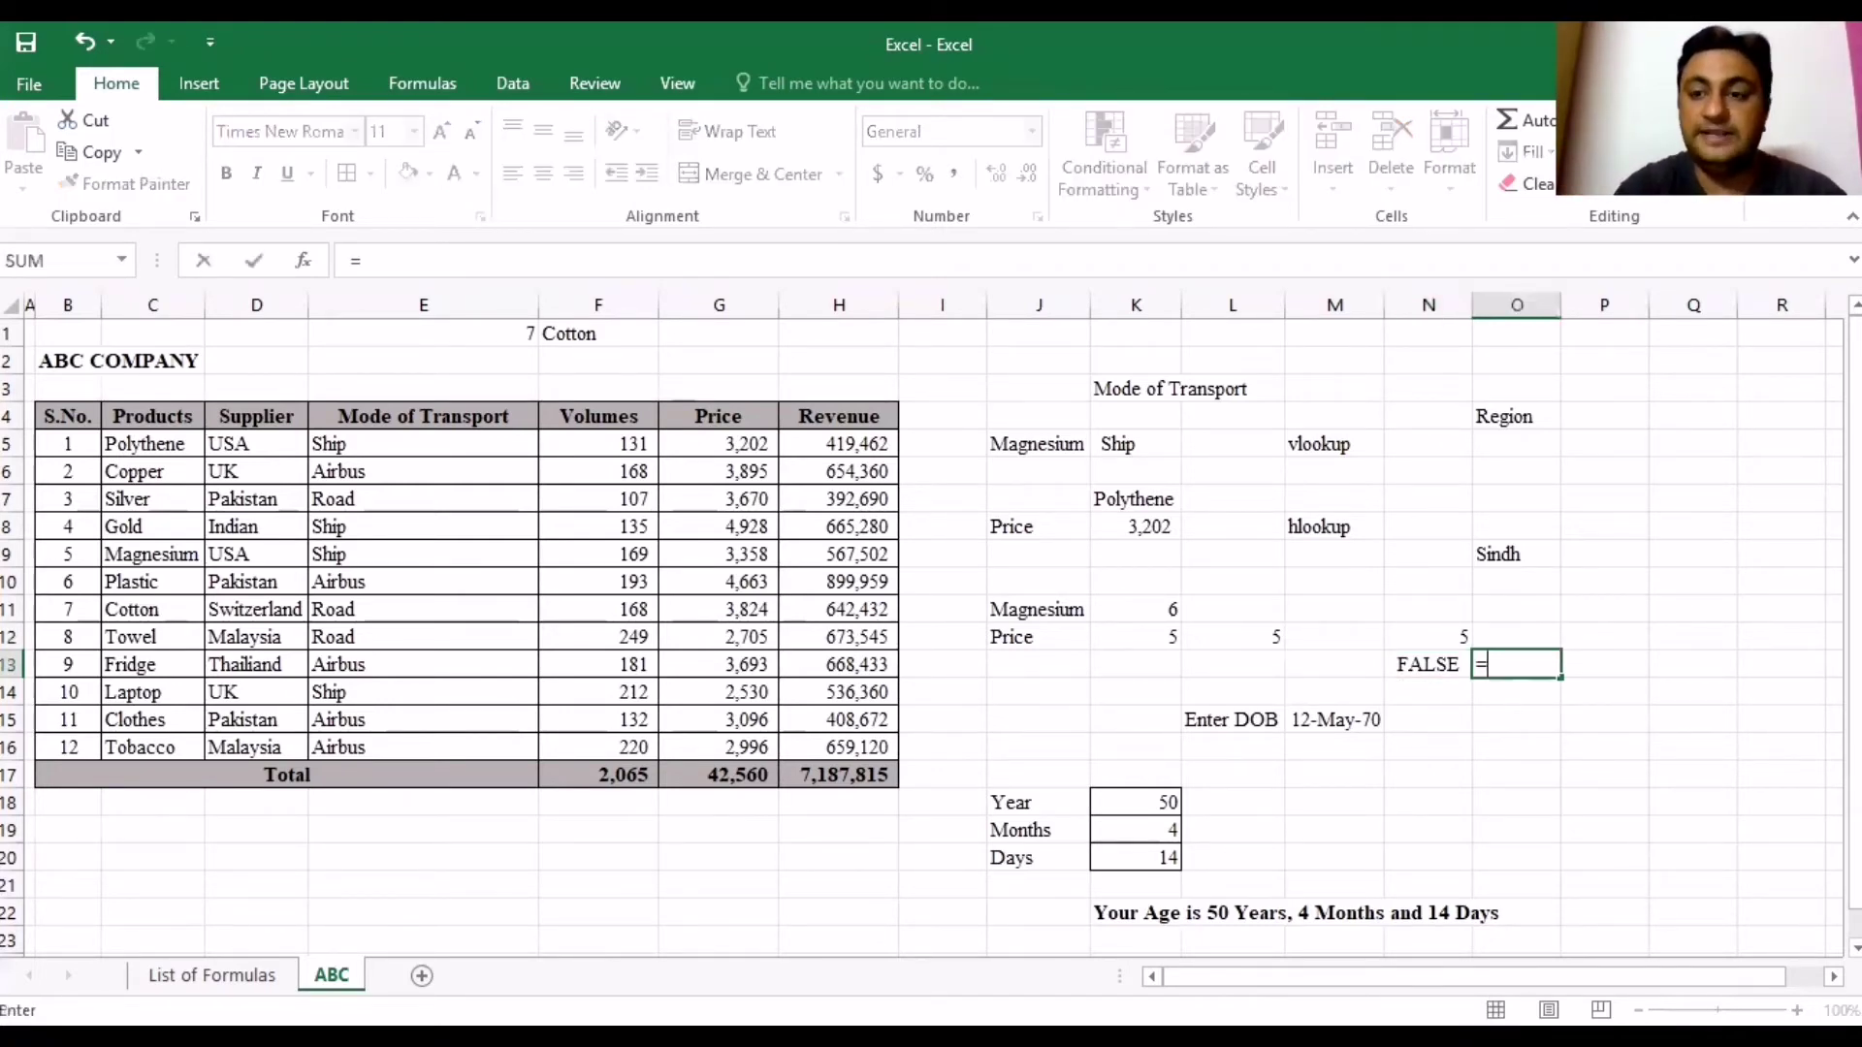
pyautogui.write('i')
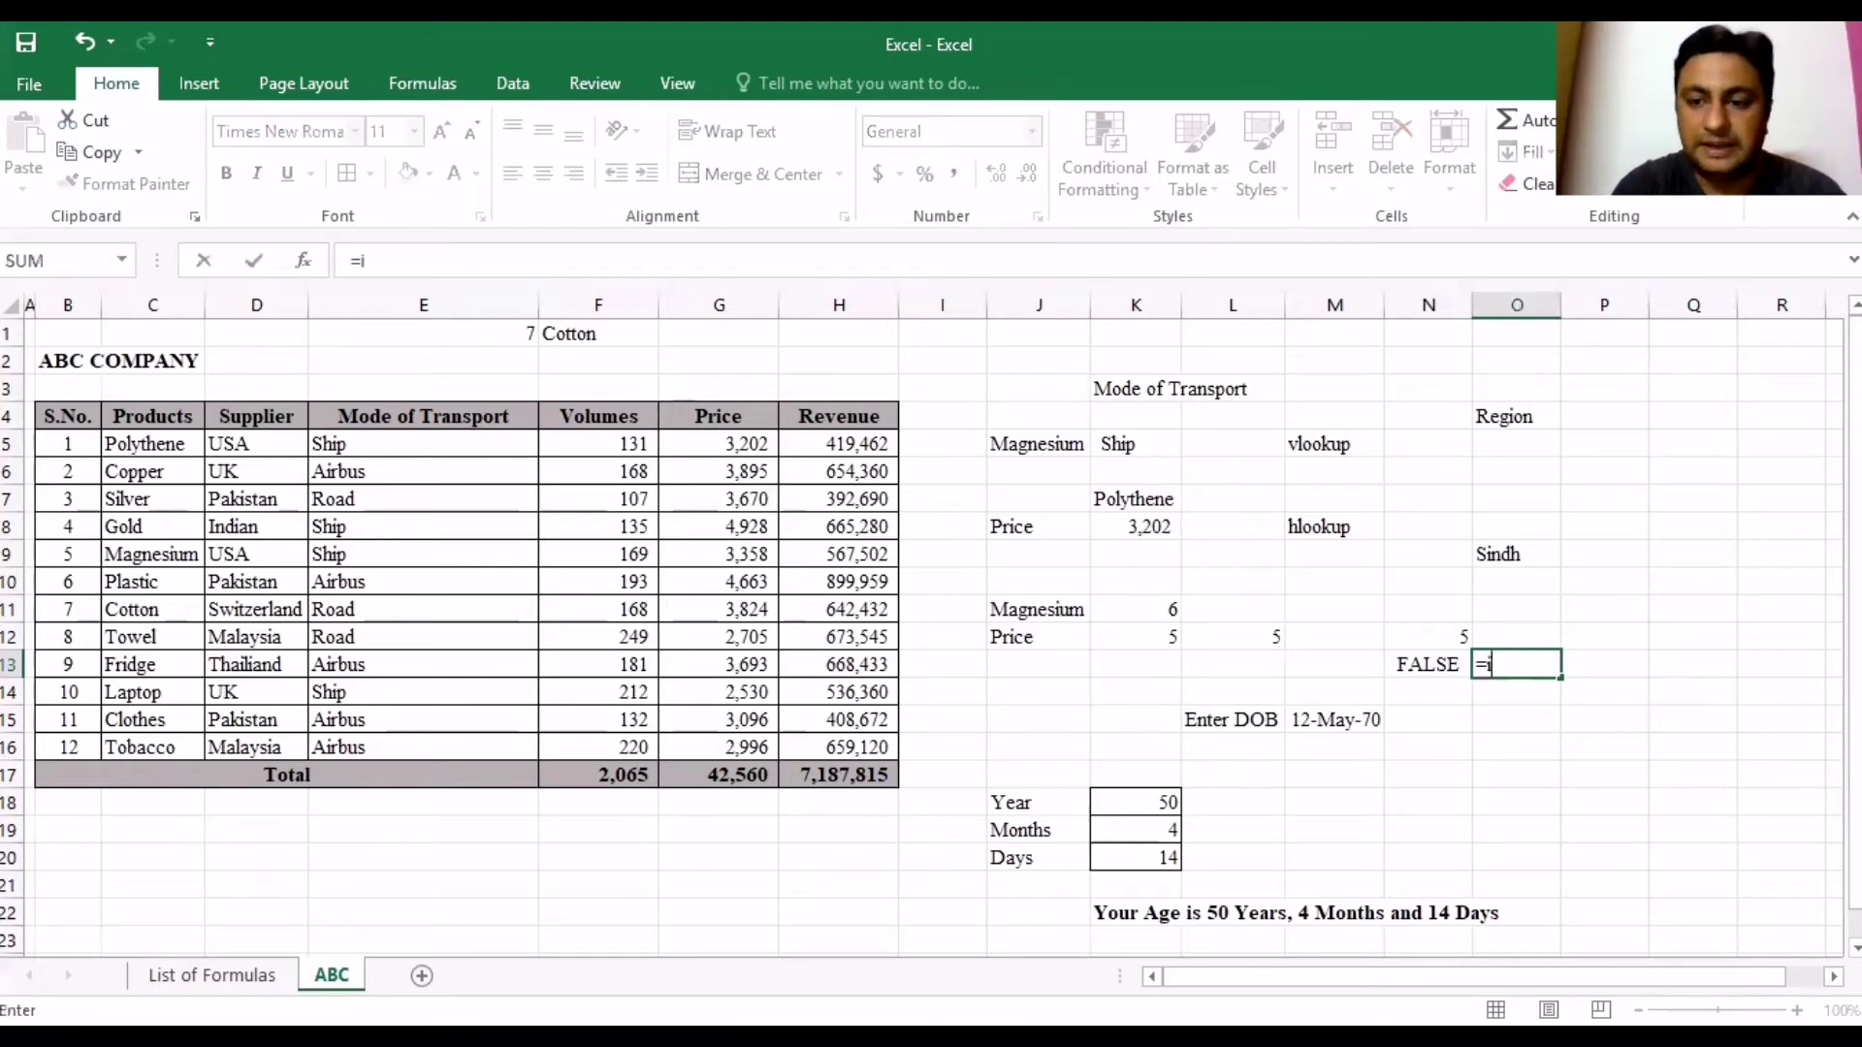
pyautogui.write('f(i')
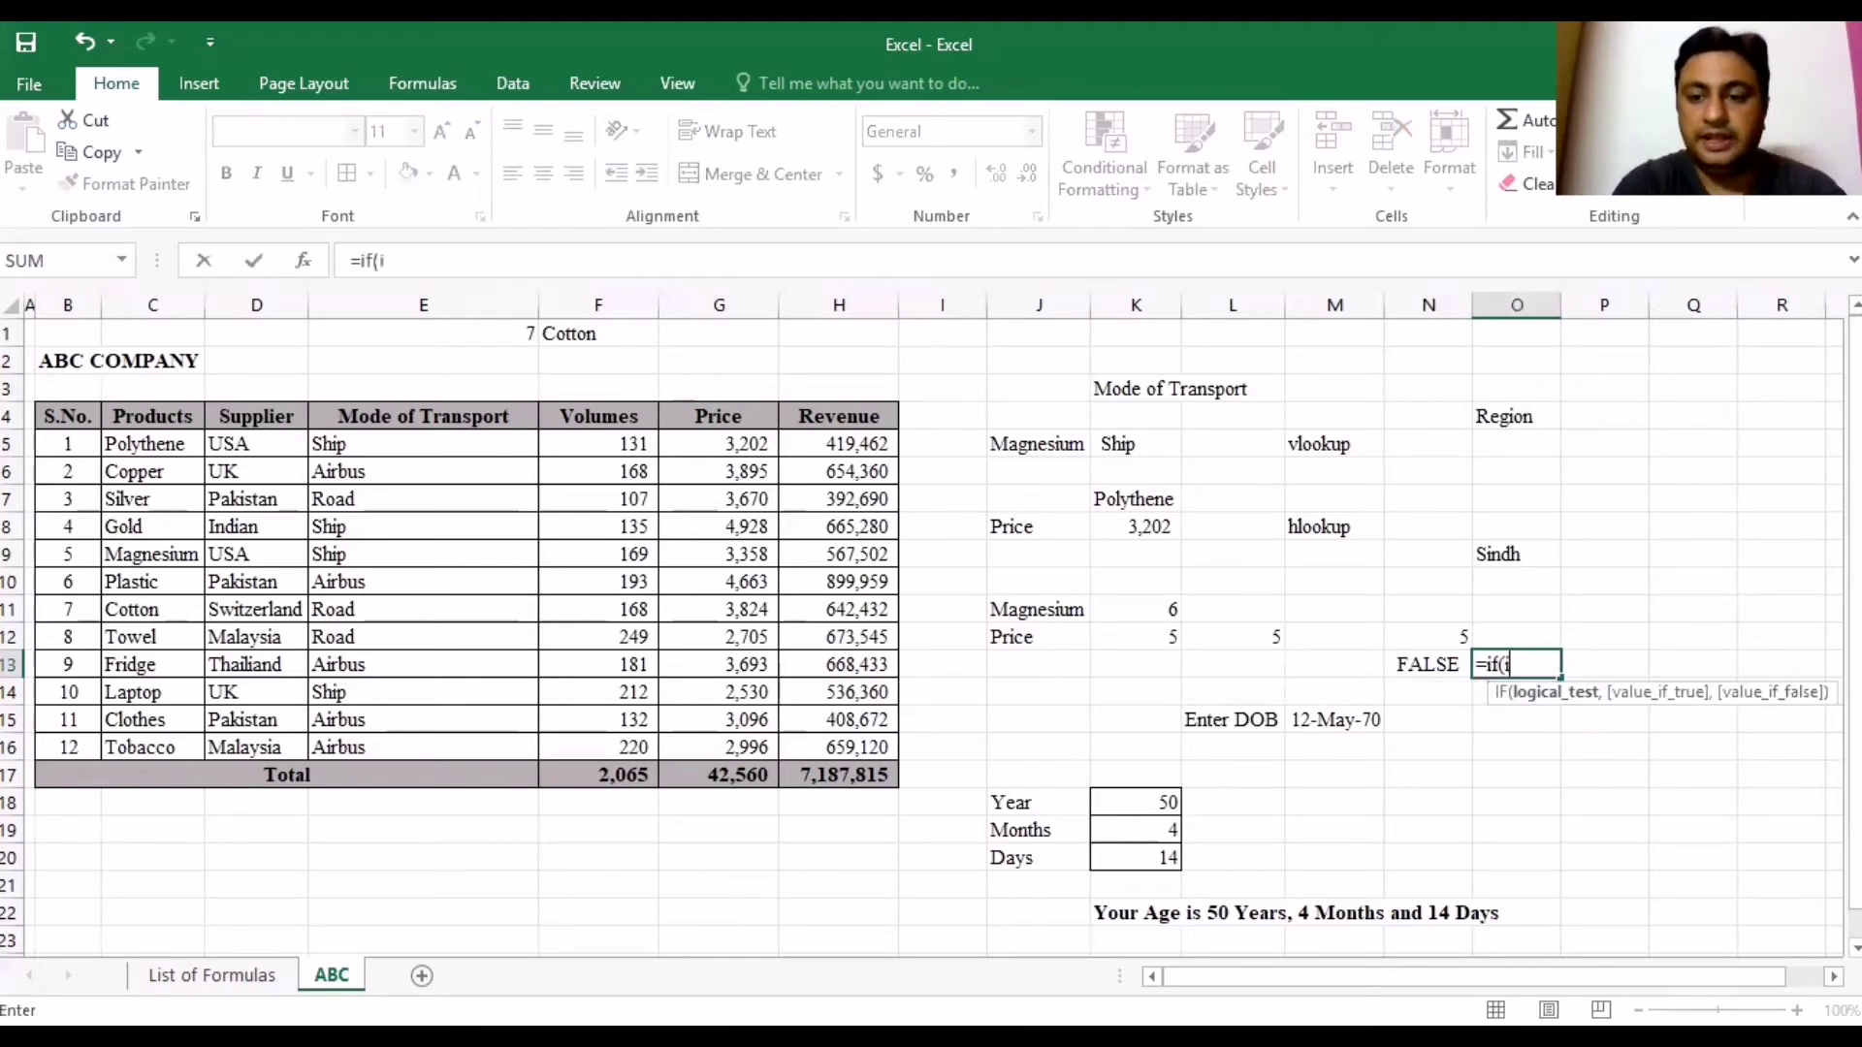
pyautogui.write('serr')
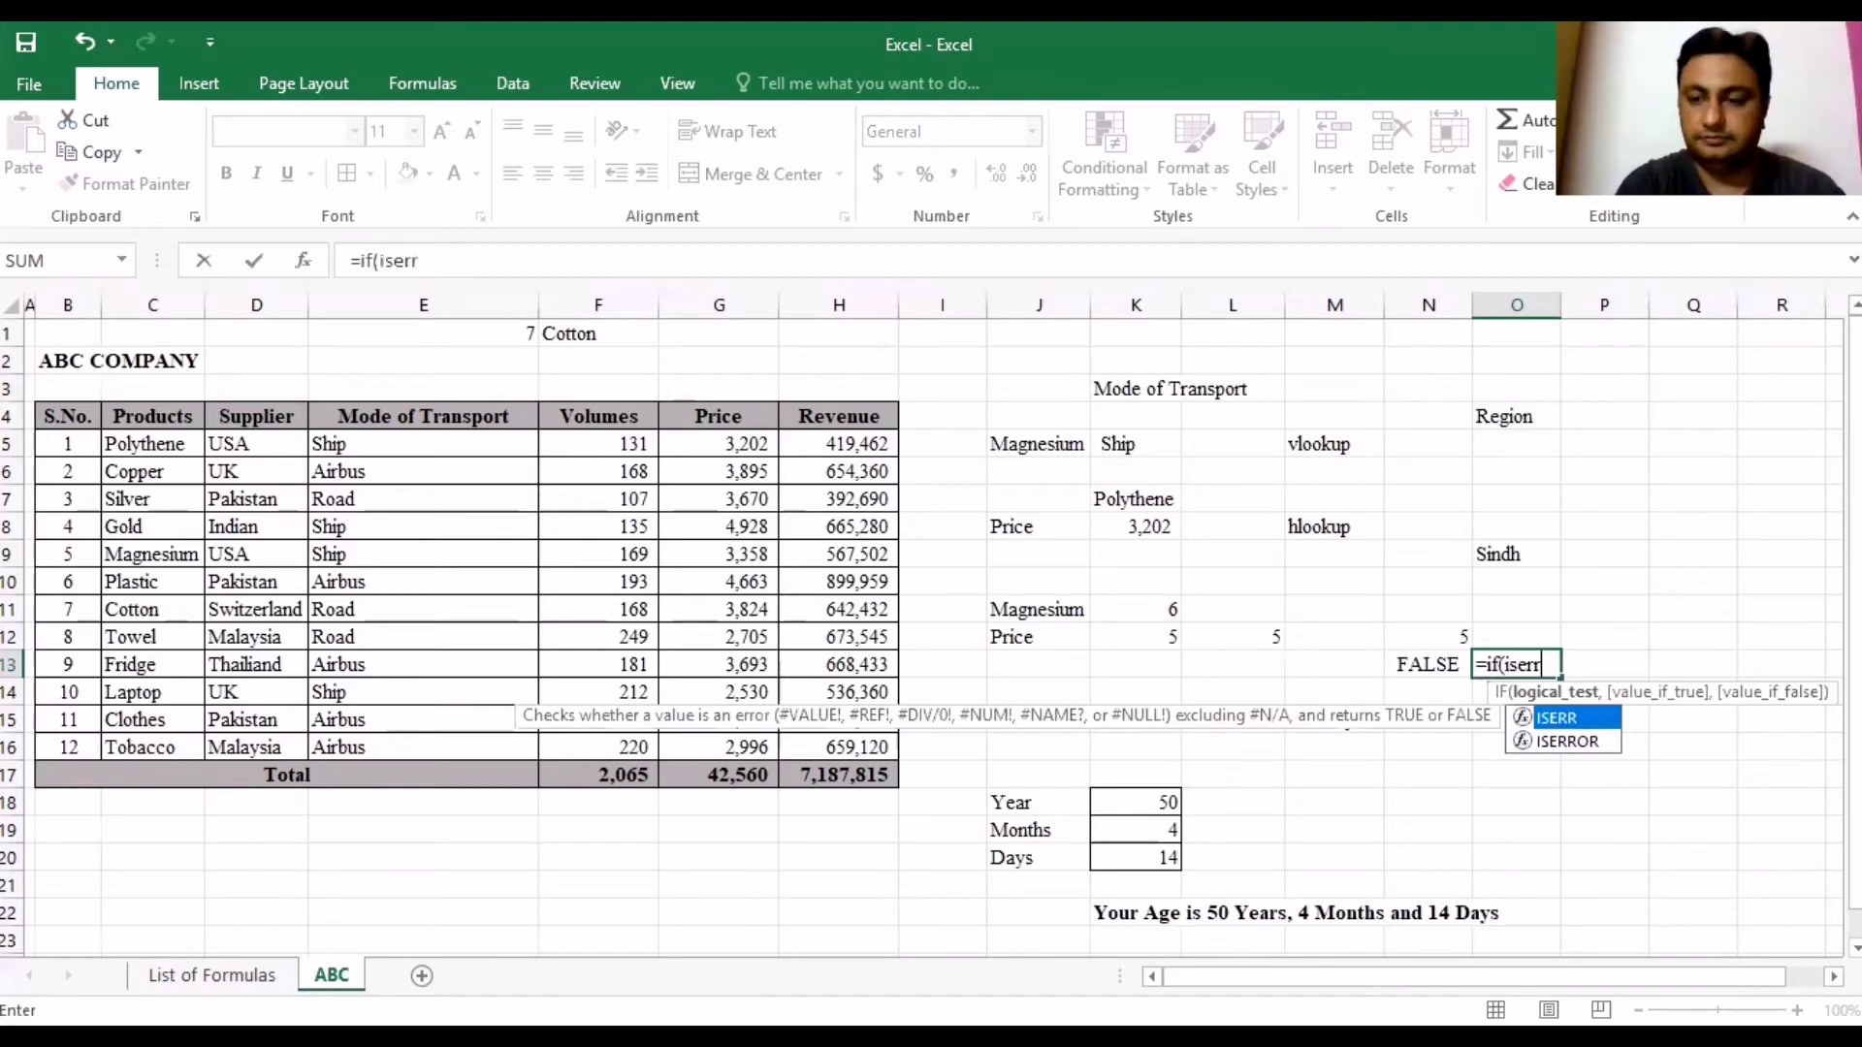
pyautogui.write('or')
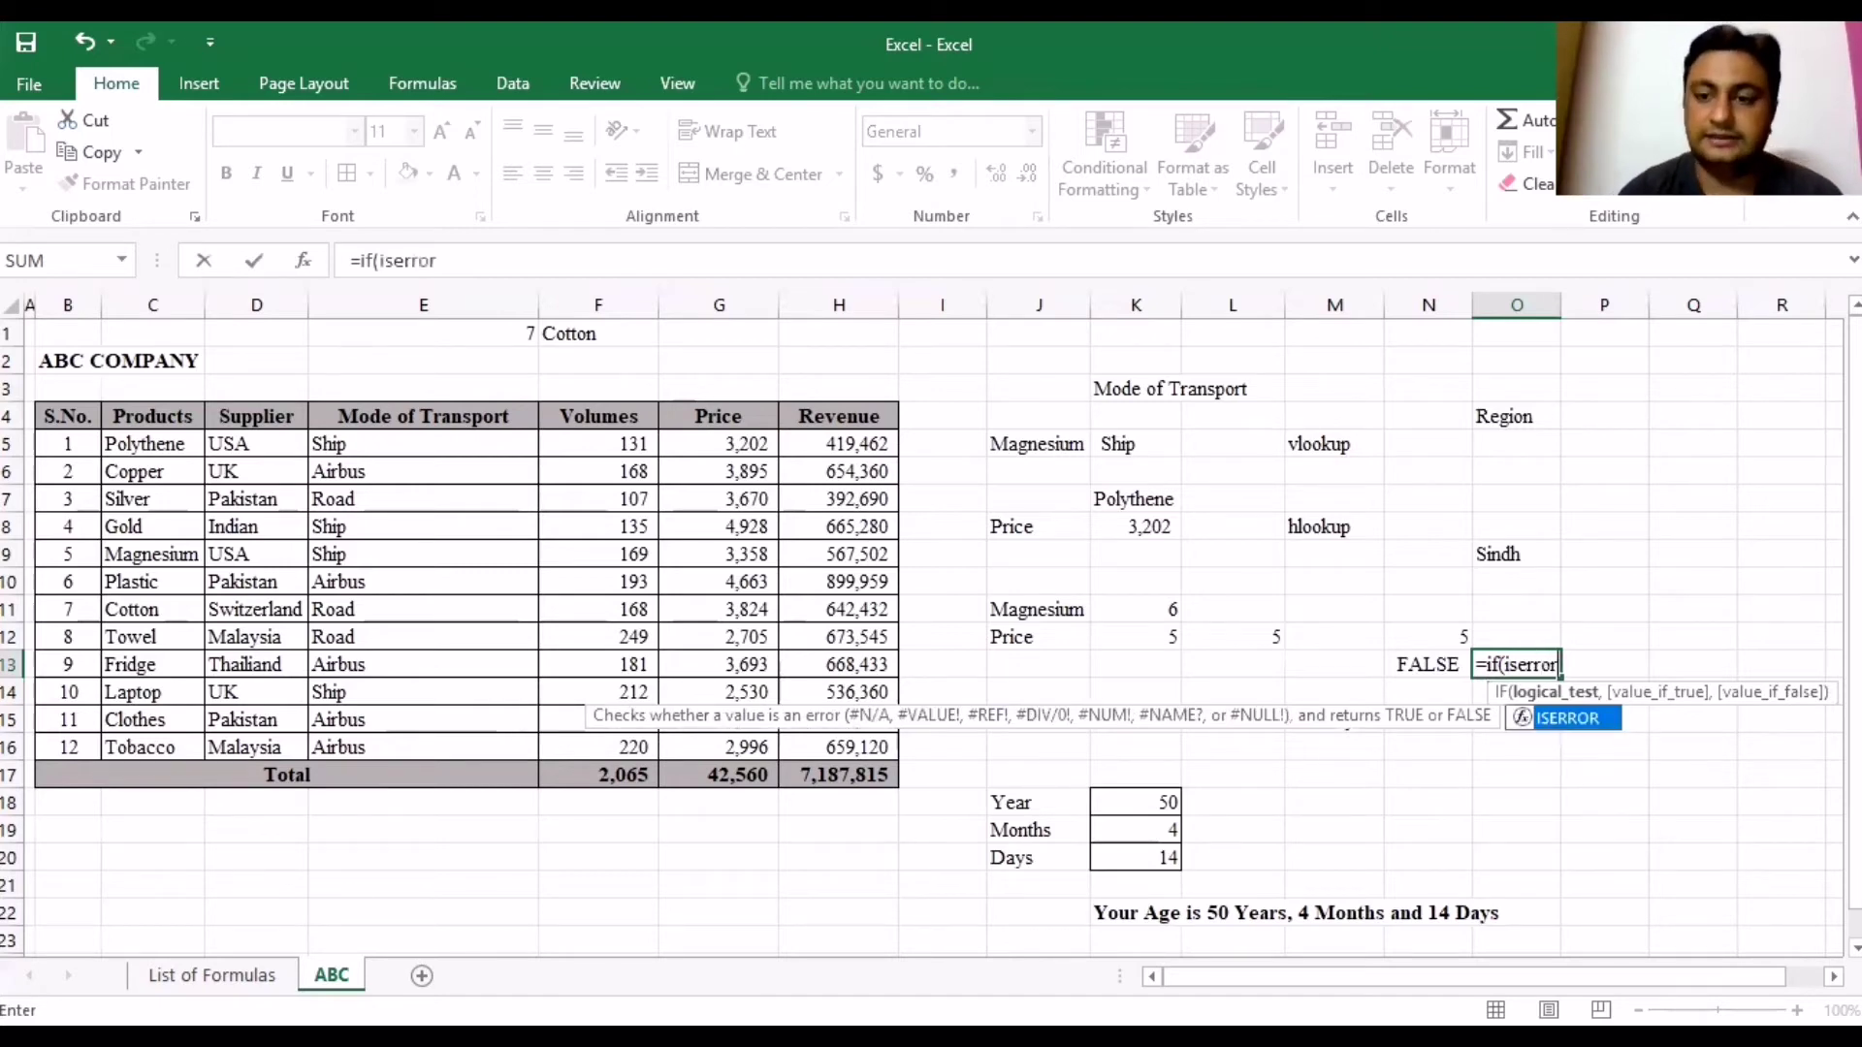
pyautogui.write('(')
pyautogui.click(1146, 636)
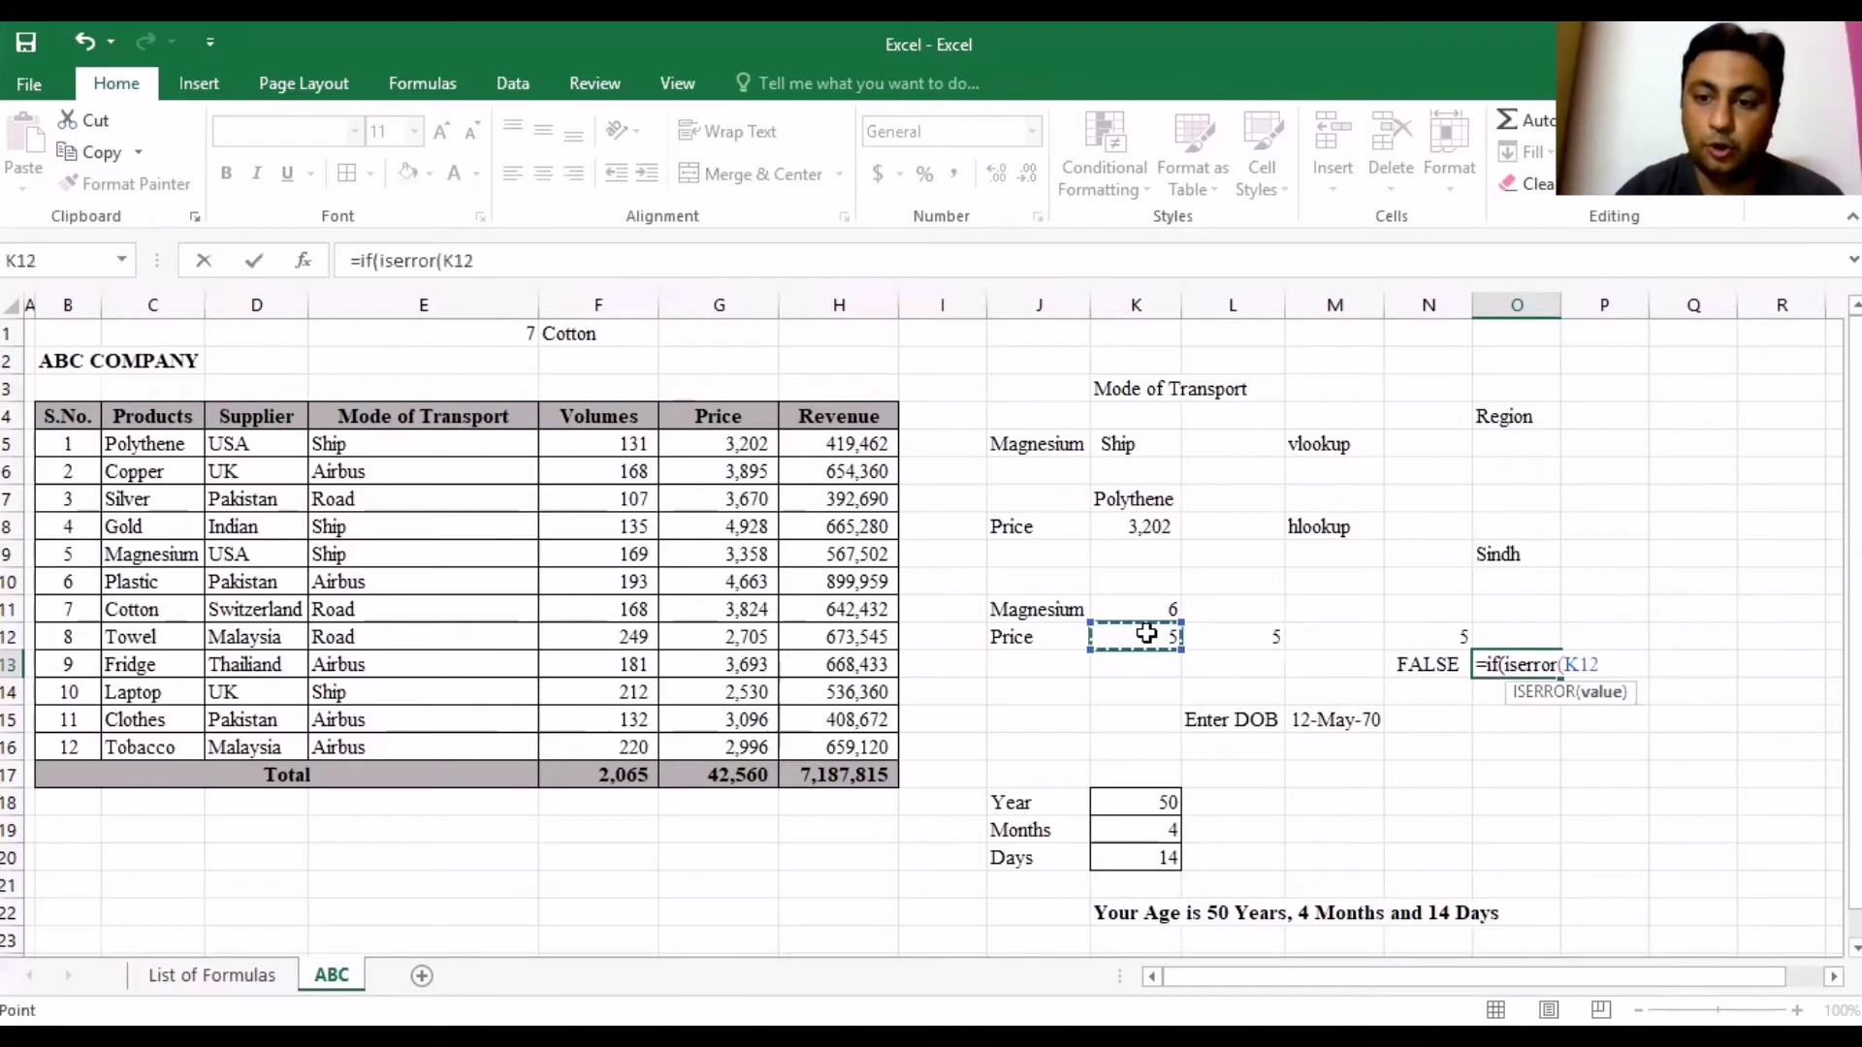
pyautogui.write(')')
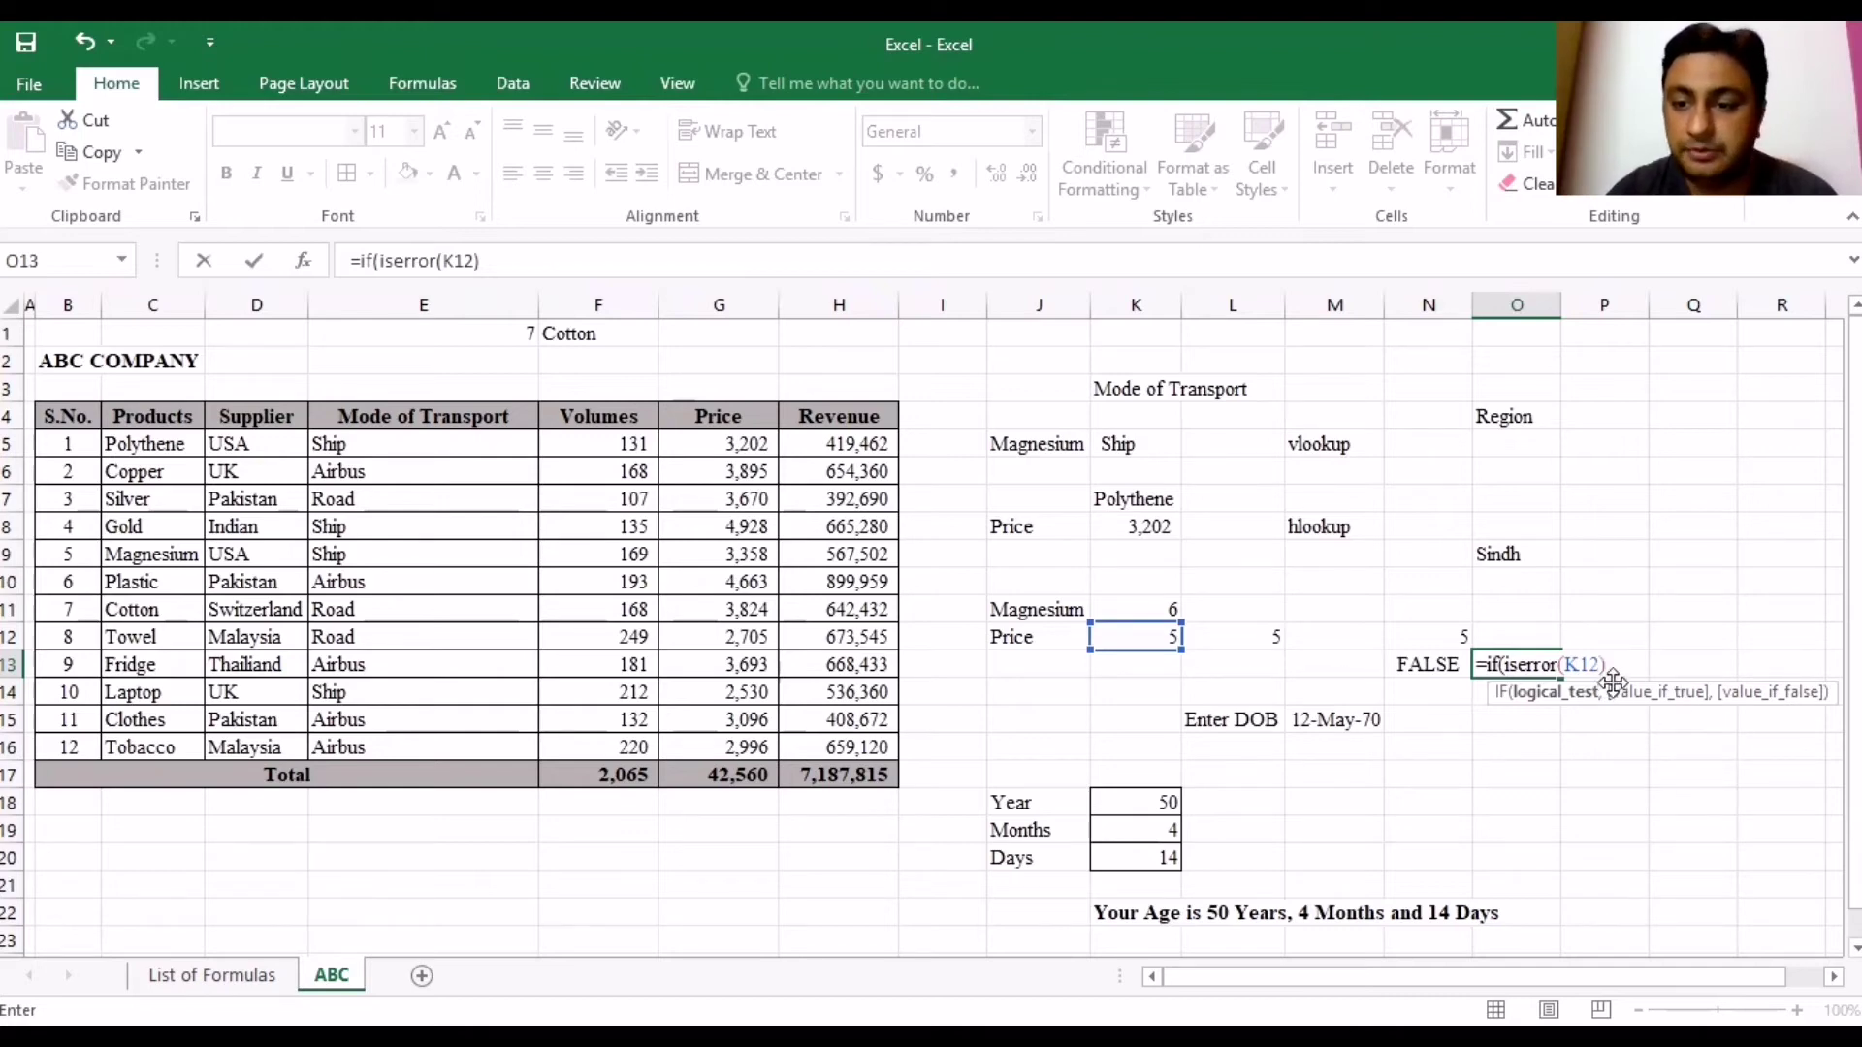
pyautogui.write(')')
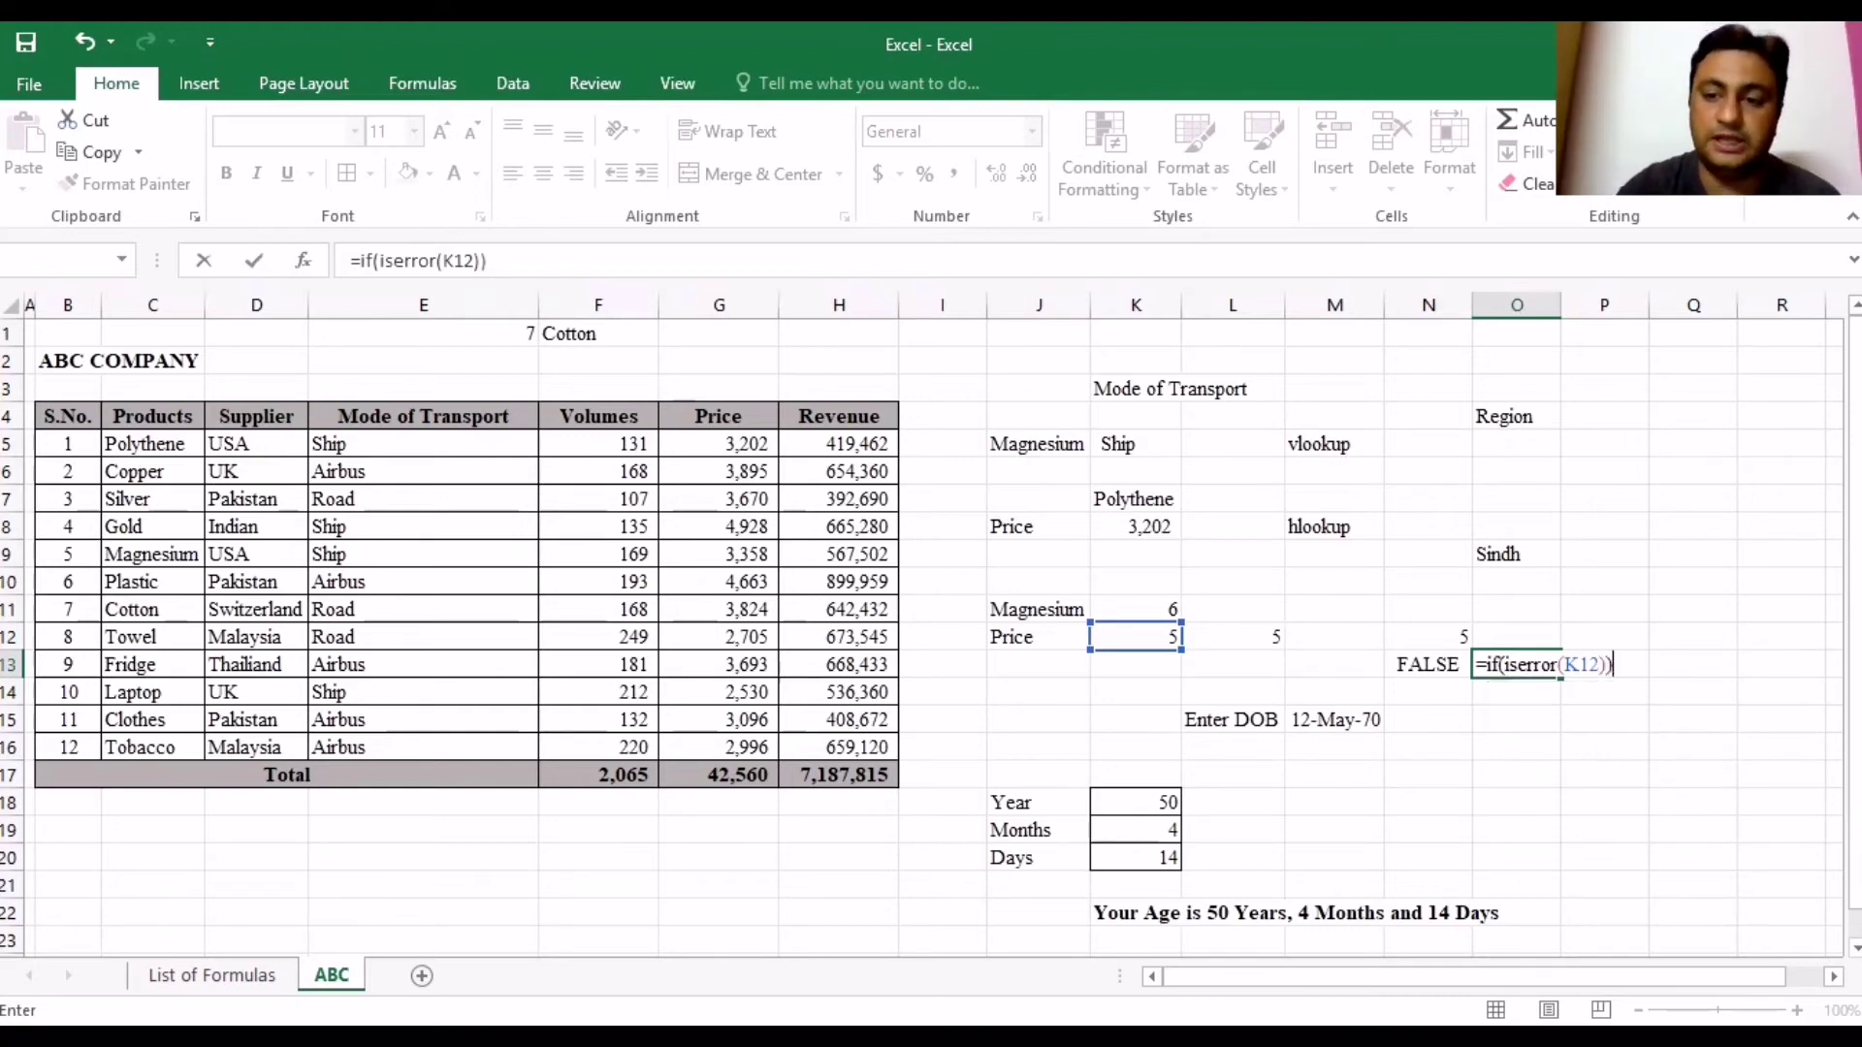
pyautogui.press('Return')
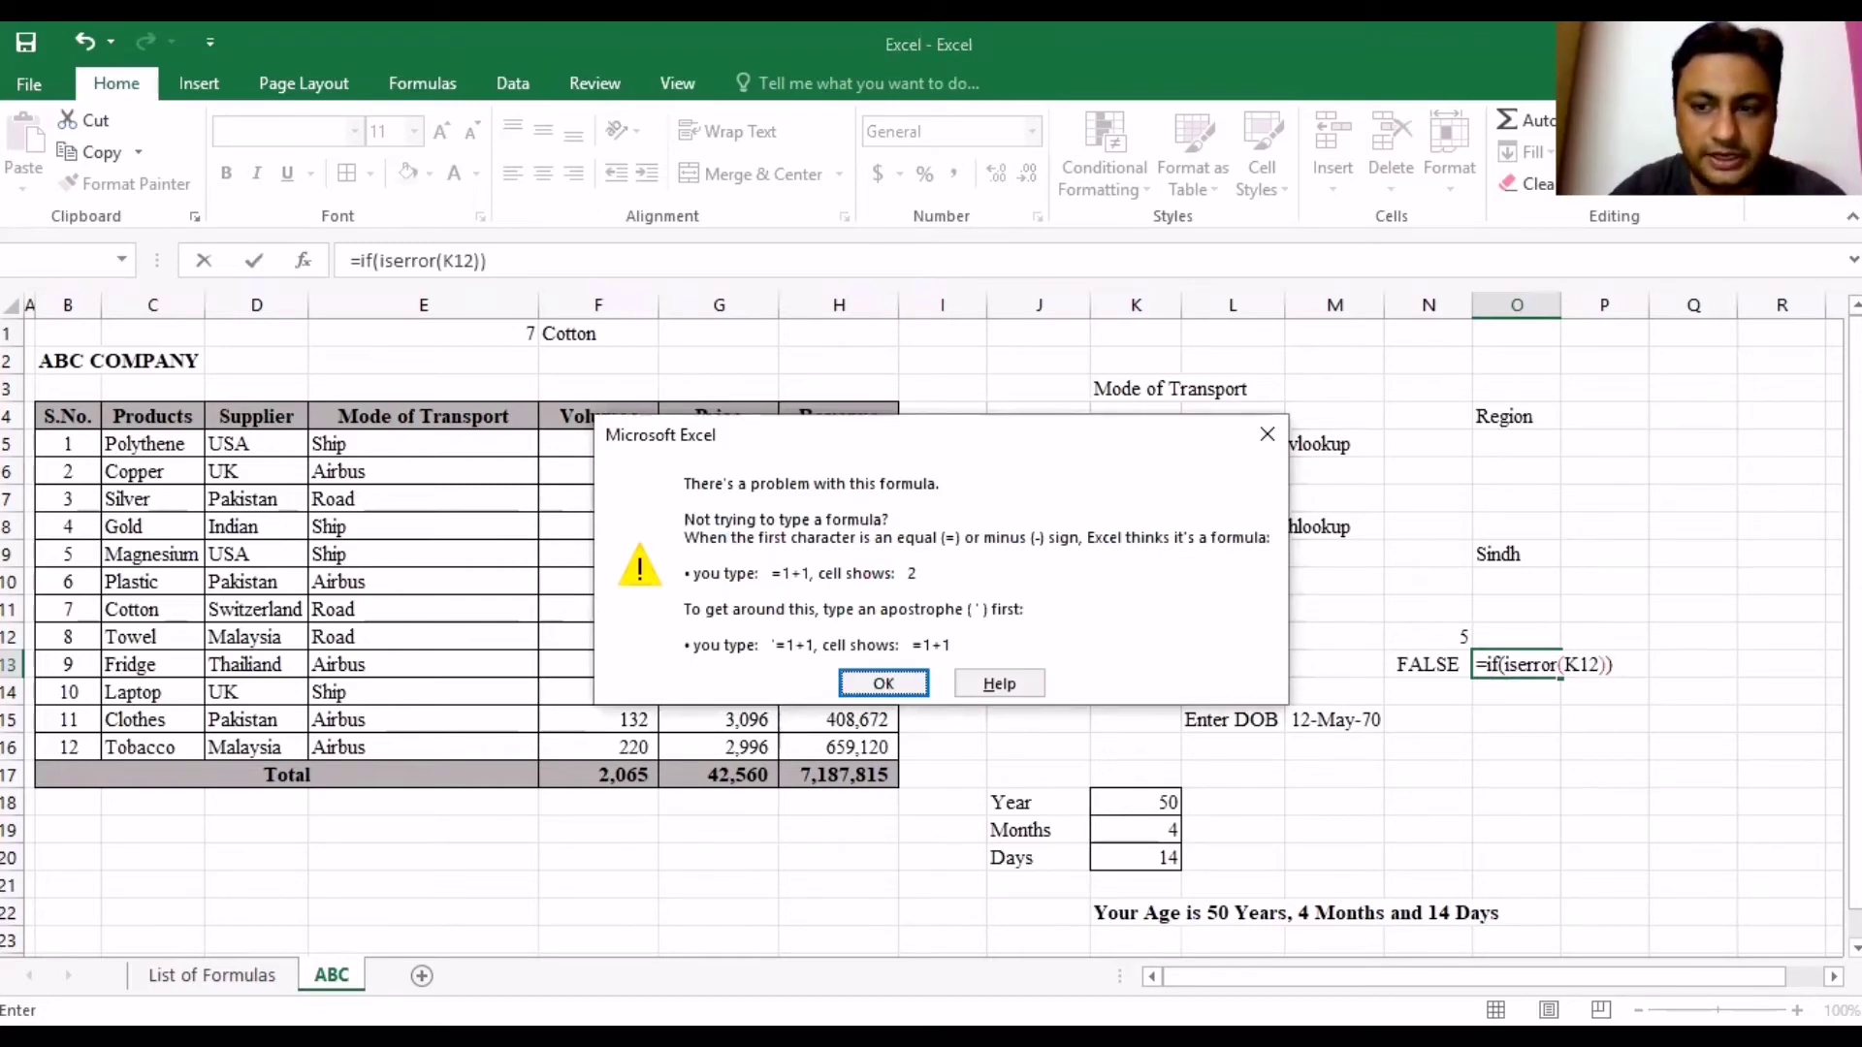
pyautogui.press('Return')
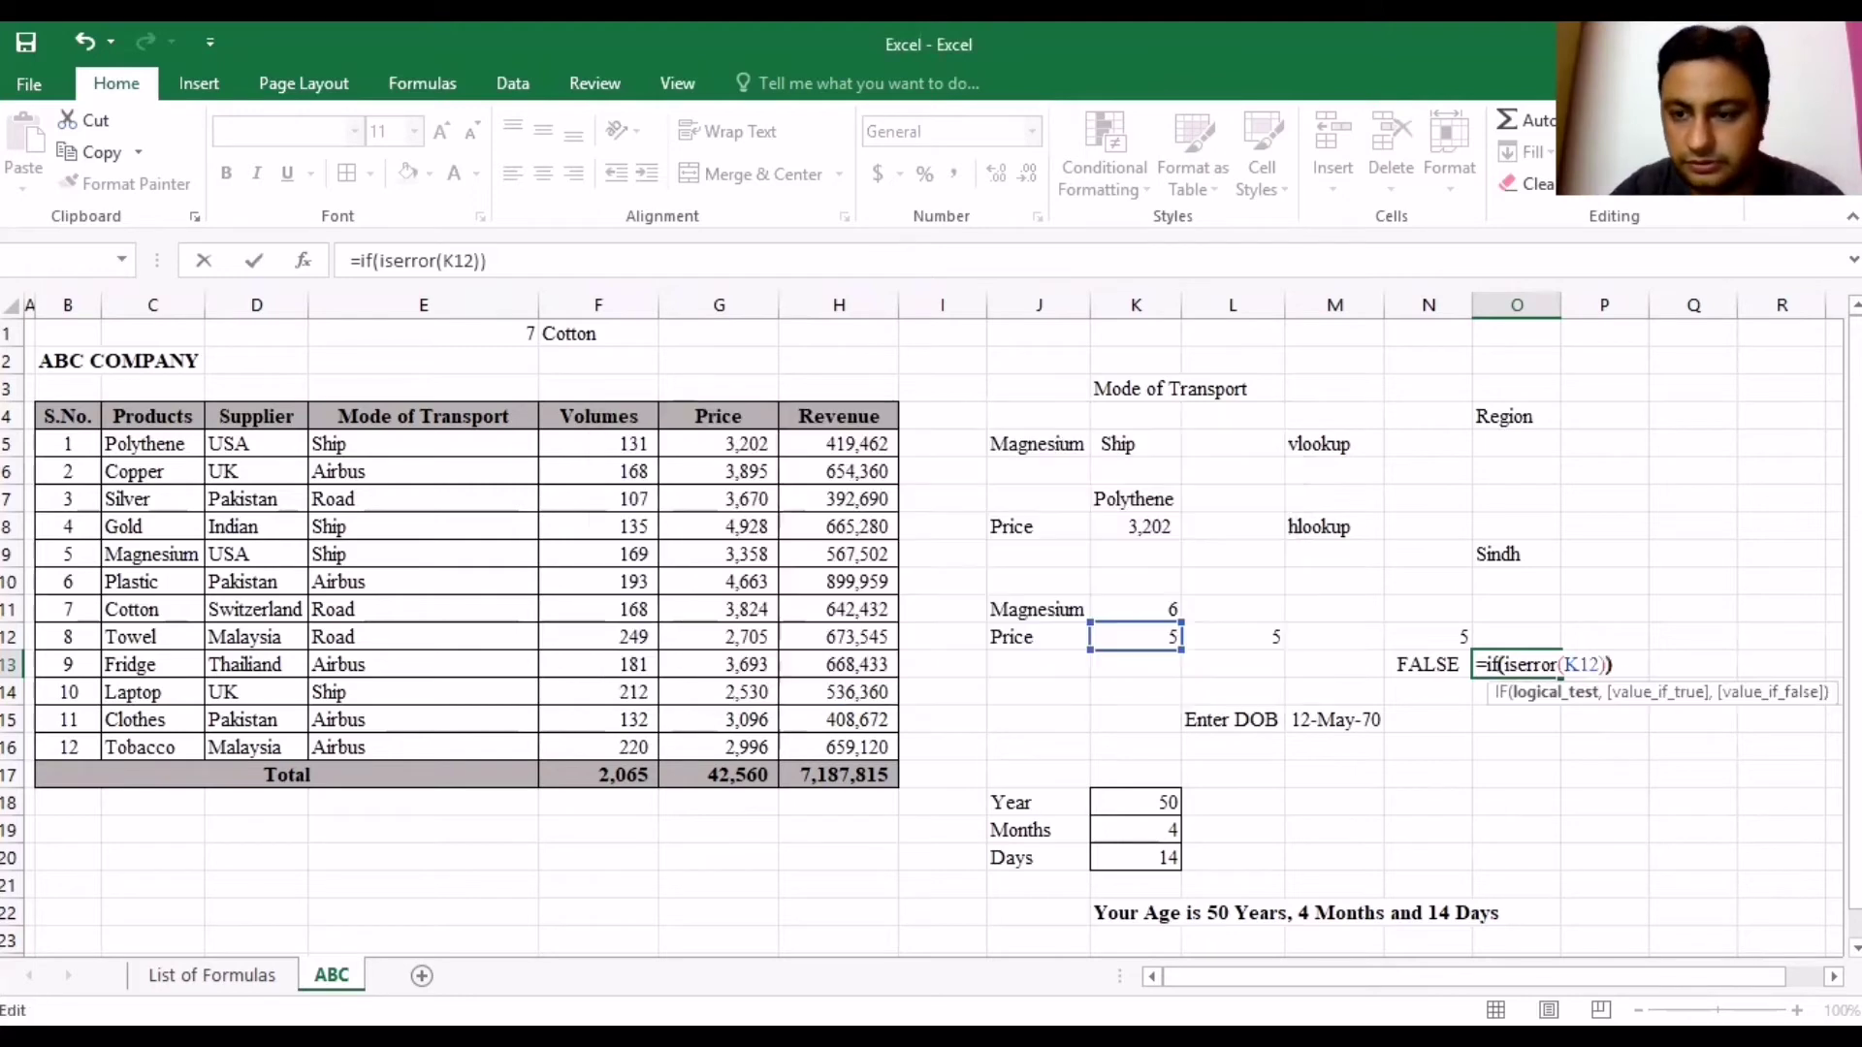
# Add an empty true-value argument to the formula in O13 so it reads =IF(ISERROR(K12),).
pyautogui.press('Right')
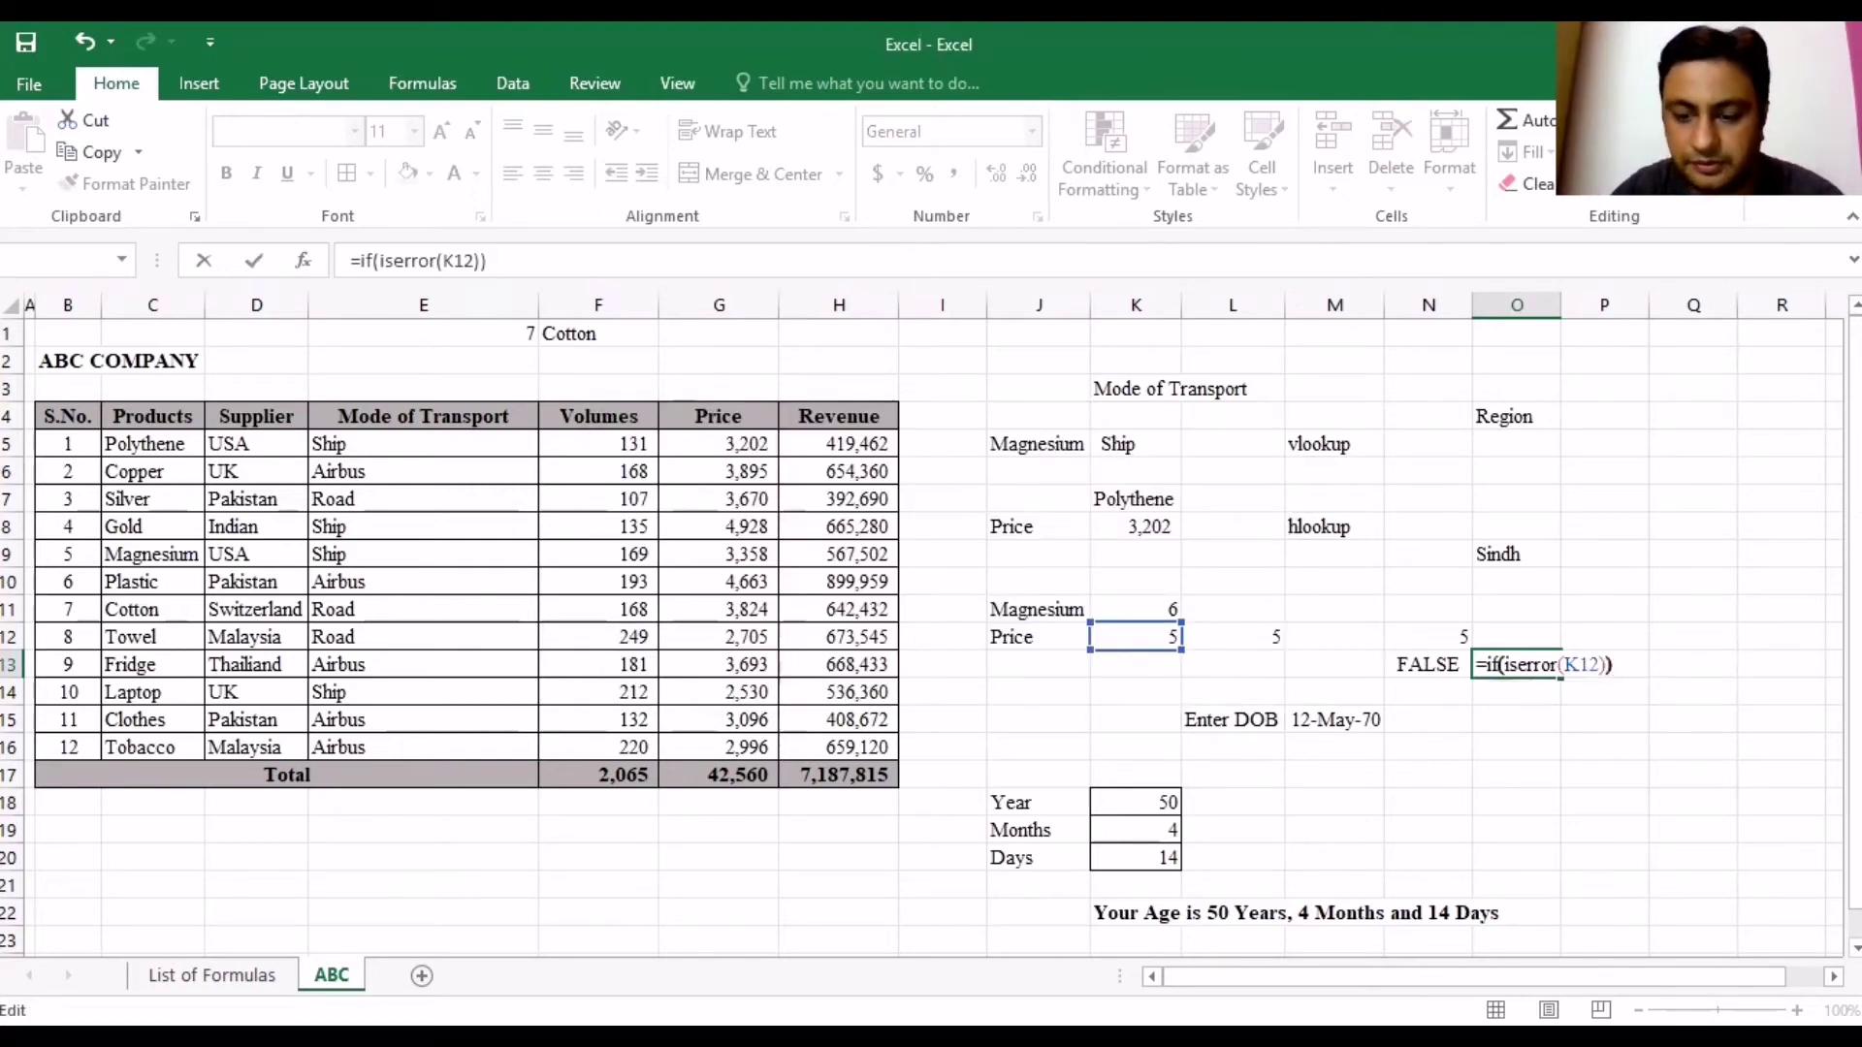
pyautogui.press('Return')
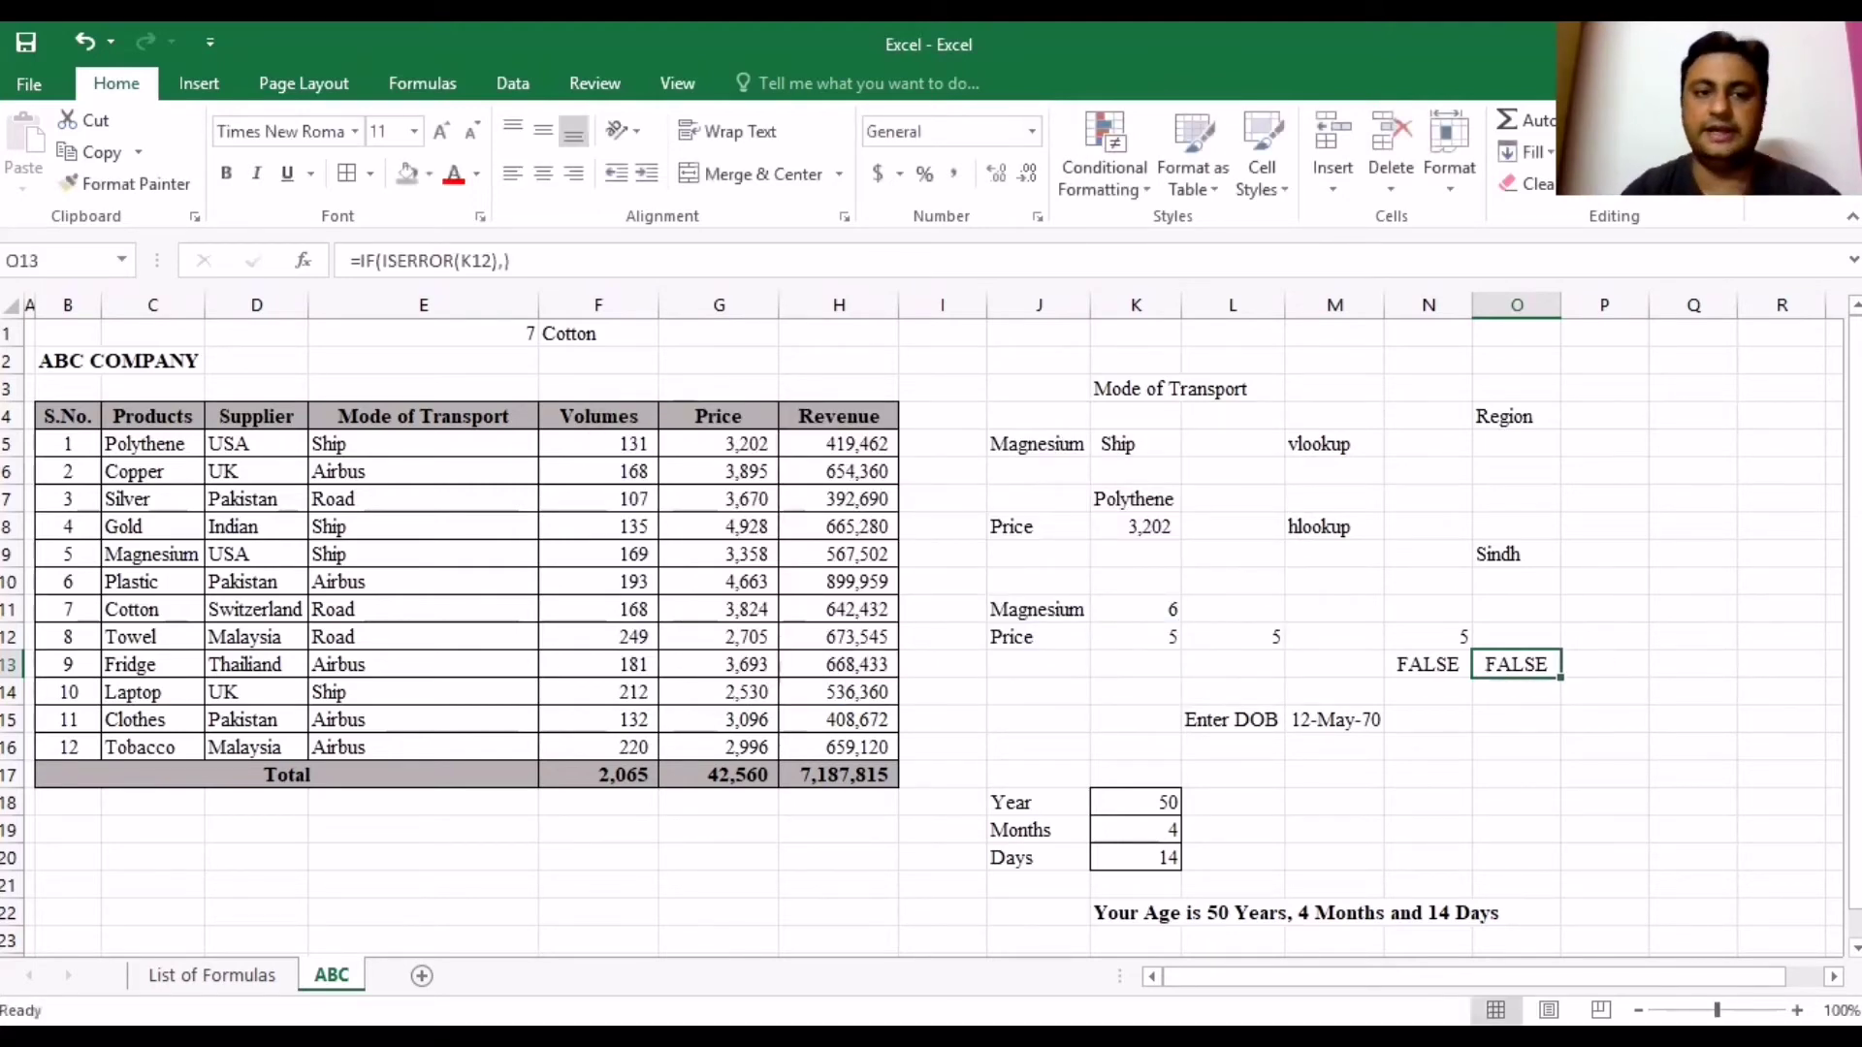
pyautogui.press('F2')
pyautogui.press('Escape')
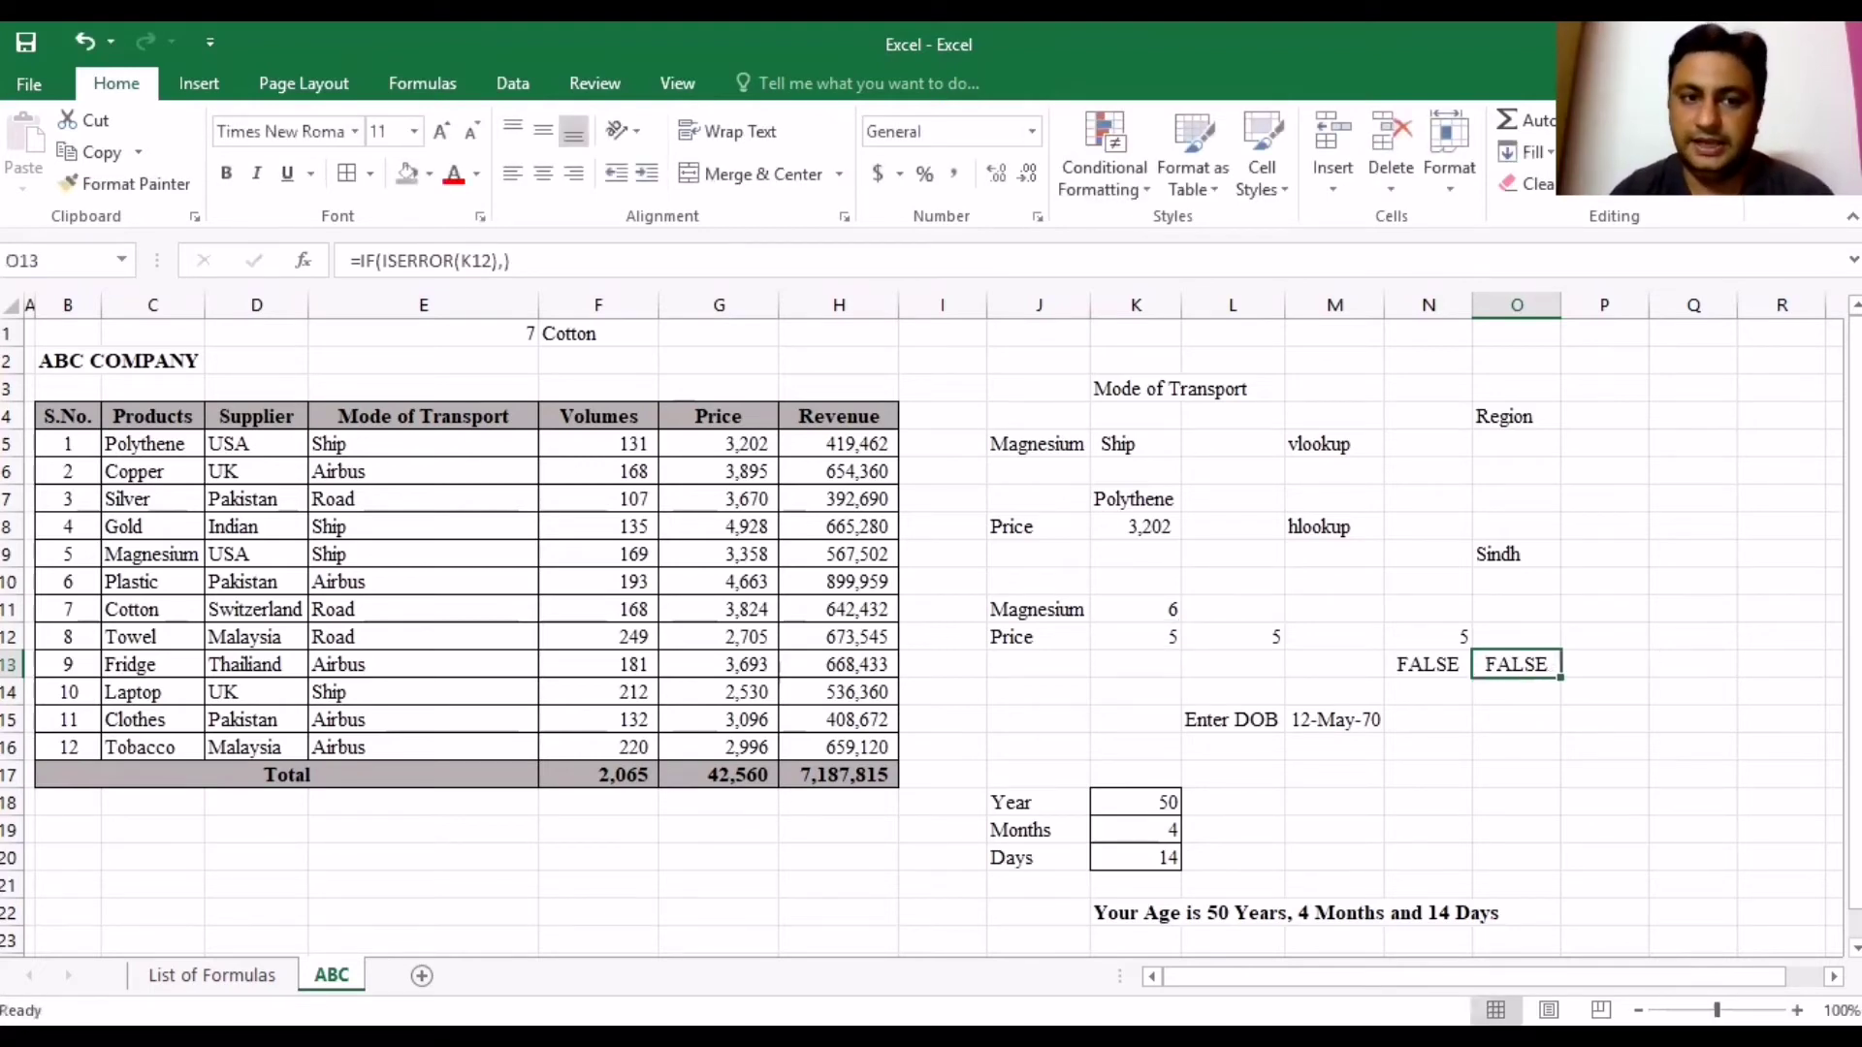
pyautogui.press('F2')
pyautogui.press('Left')
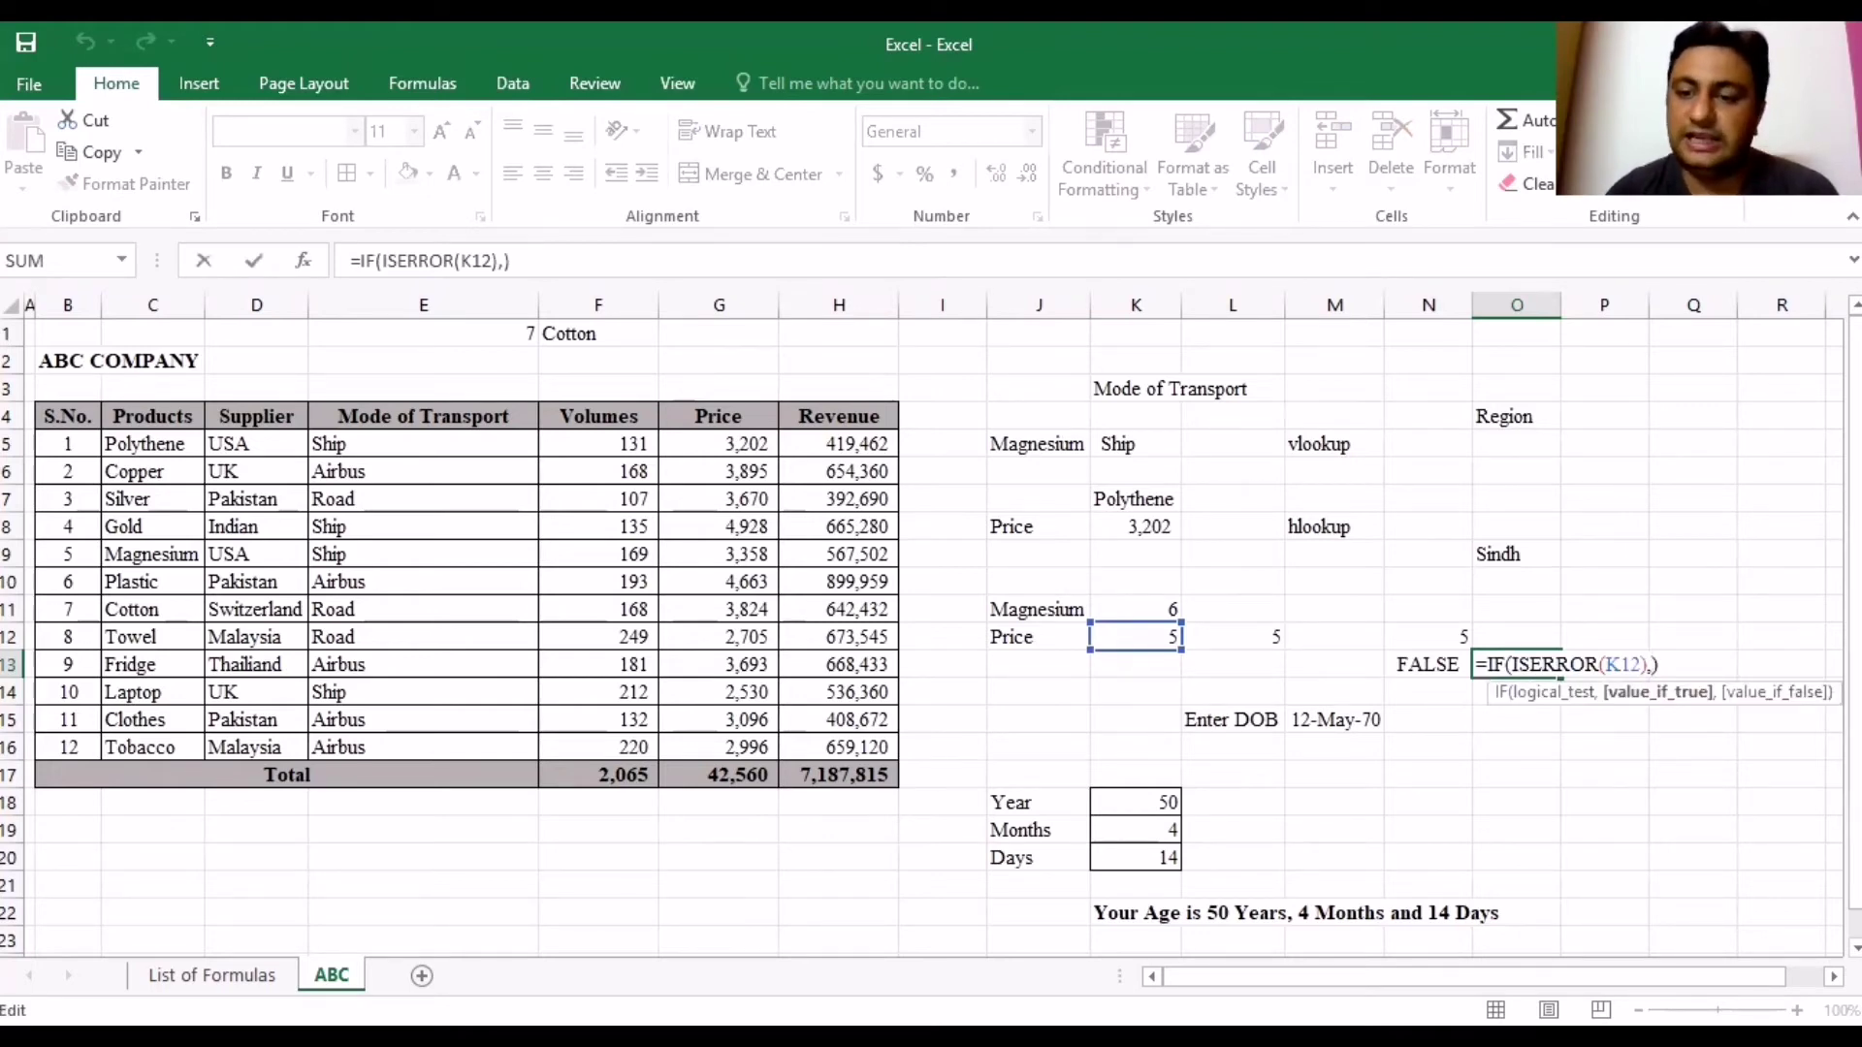
pyautogui.press('Escape')
# Change the lookup label in J12 to Prices to check the IF(ISERROR) formula's output, and undo the change.
pyautogui.press('Left')
pyautogui.press('Left')
pyautogui.press('Left')
pyautogui.press('Up')
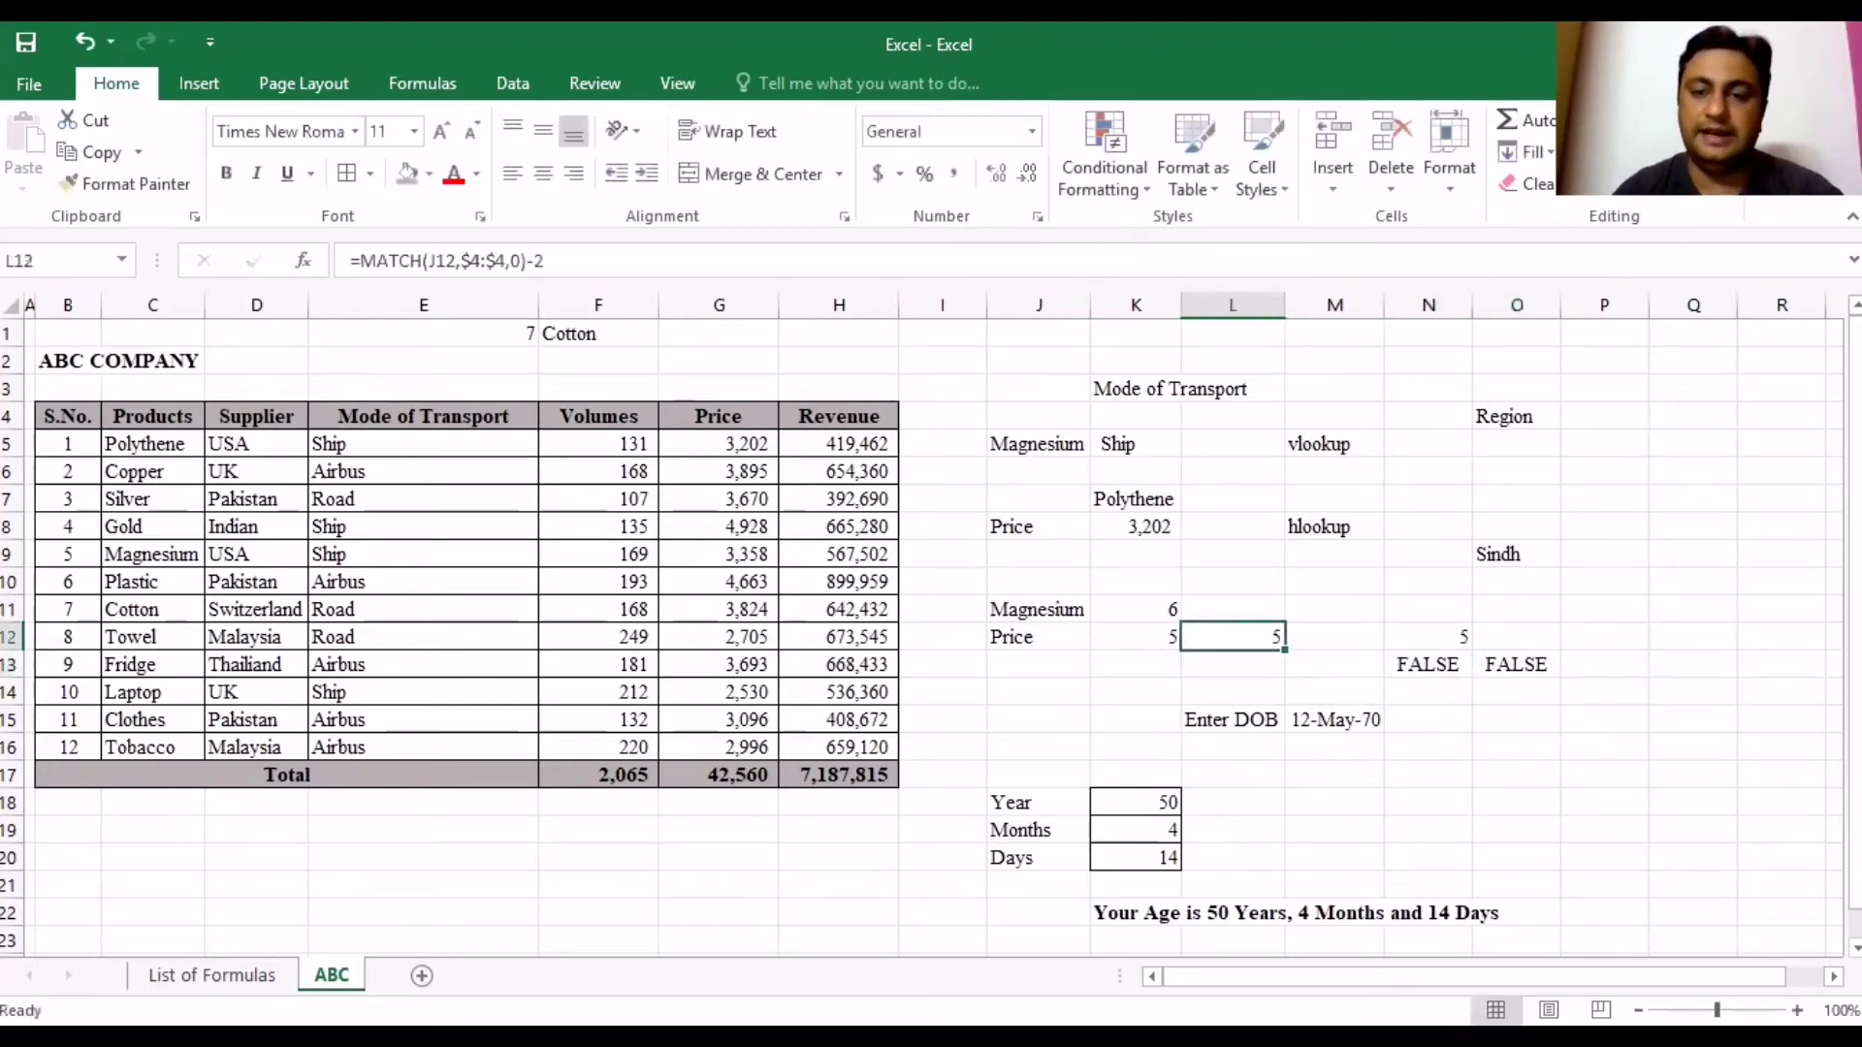
pyautogui.press('Left')
pyautogui.press('Left')
pyautogui.press('F2')
pyautogui.write('s')
pyautogui.press('Return')
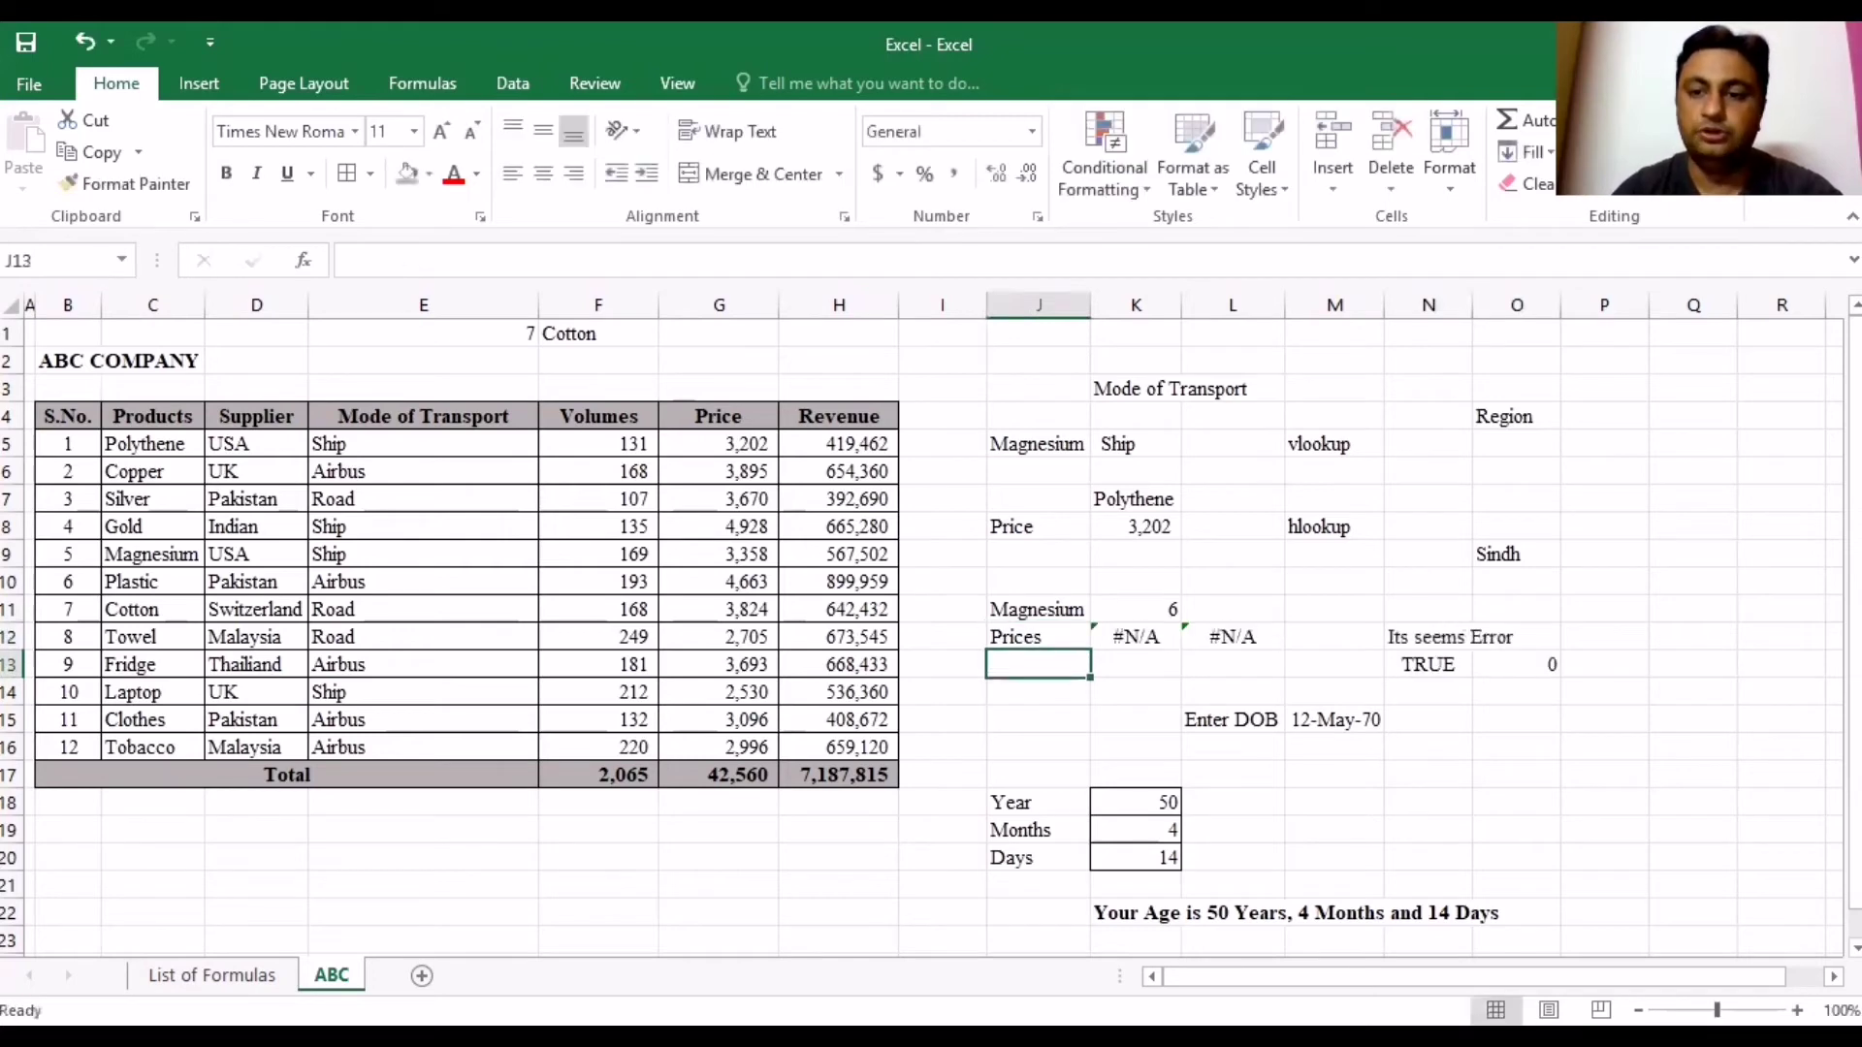
pyautogui.press('Up')
pyautogui.hotkey('ctrl', 'z')
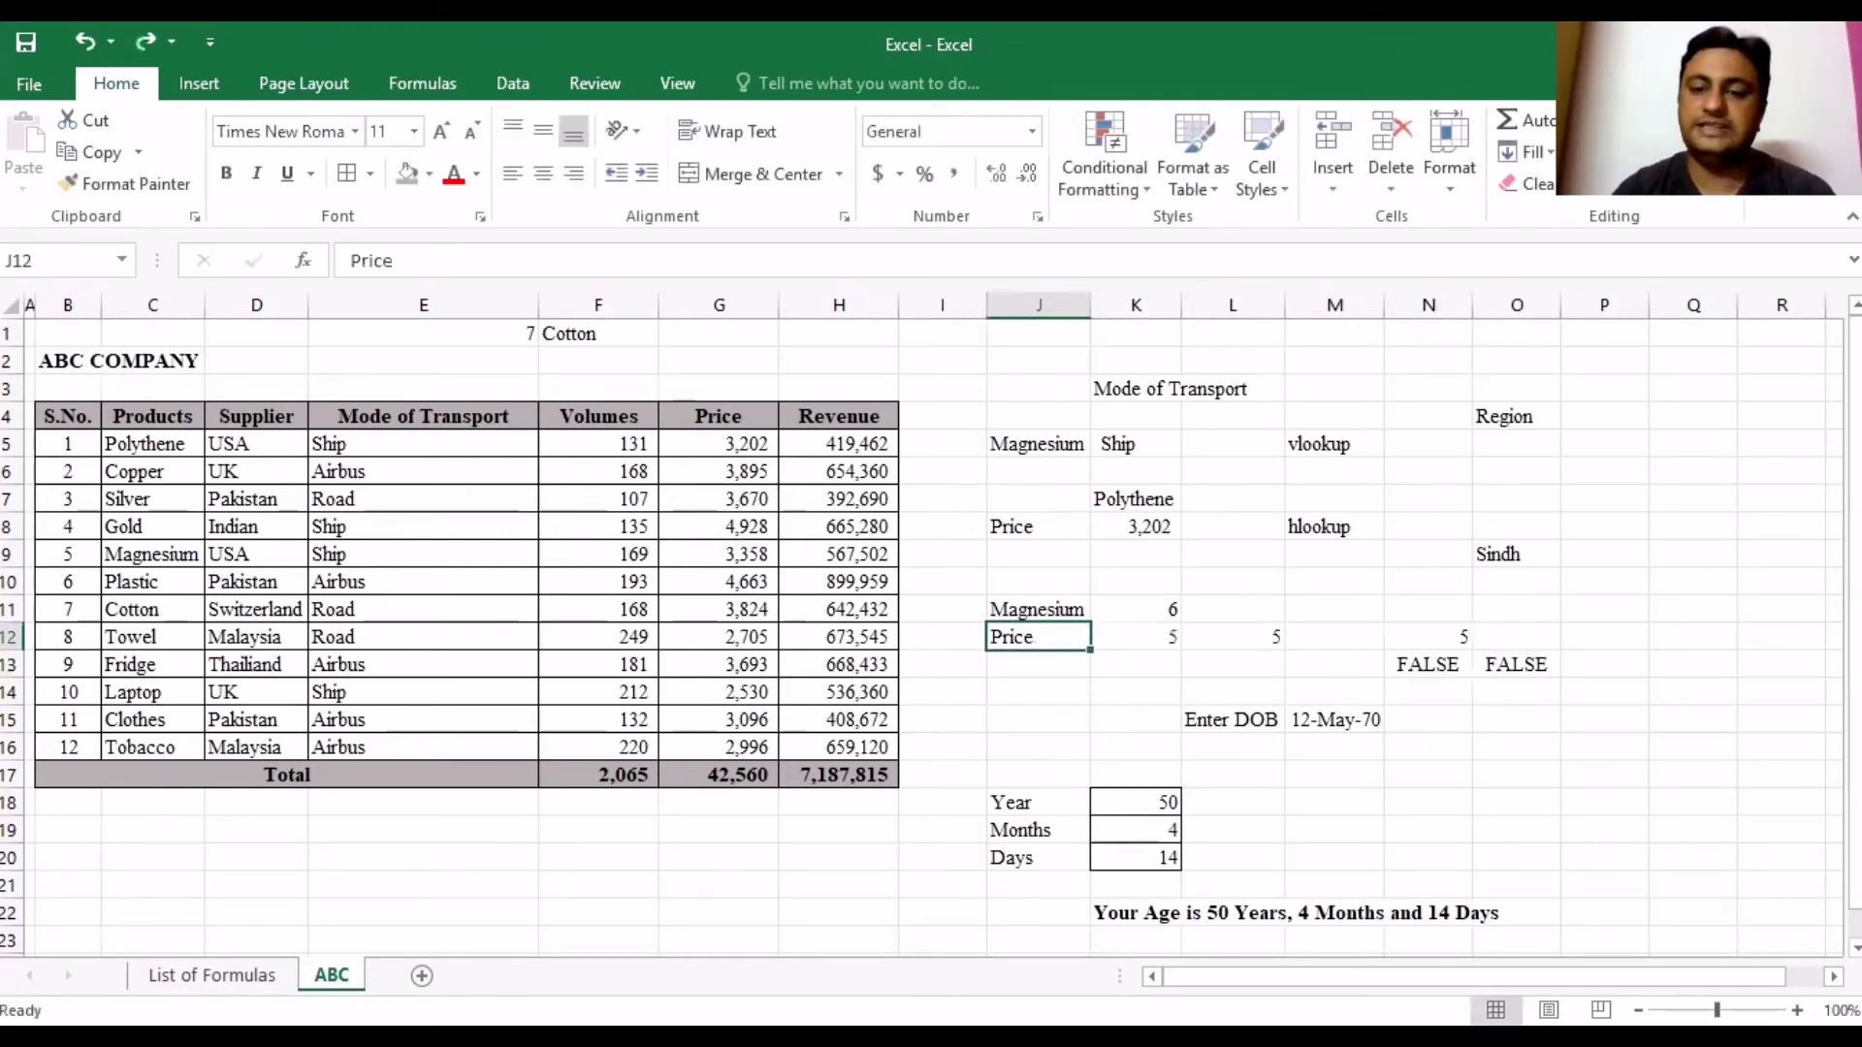
# Set the true-value argument of the IF(ISERROR) formula in O13 to the text "To be change".
pyautogui.press('Right')
pyautogui.press('Right')
pyautogui.press('Right')
pyautogui.press('Right')
pyautogui.press('Down')
pyautogui.press('Right')
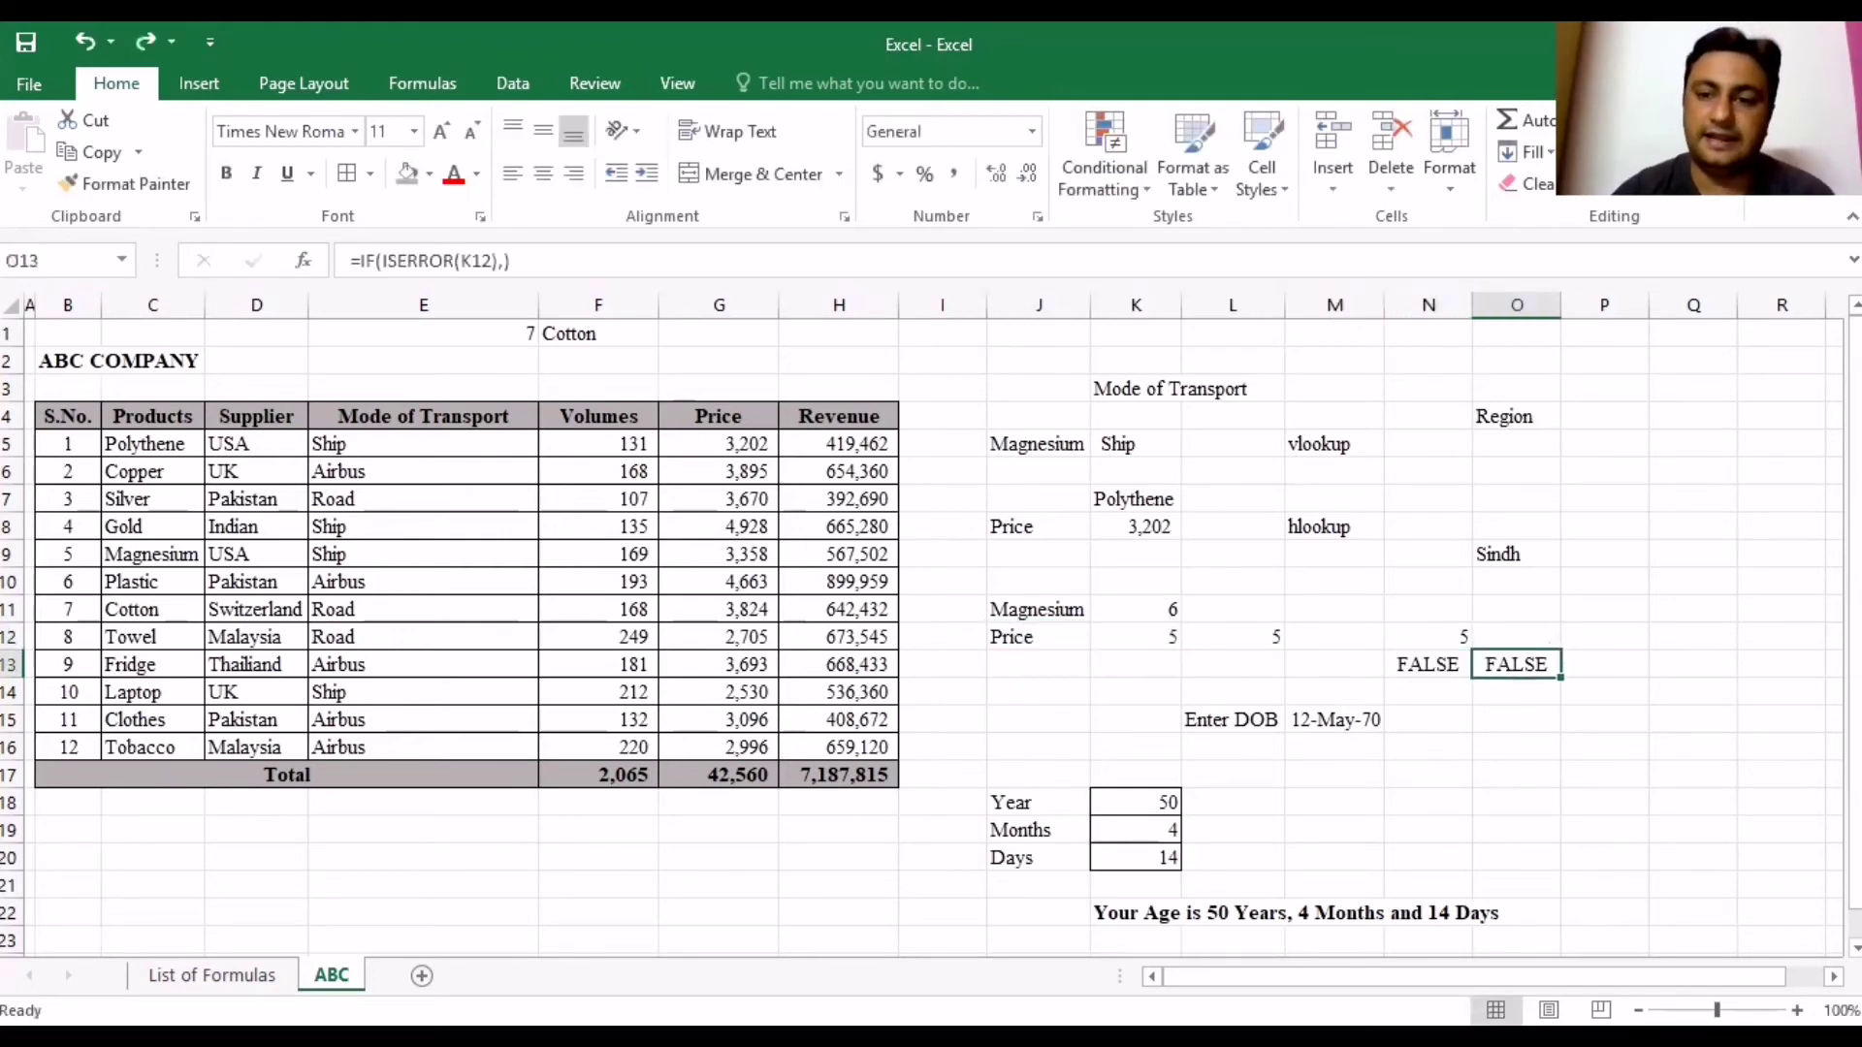
pyautogui.click(506, 262)
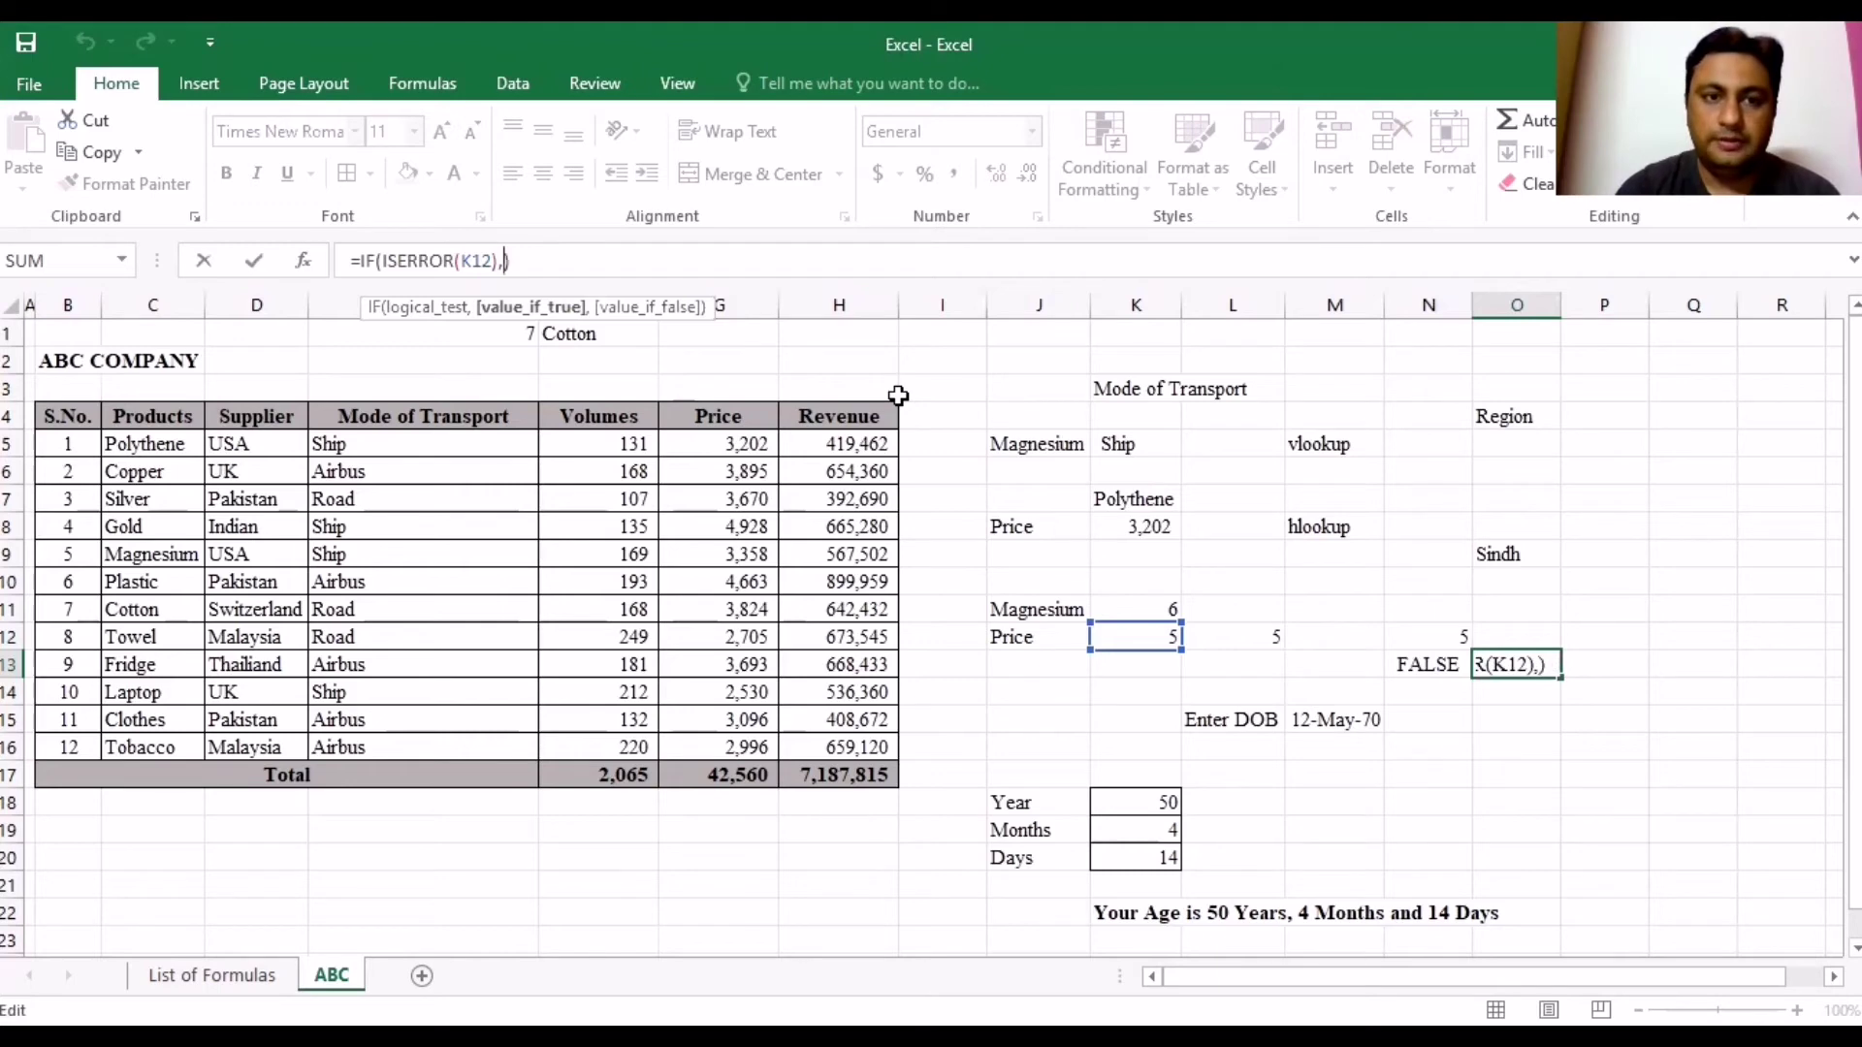
pyautogui.write('""')
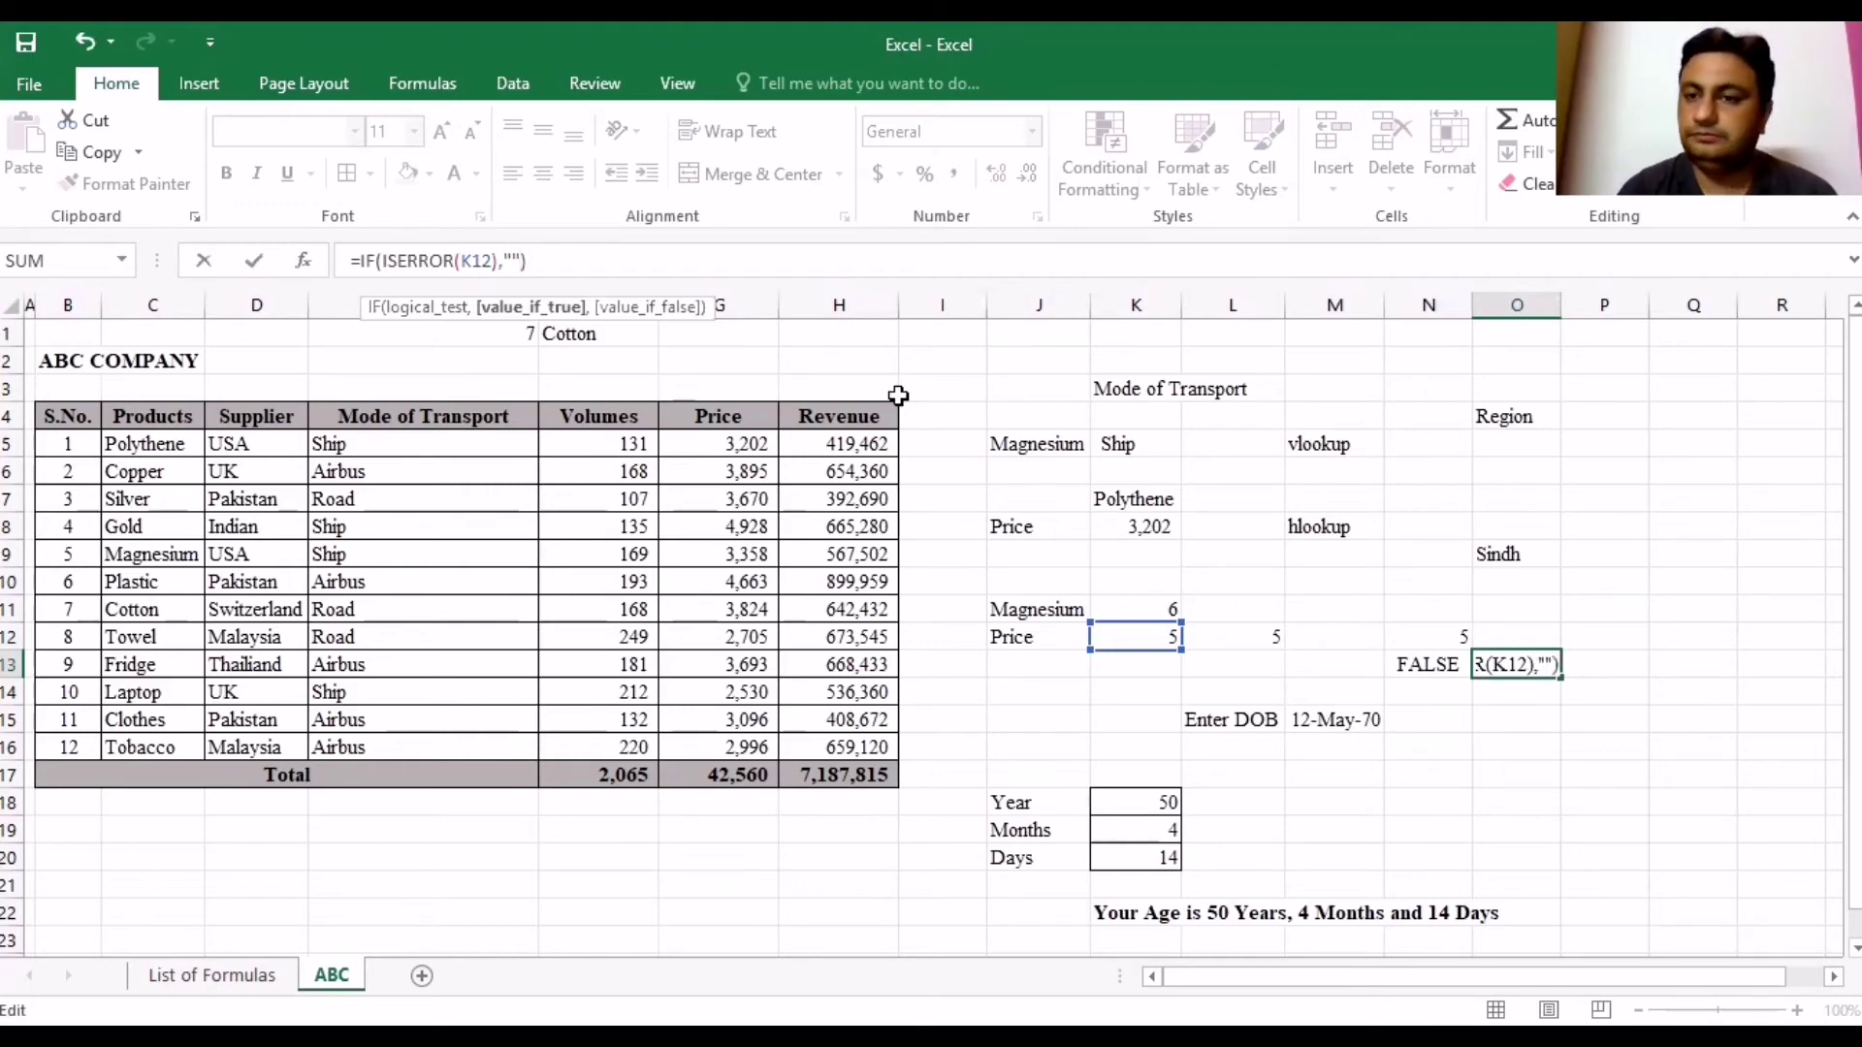
pyautogui.press('BackSpace')
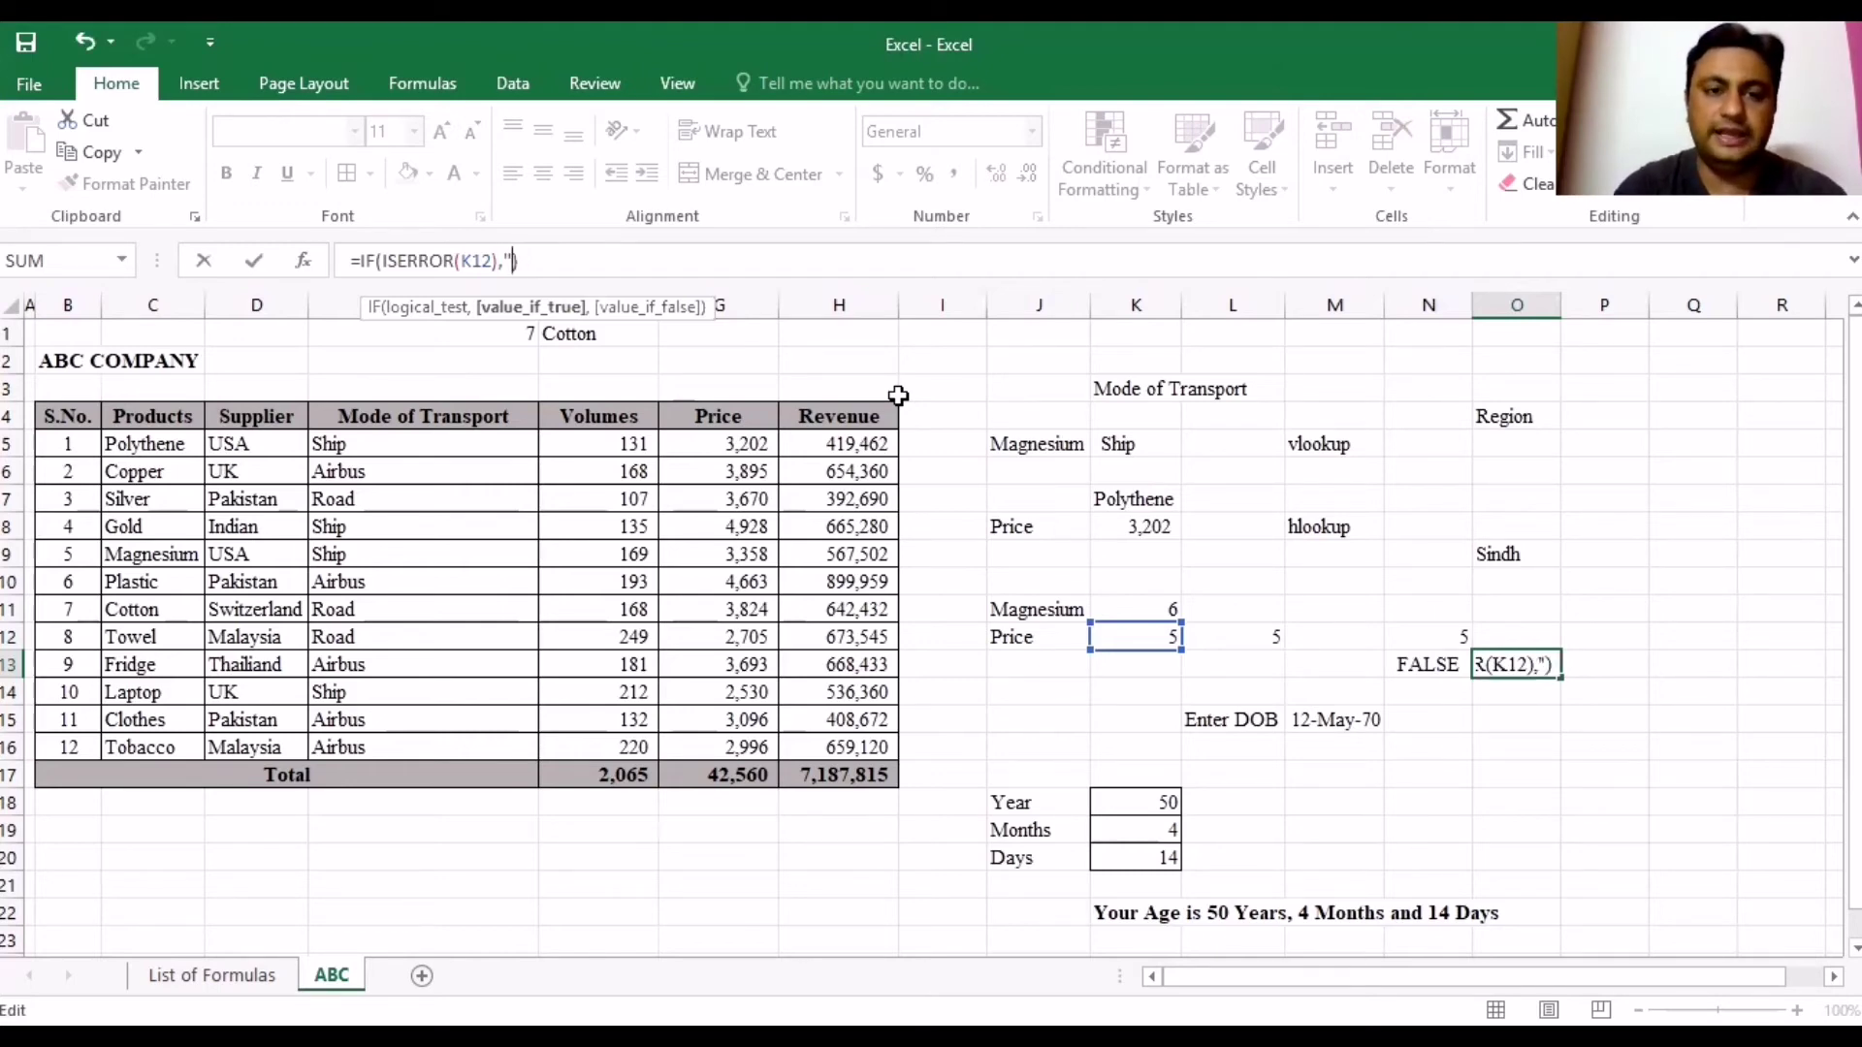
pyautogui.write('Error')
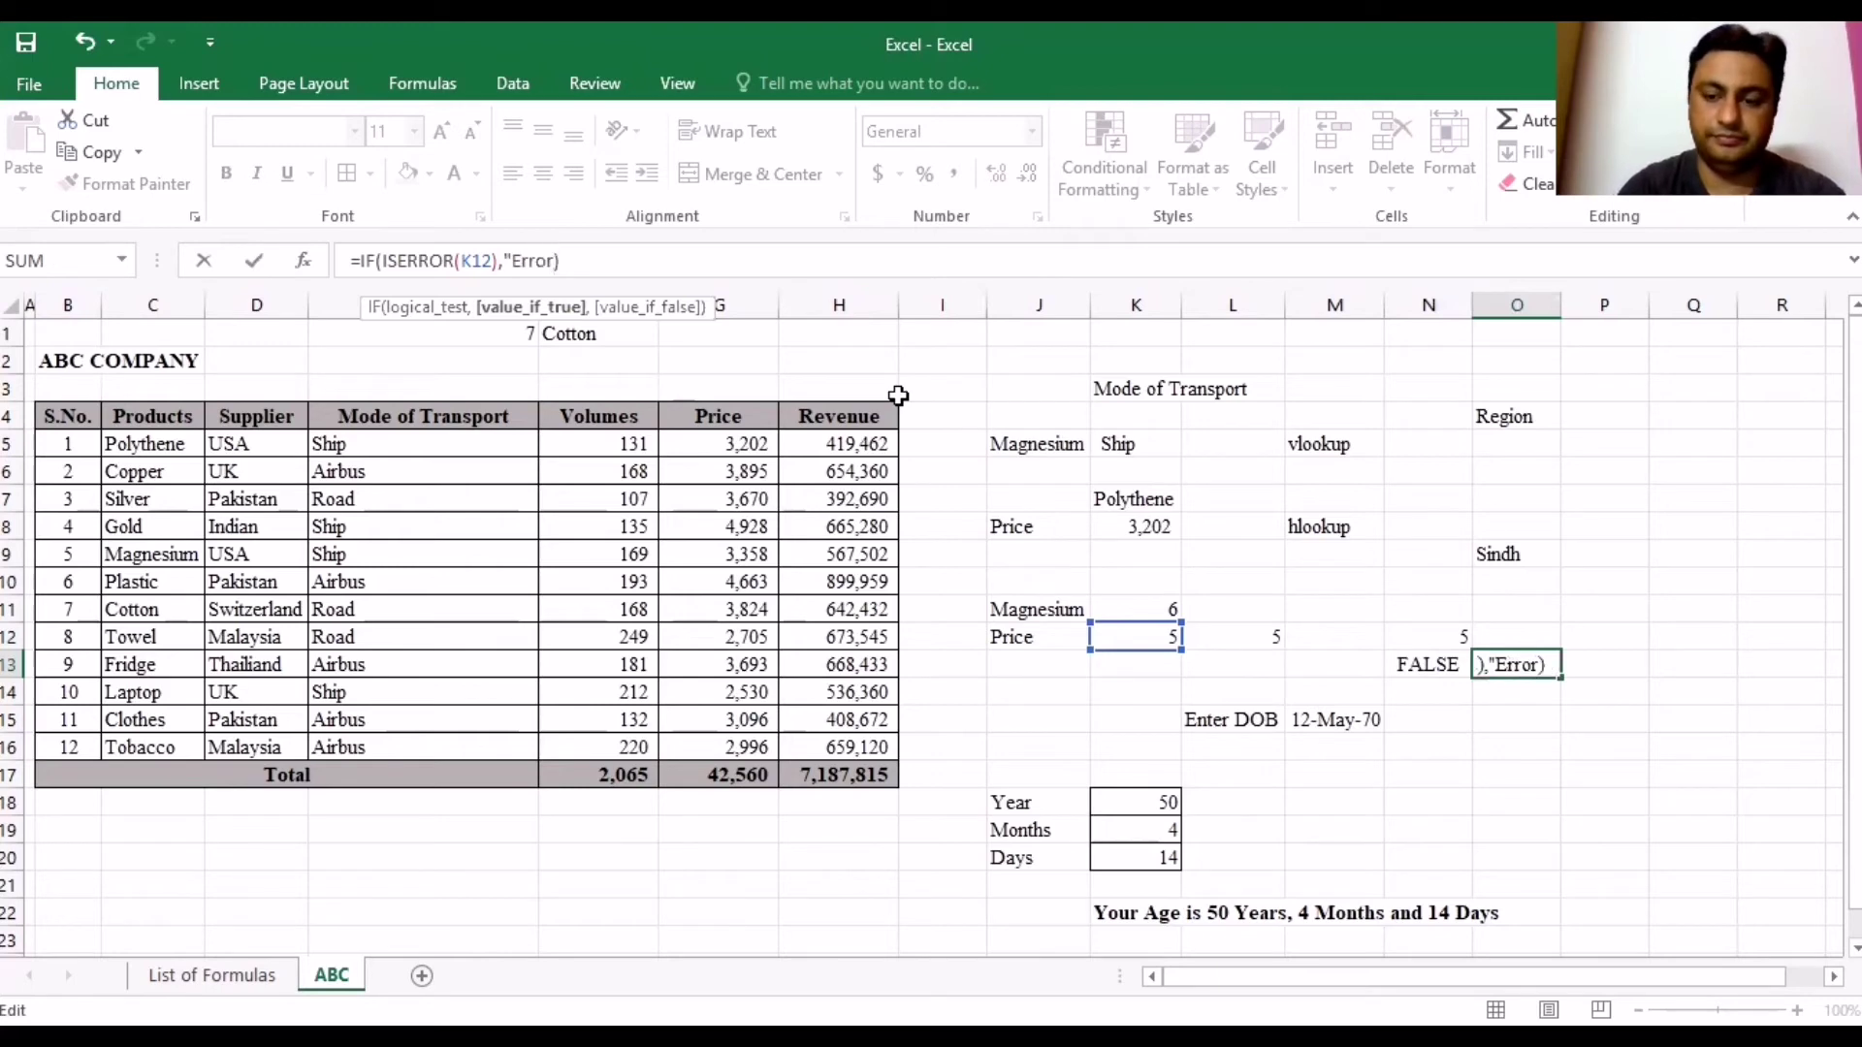
pyautogui.press('BackSpace')
pyautogui.press('BackSpace')
pyautogui.press('BackSpace')
pyautogui.press('BackSpace')
pyautogui.press('BackSpace')
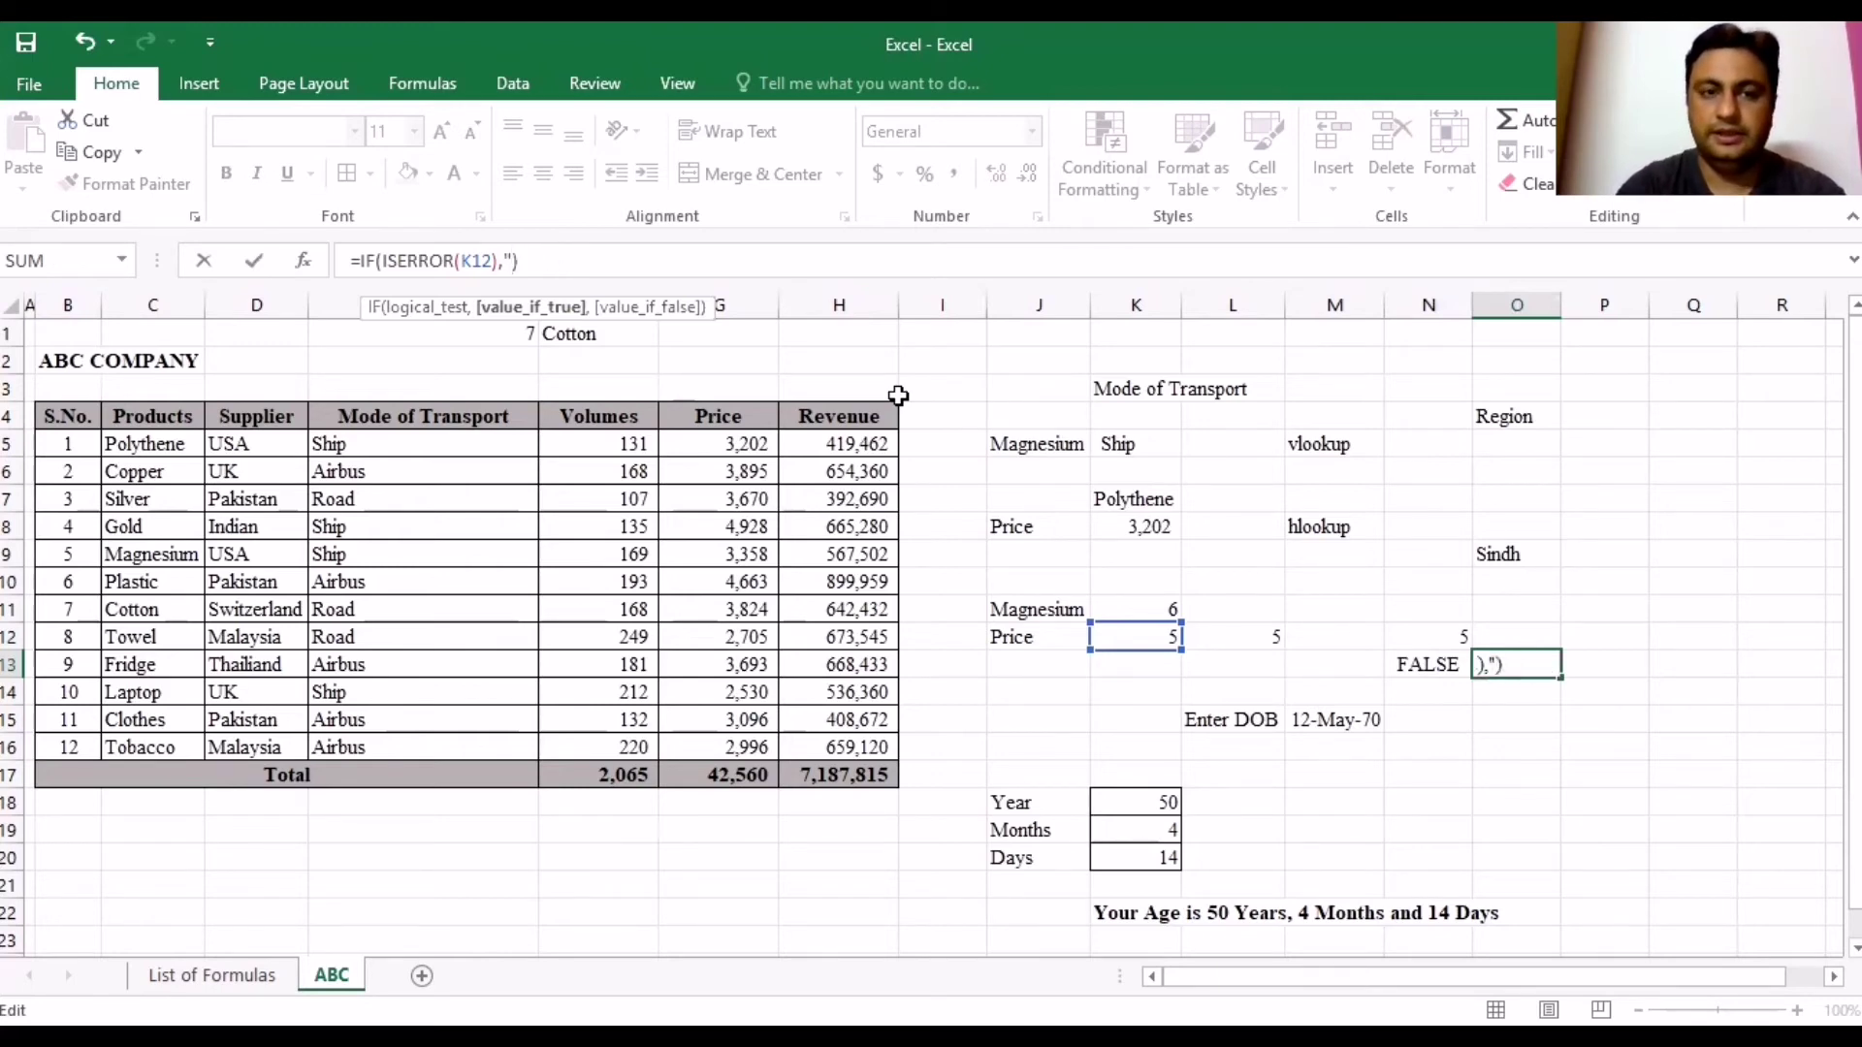
pyautogui.write('To be cha')
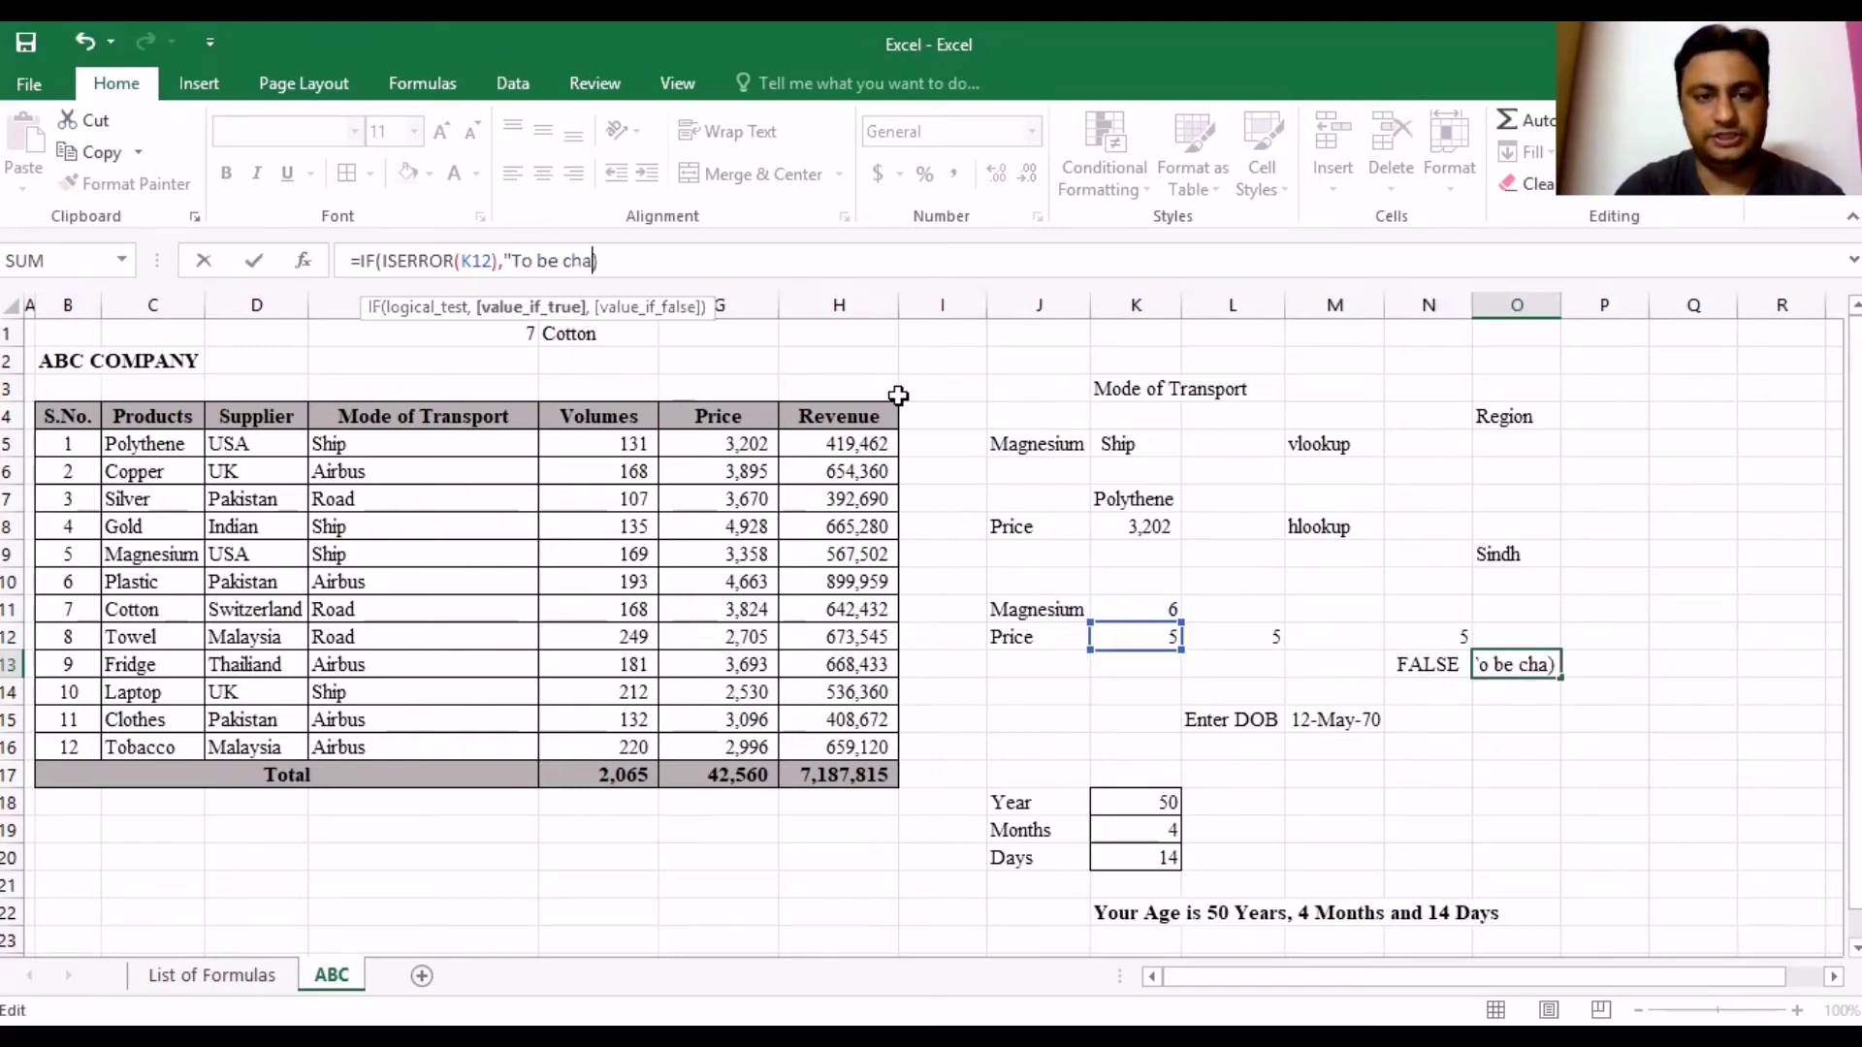
pyautogui.write('nge"')
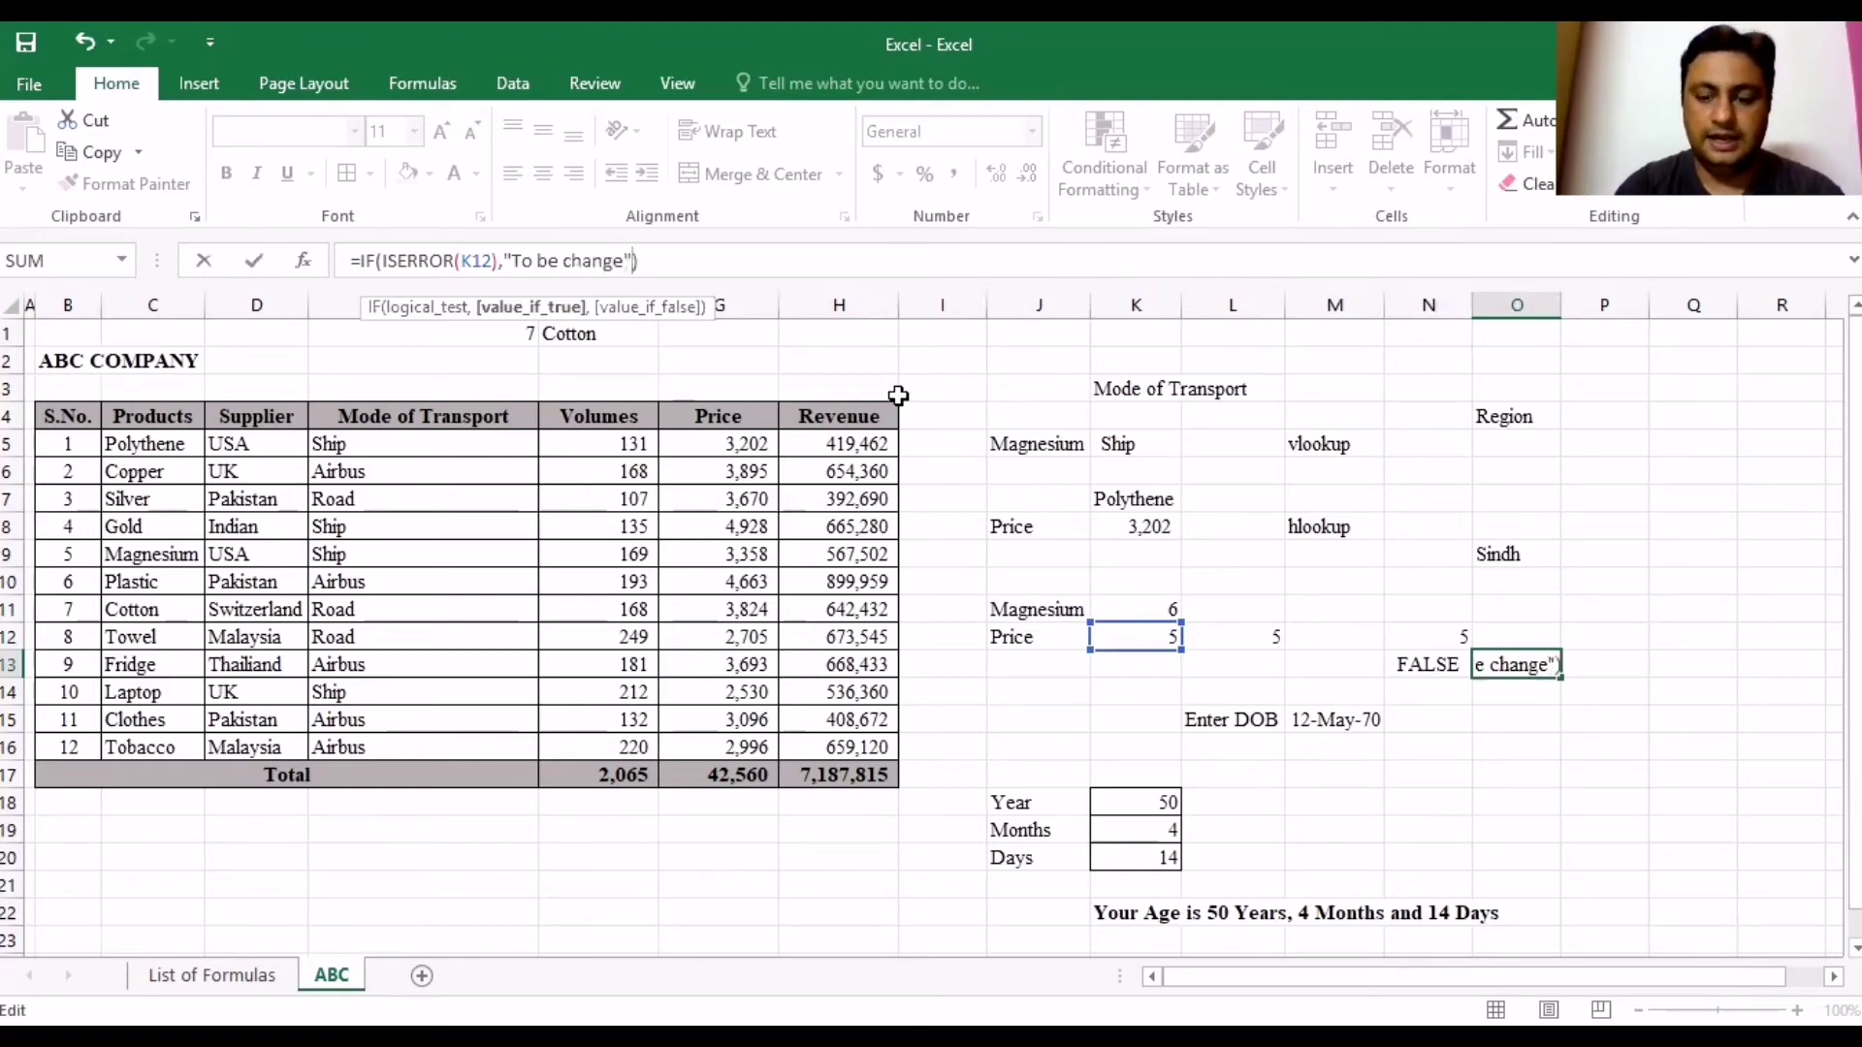
# Add the false-value text "Not to be change" to the IF(ISERROR) formula in O13 and commit it.
pyautogui.write(',"no')
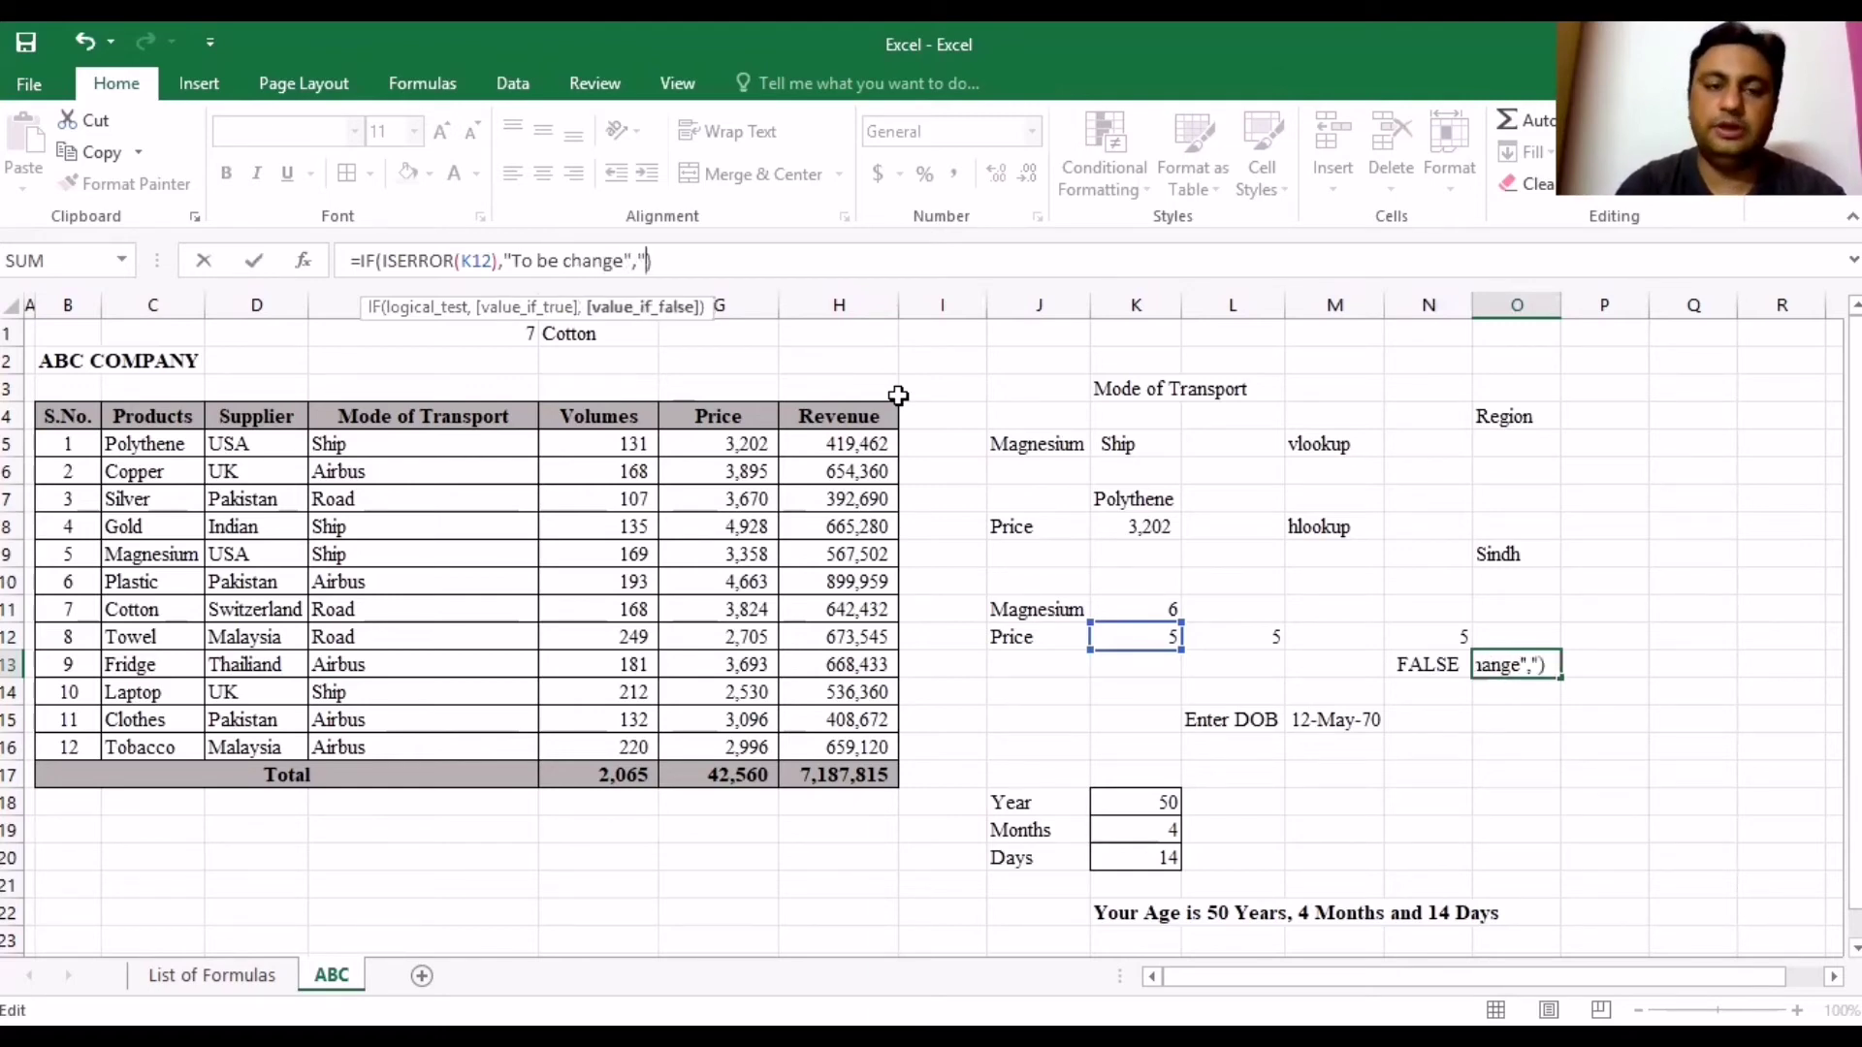
pyautogui.write('No')
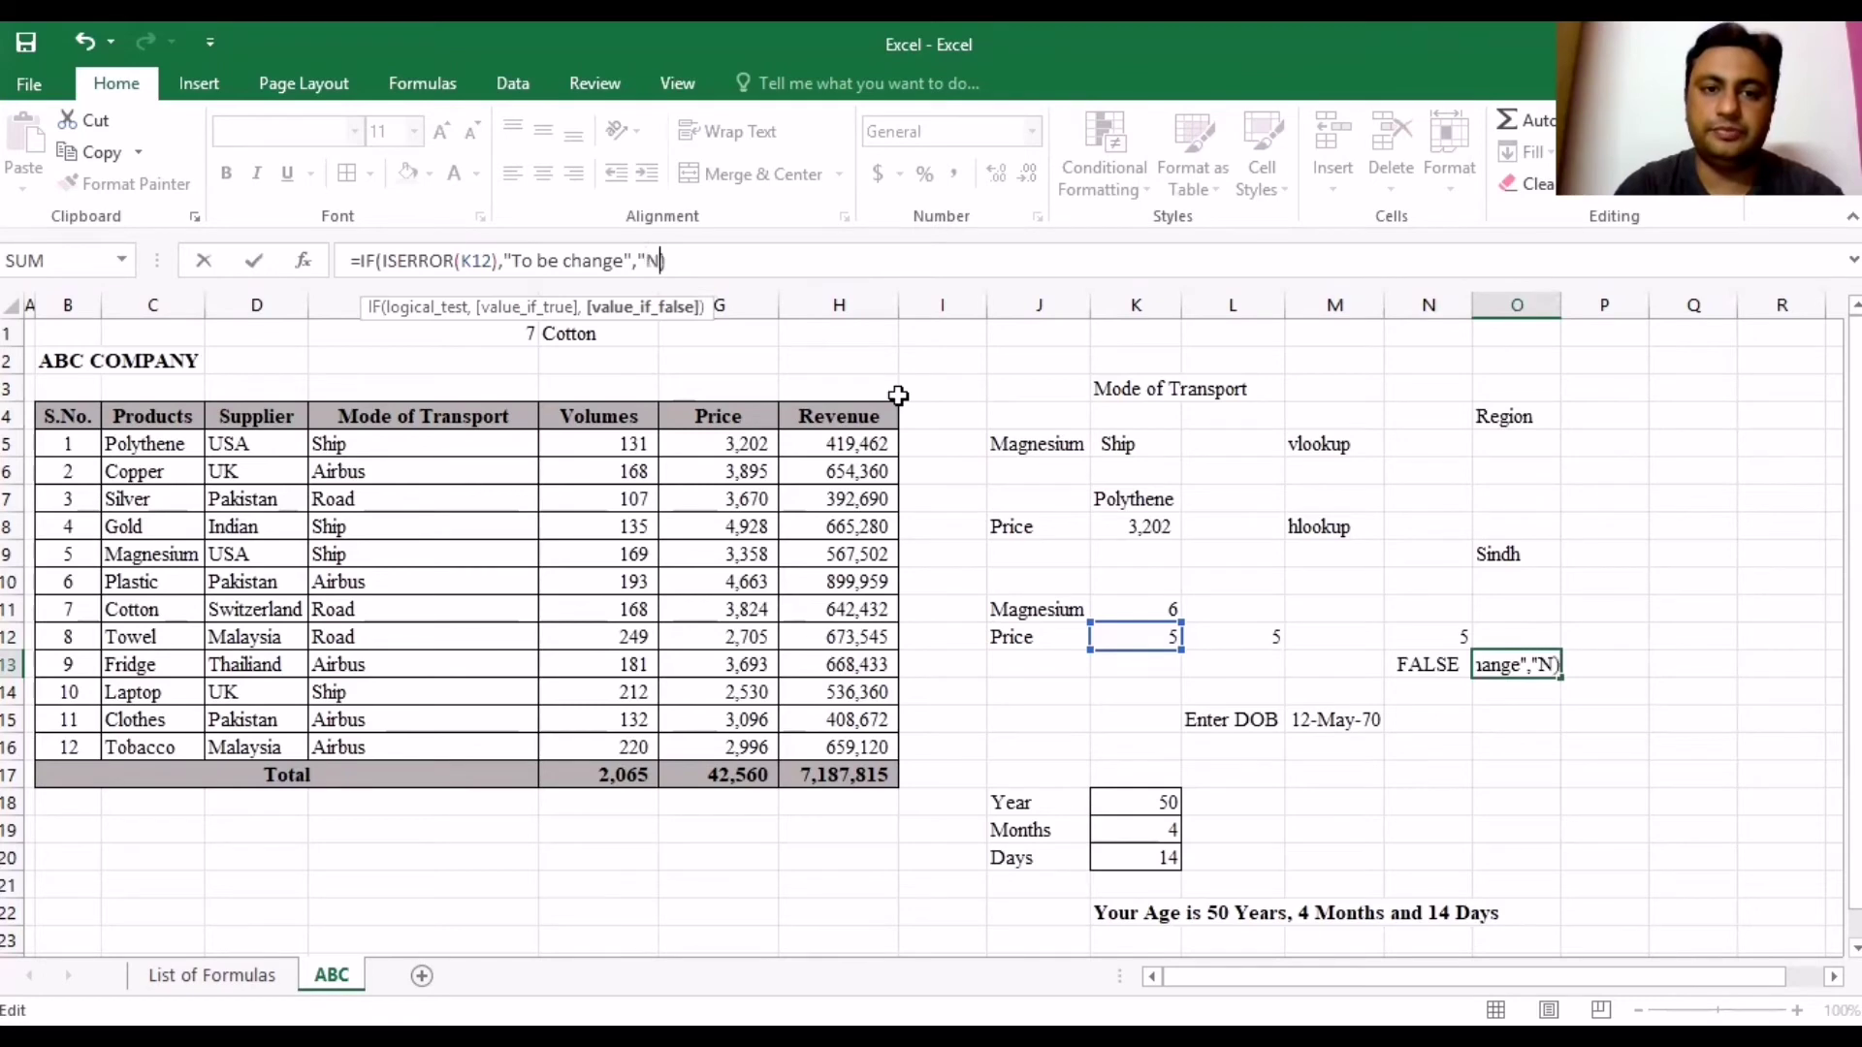
pyautogui.write('t to be chna')
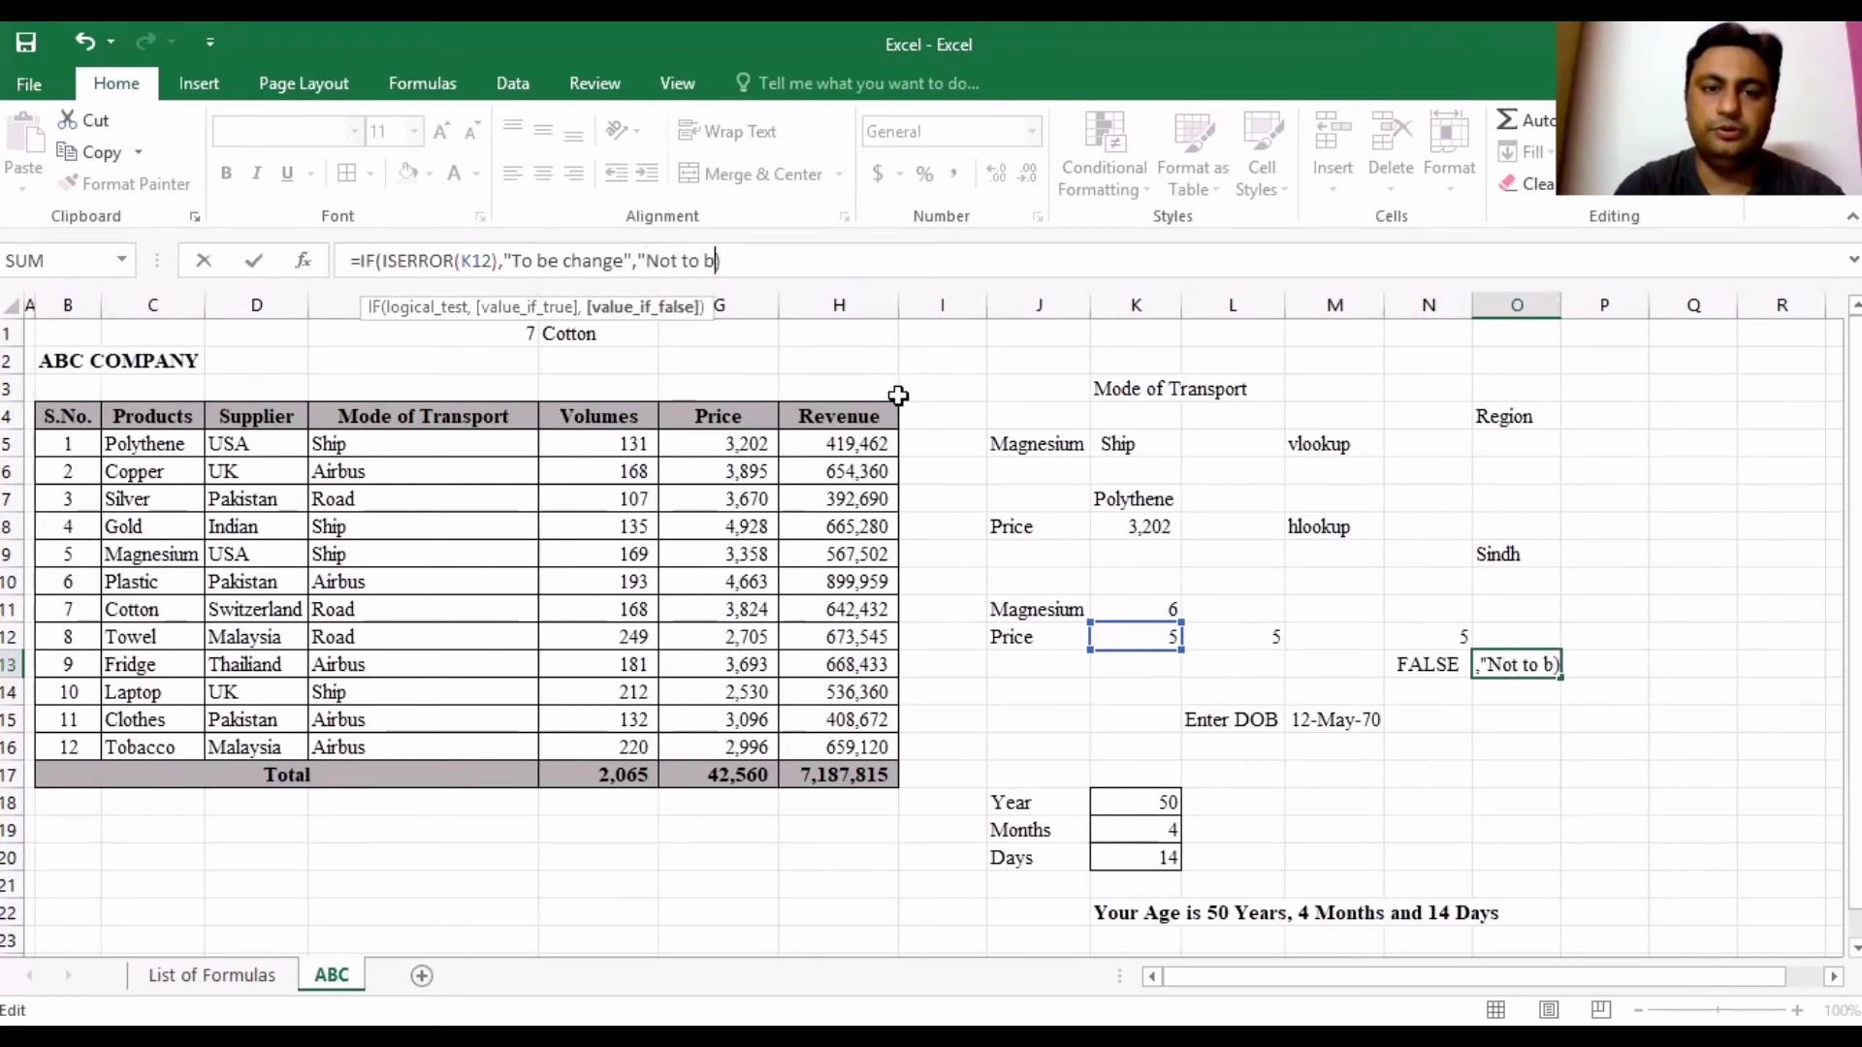
pyautogui.press('BackSpace')
pyautogui.press('BackSpace')
pyautogui.write('ange)')
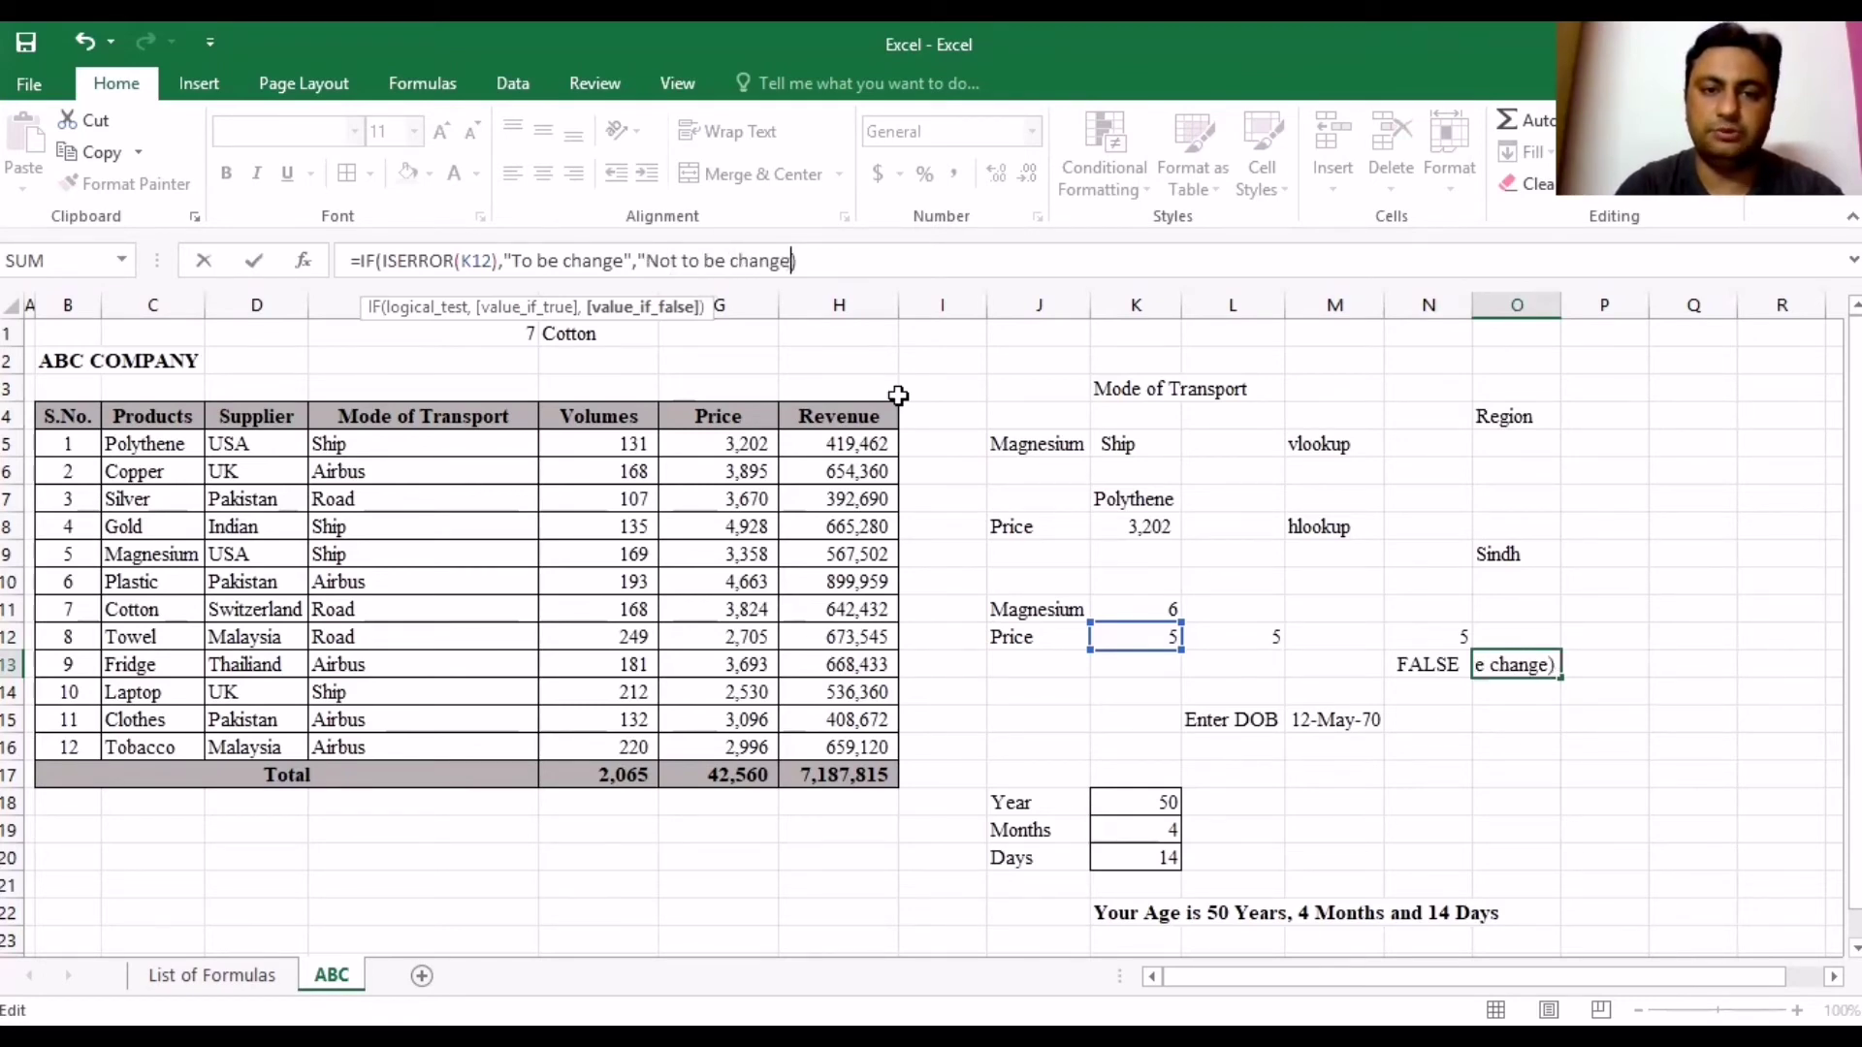
pyautogui.press('Left')
pyautogui.write('"')
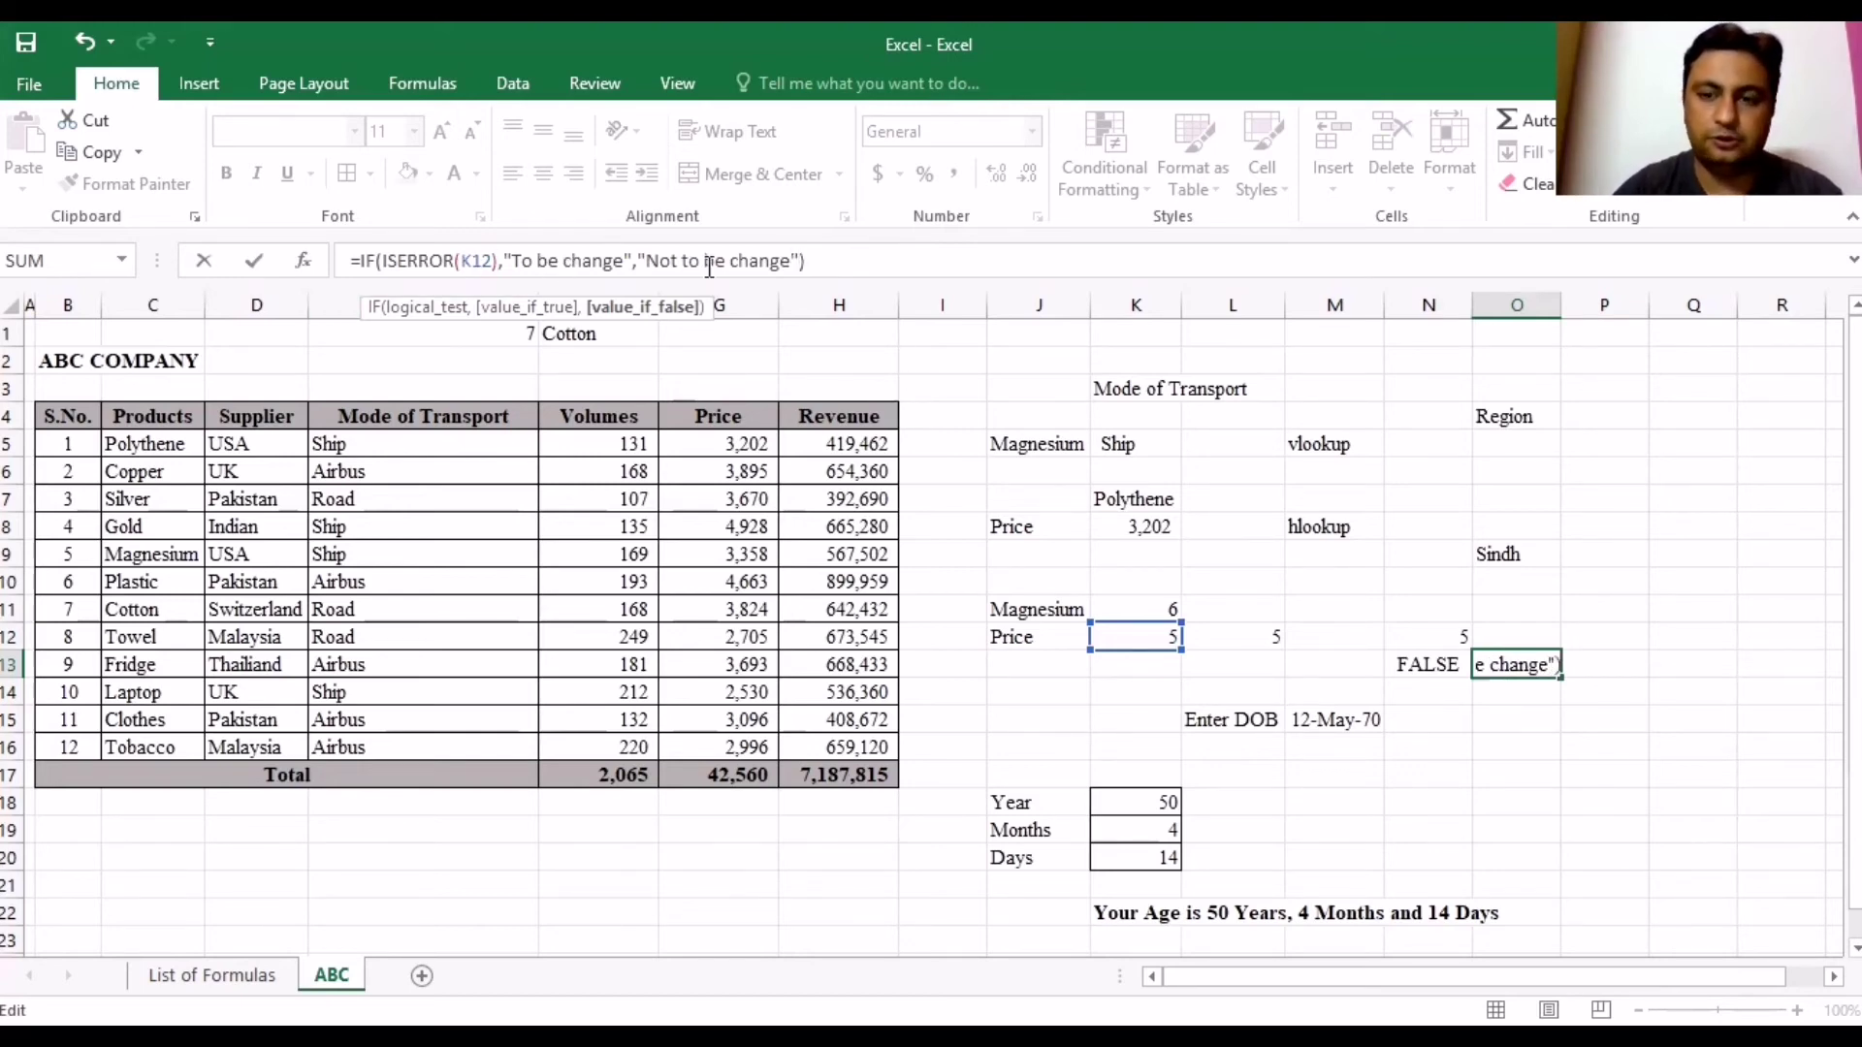
pyautogui.hotkey('ctrl', 'Return')
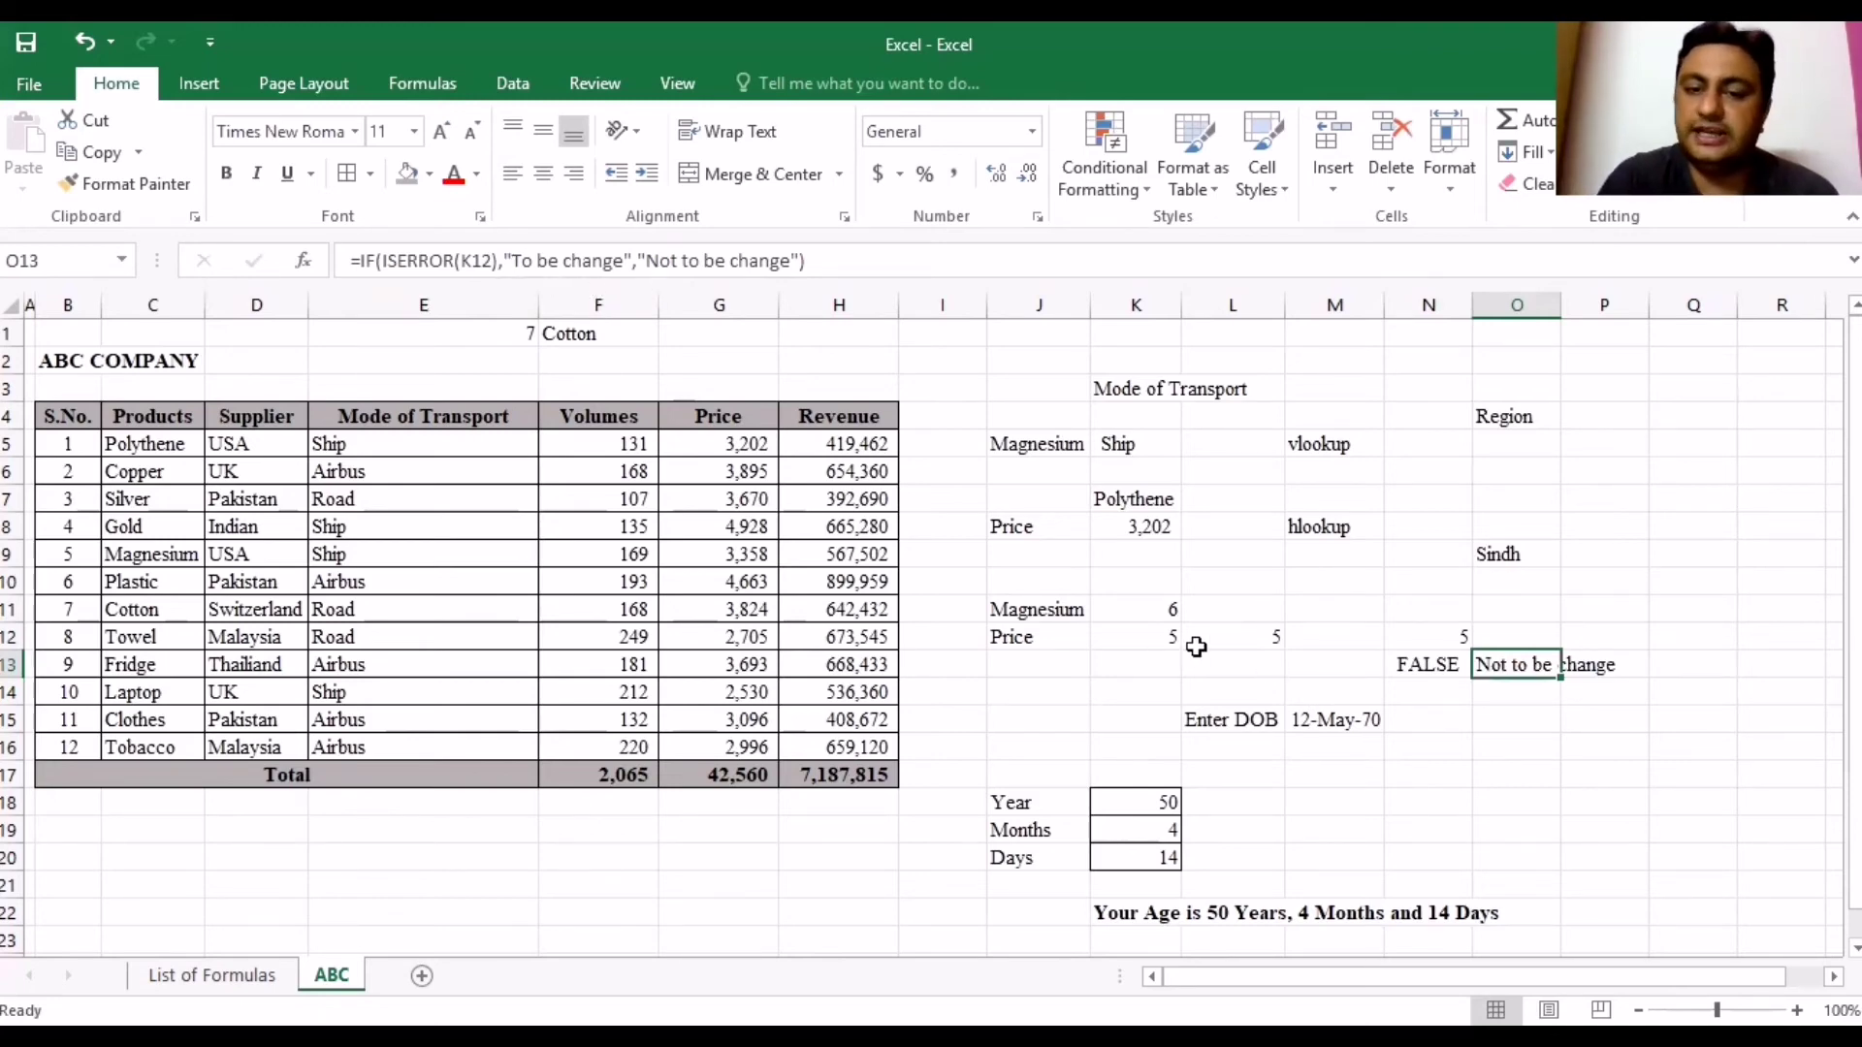
# Change the lookup label in J12 to Prices to test the completed IF(ISERROR) formula.
pyautogui.click(1159, 640)
pyautogui.click(981, 638)
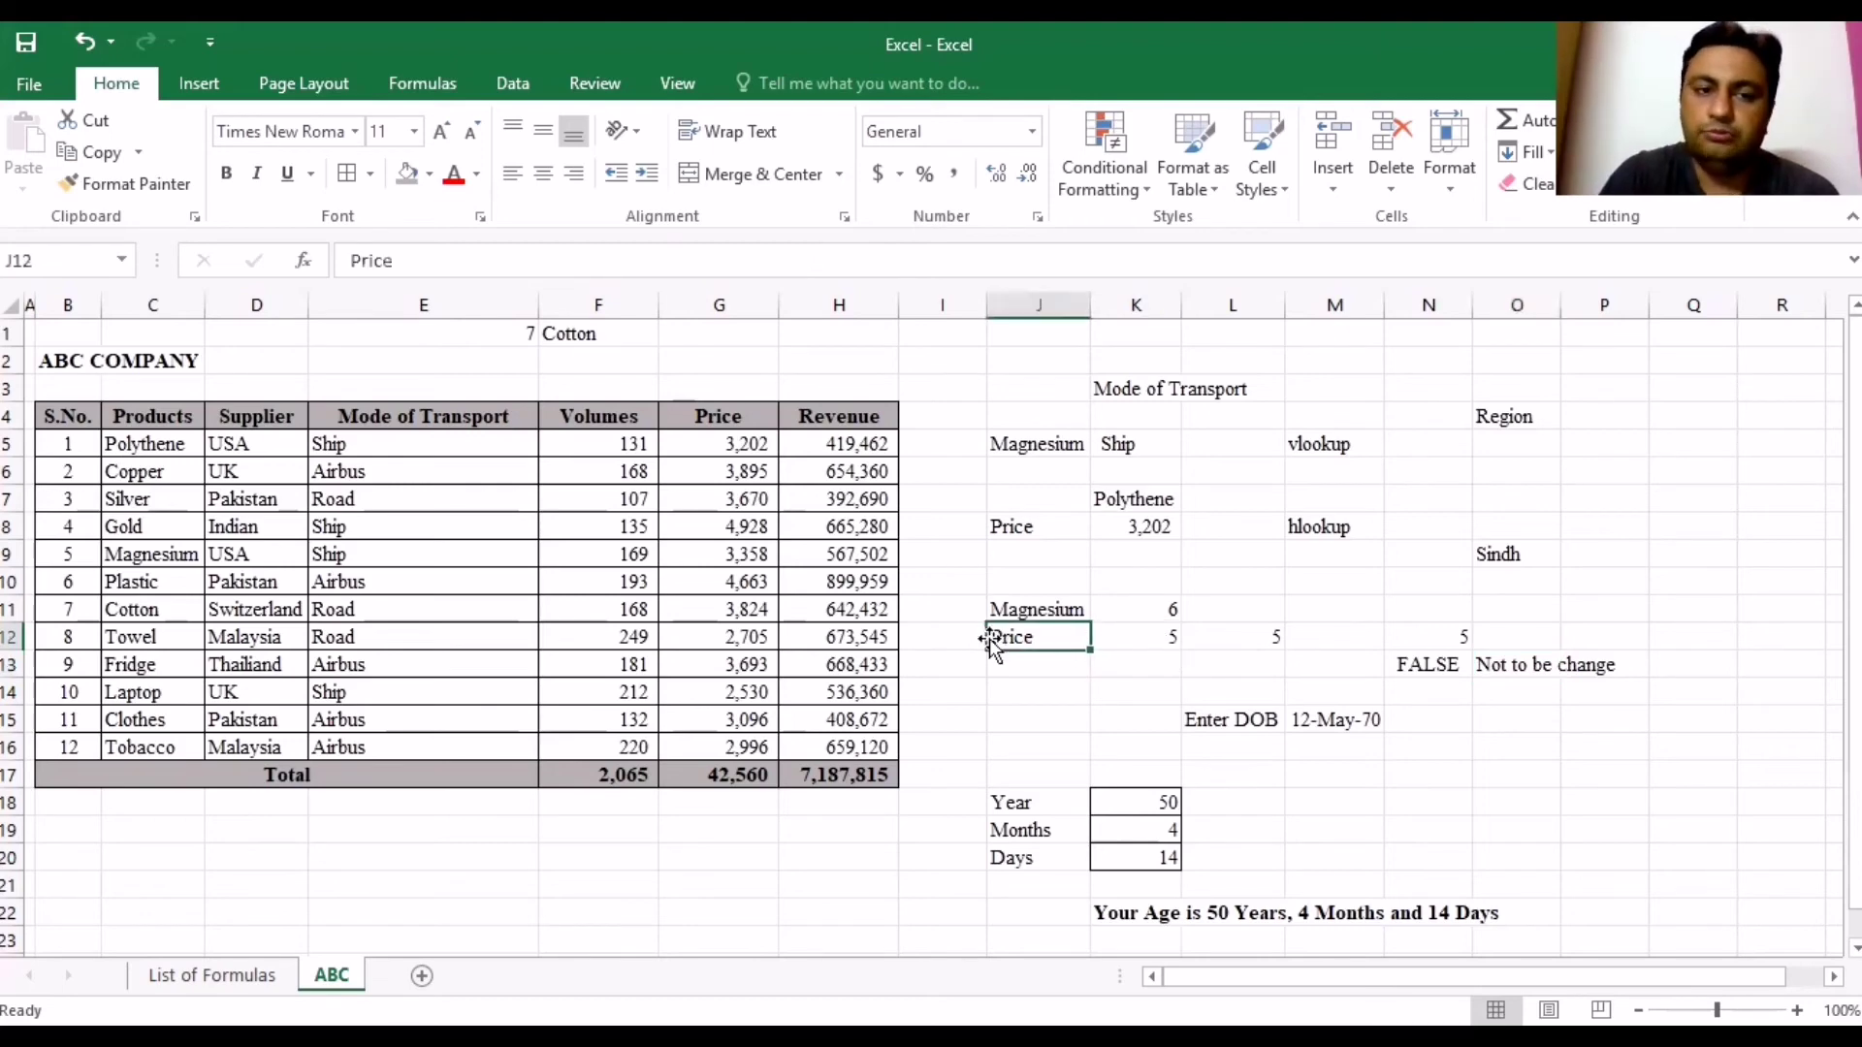
pyautogui.click(480, 257)
pyautogui.write('s')
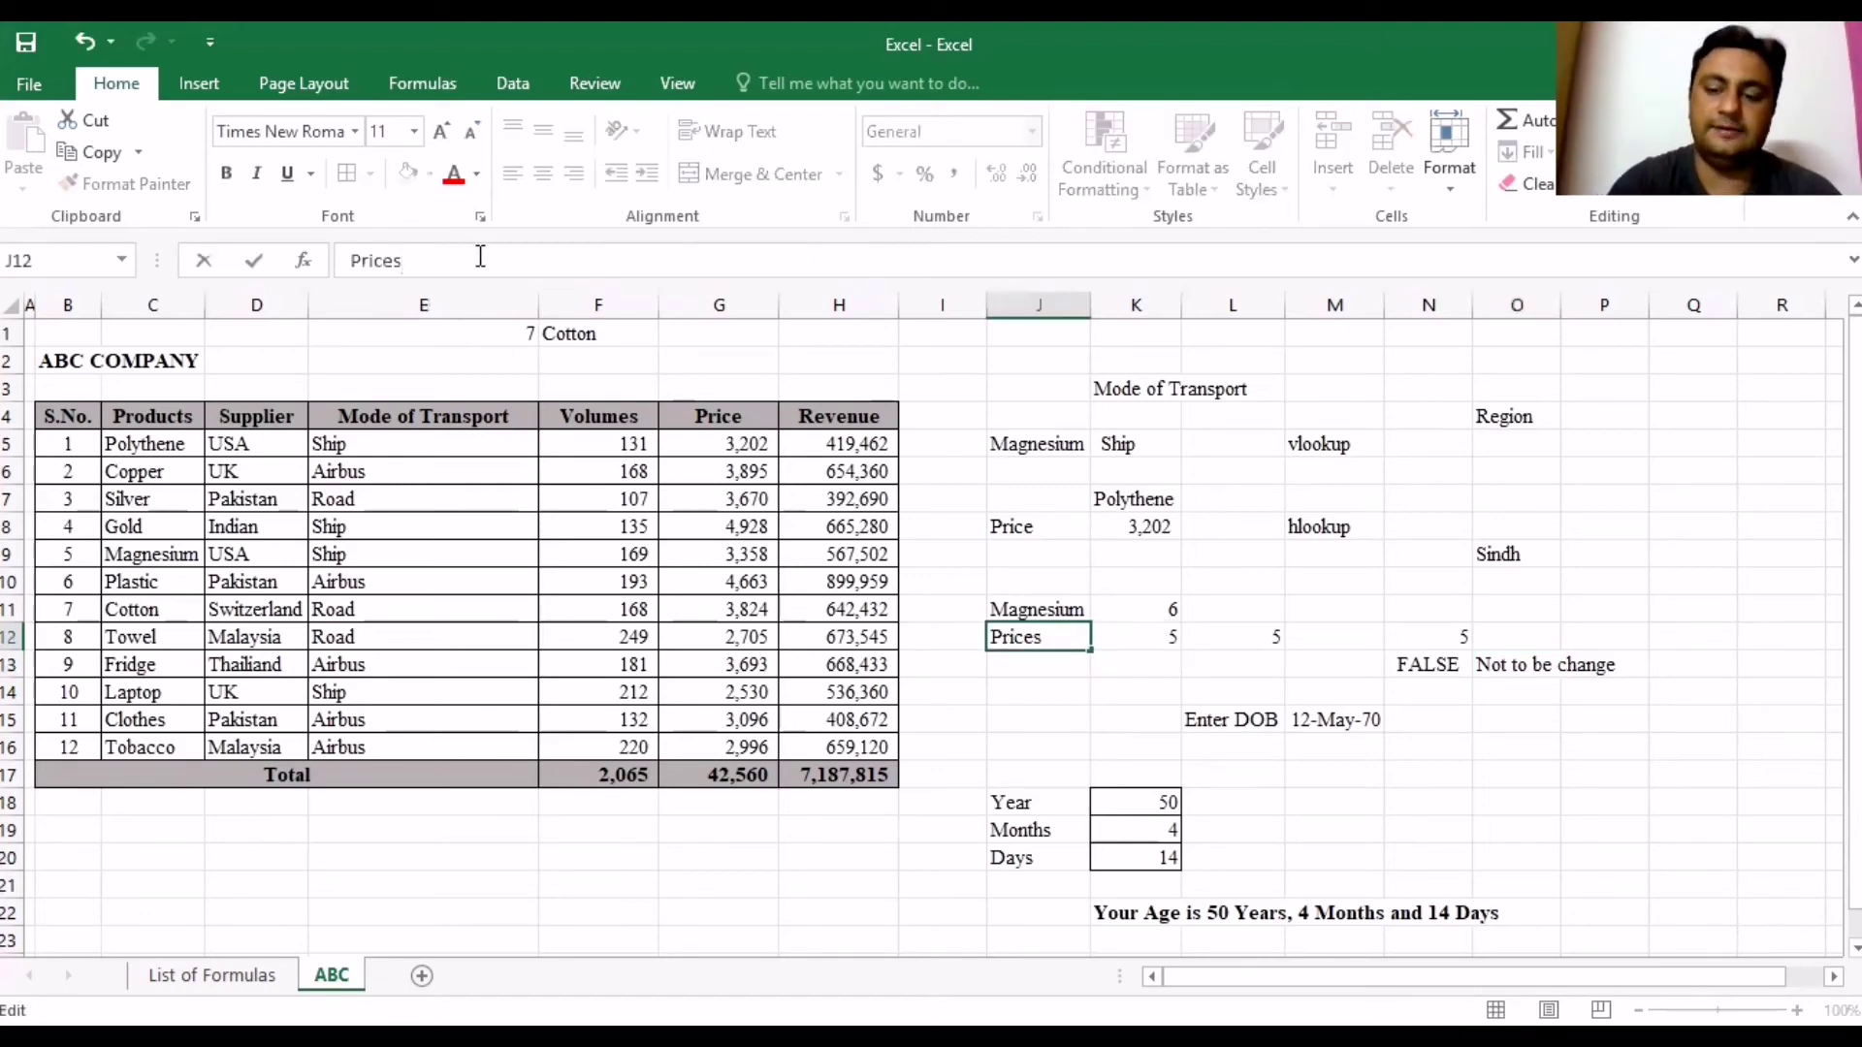
pyautogui.press('Return')
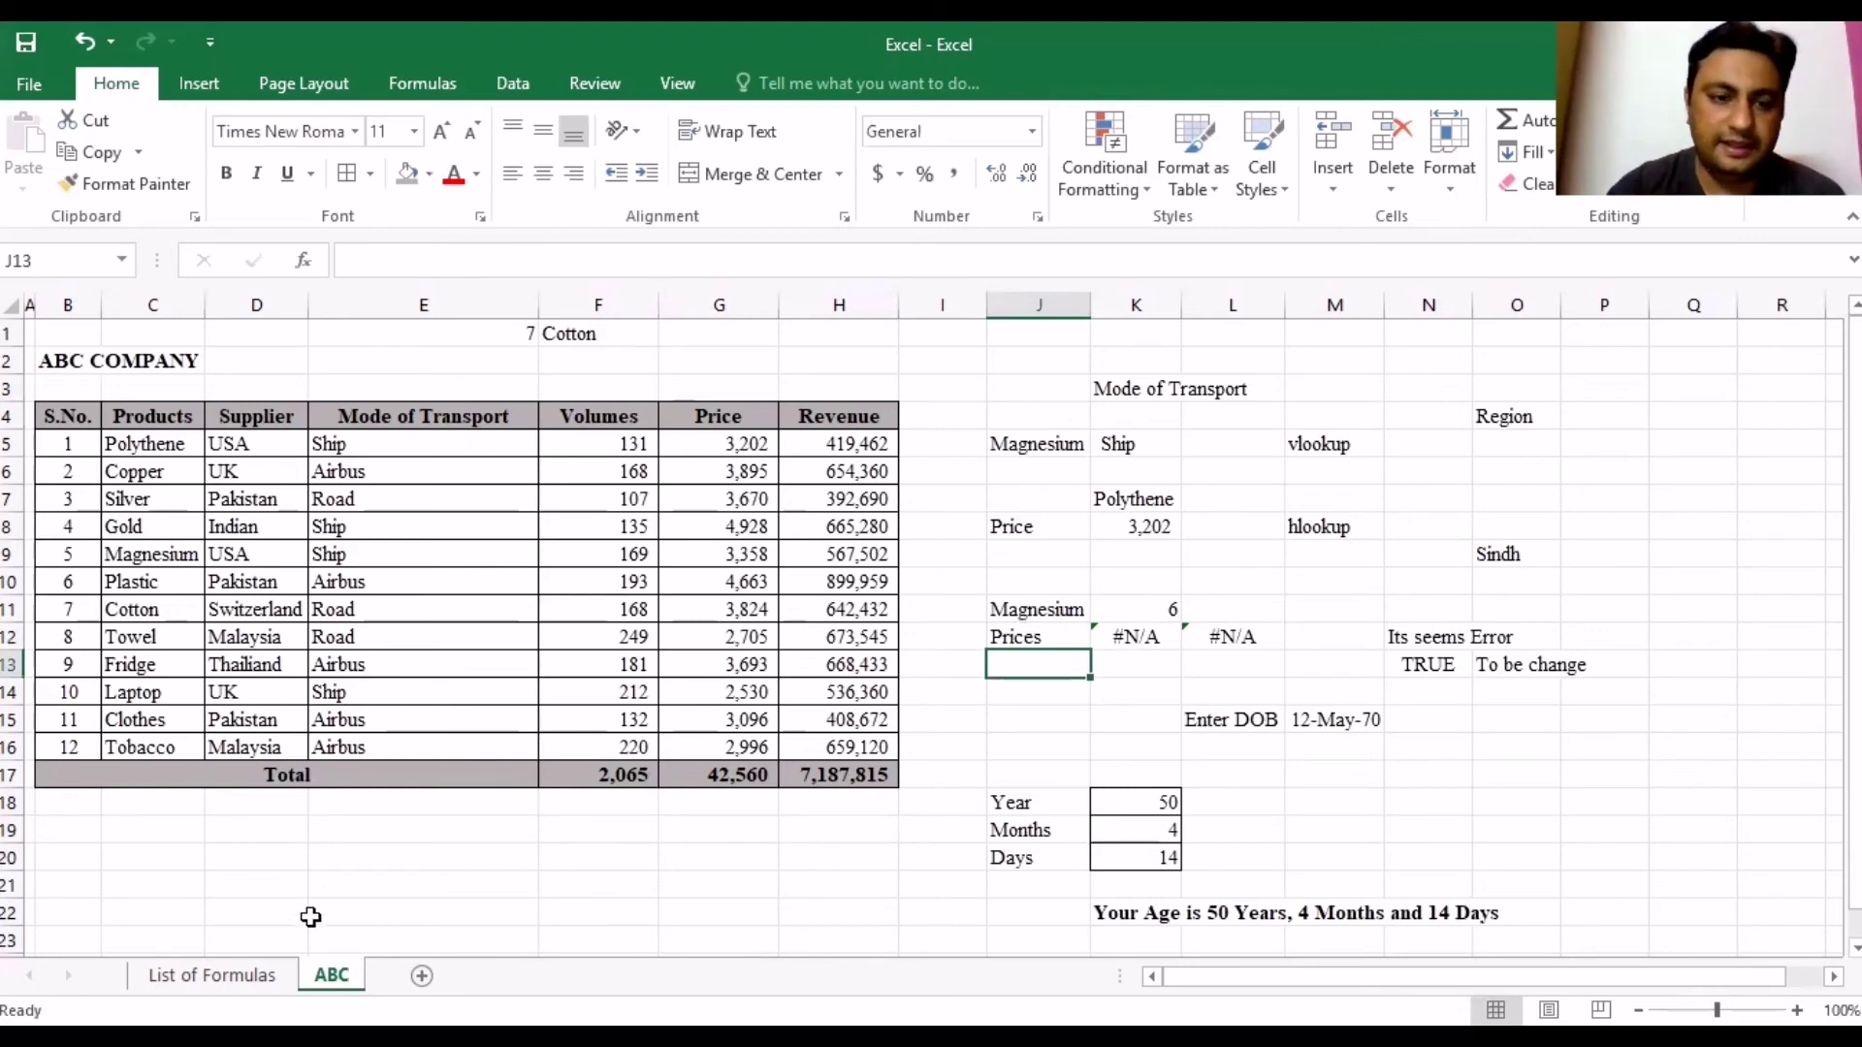
# Review the error-handling entries on the List of Formulas sheet and select IFERROR through IF(ISERROR) in B18:B20.
pyautogui.click(212, 975)
pyautogui.click(198, 830)
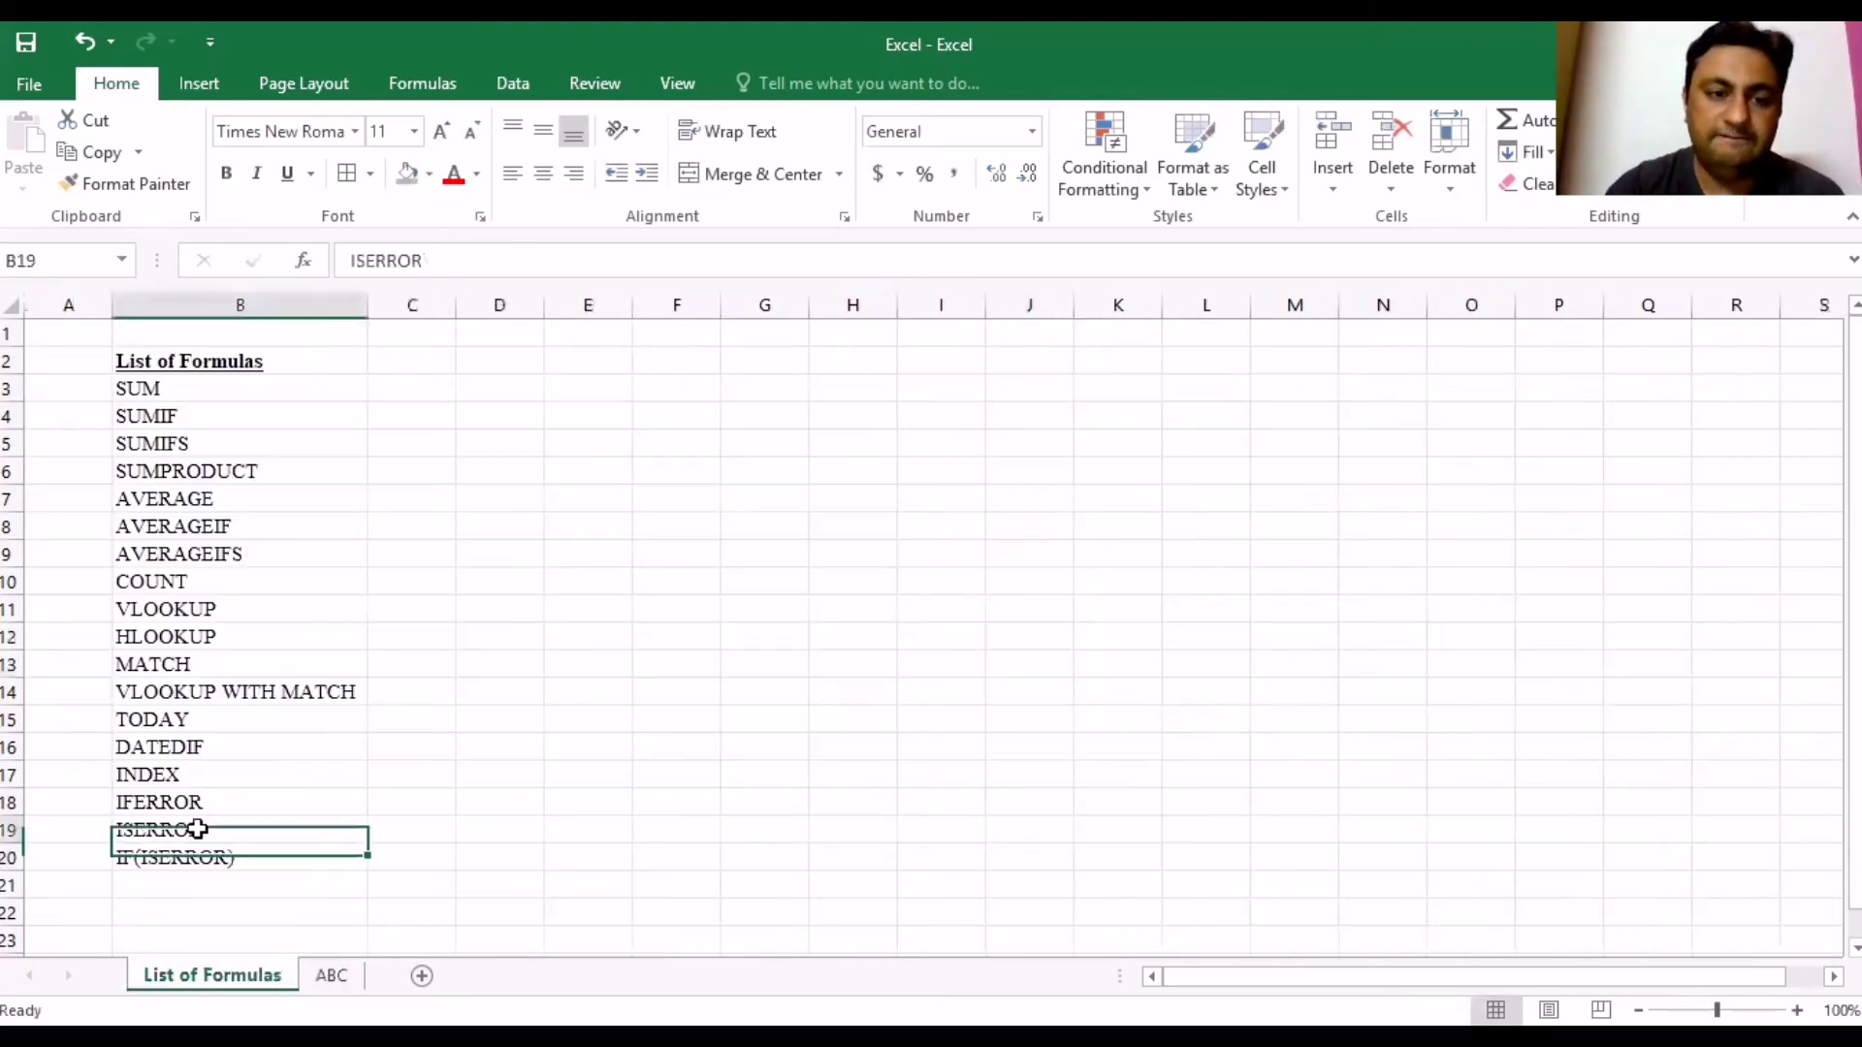
pyautogui.click(215, 881)
pyautogui.click(203, 858)
pyautogui.click(208, 829)
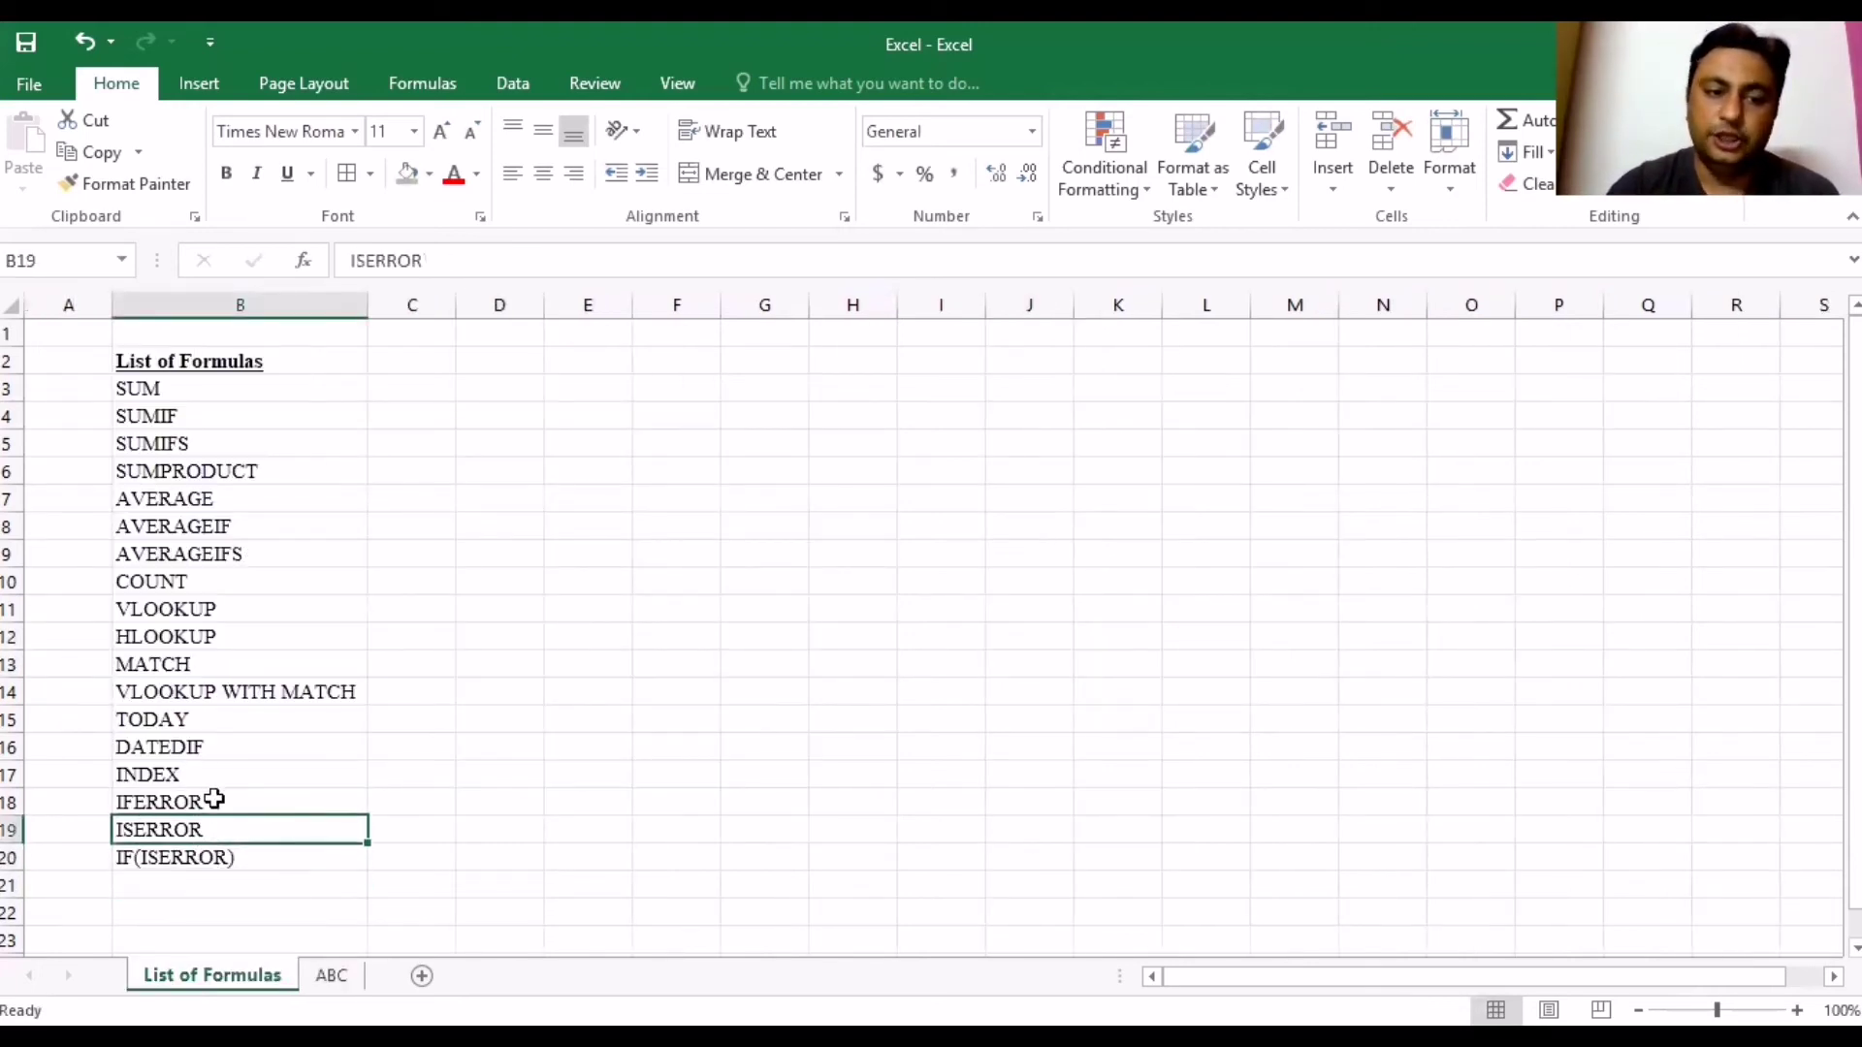
pyautogui.moveTo(214, 796); pyautogui.dragTo(221, 862)
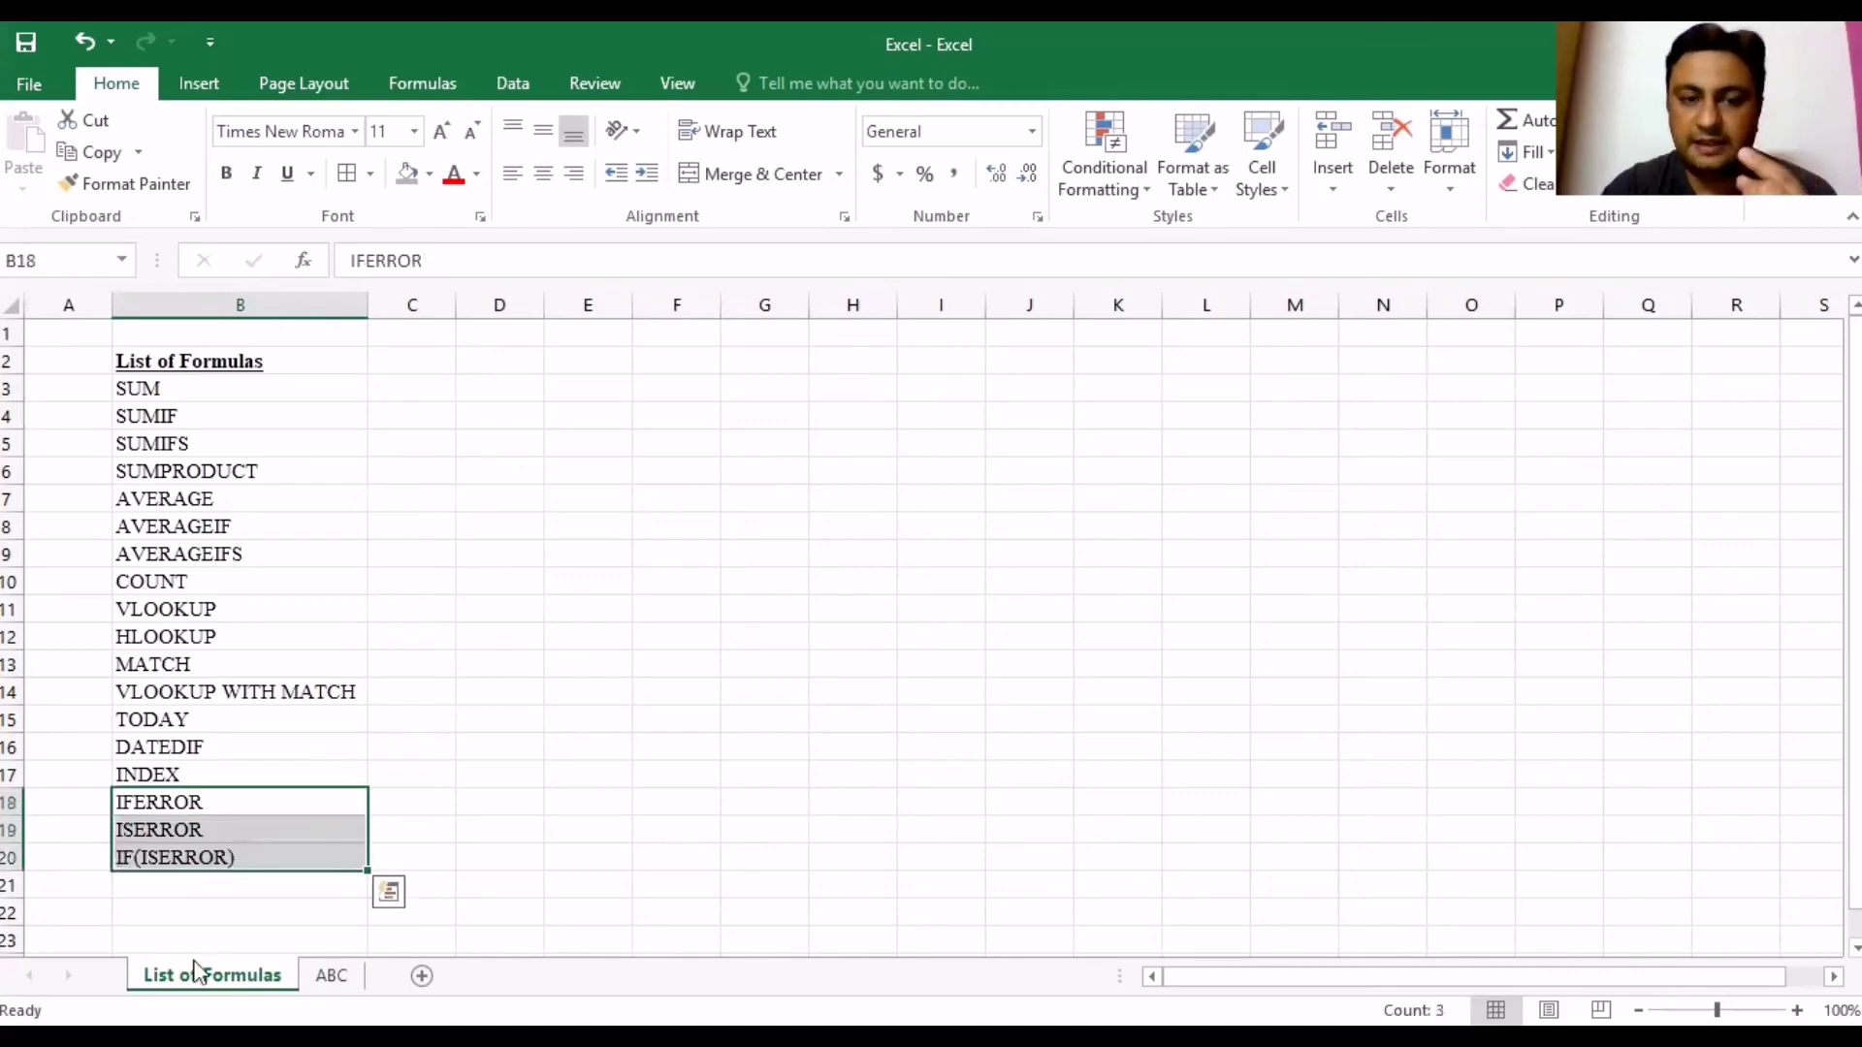
# Return to the ABC sheet and correct the lookup label in J12 to Price.
pyautogui.click(355, 977)
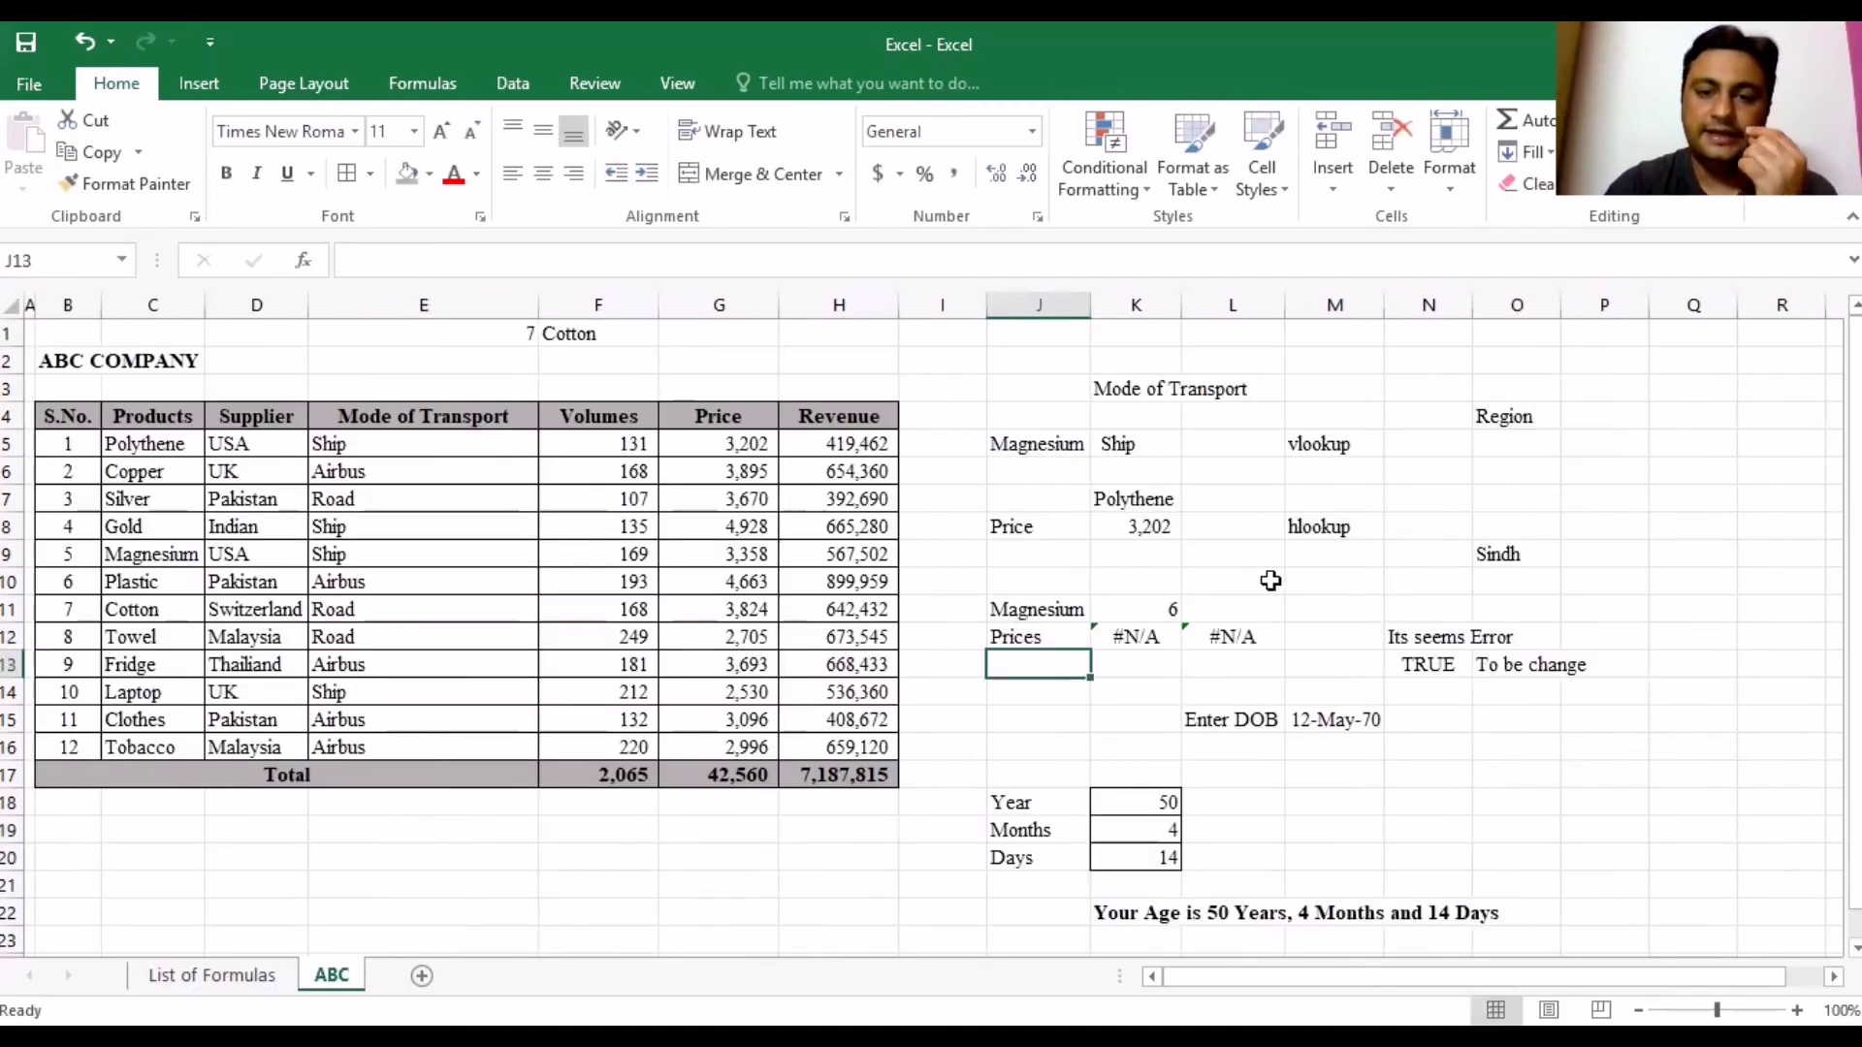
pyautogui.click(1062, 640)
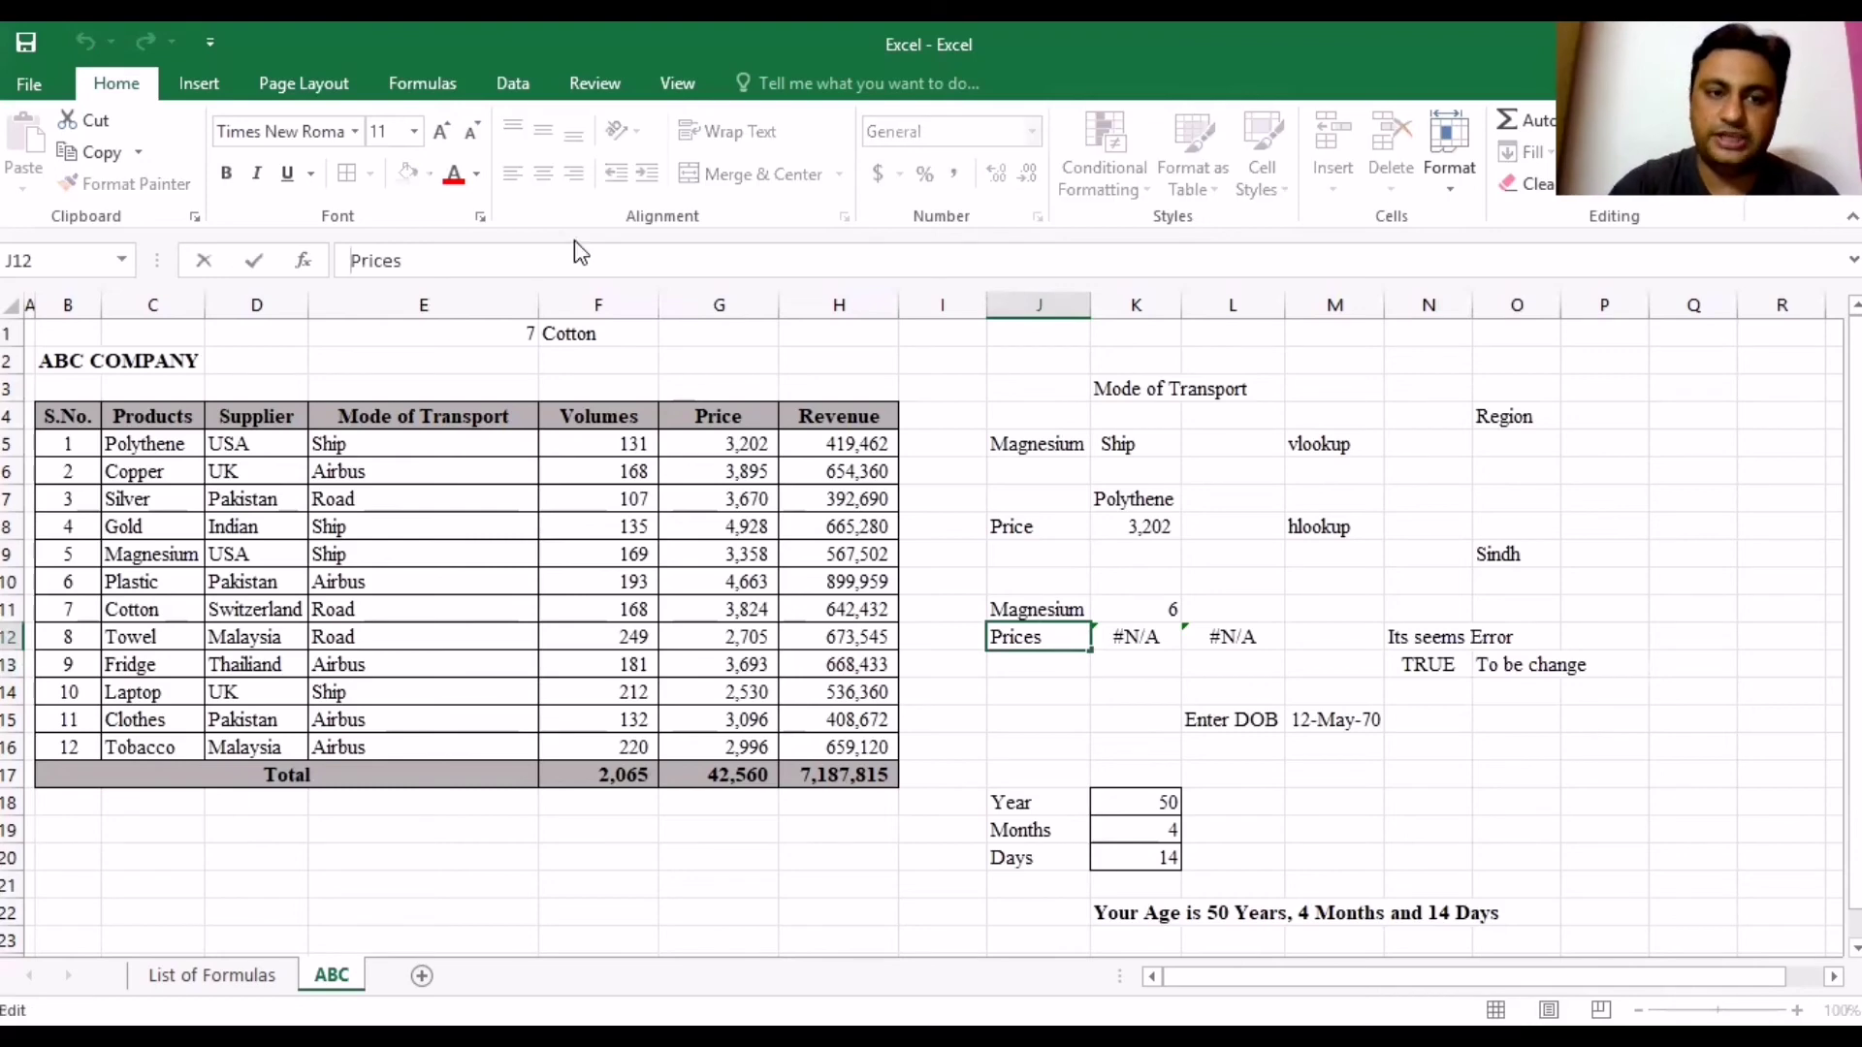
pyautogui.click(547, 267)
pyautogui.press('BackSpace')
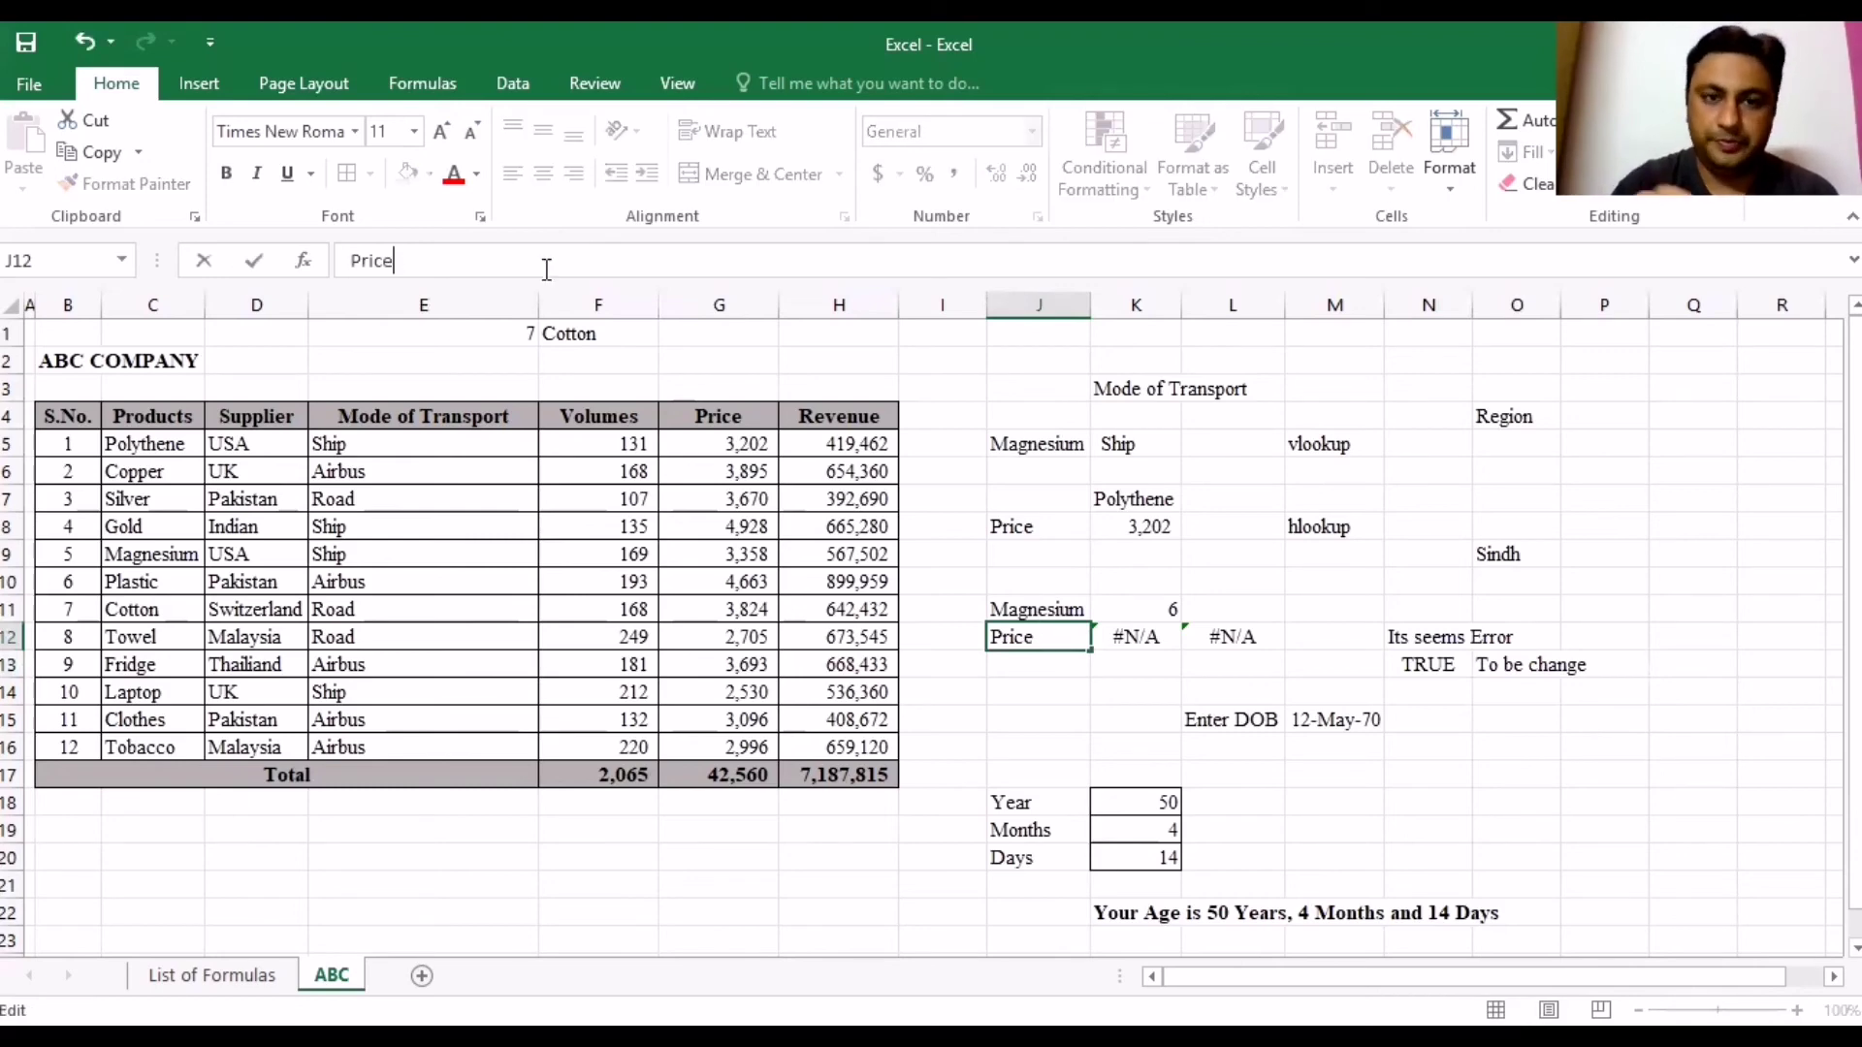